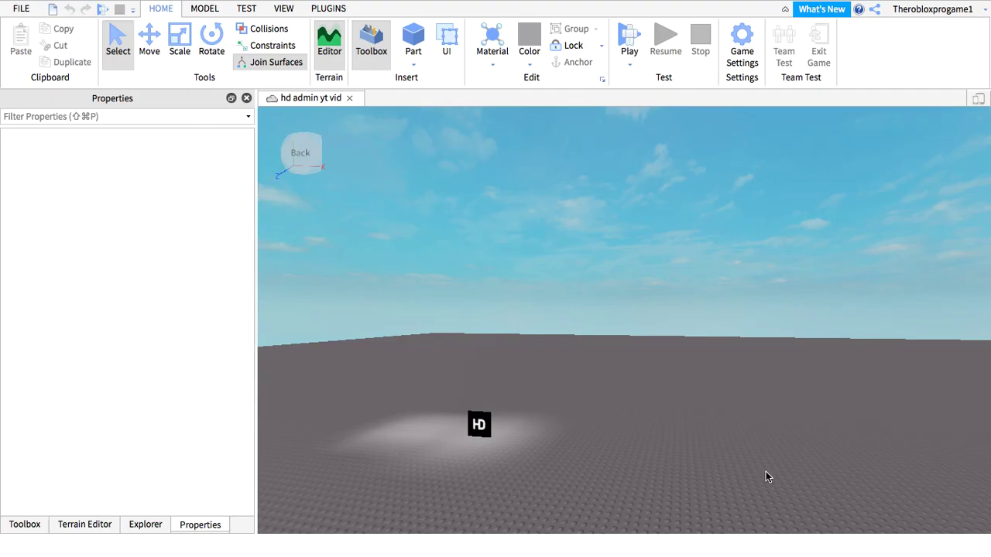
Orbit the viewport camera so the black HD-logo block faces the screen.
{"action": "right_click_drag", "start_coordinate": [709, 391], "coordinate": [710, 387]}
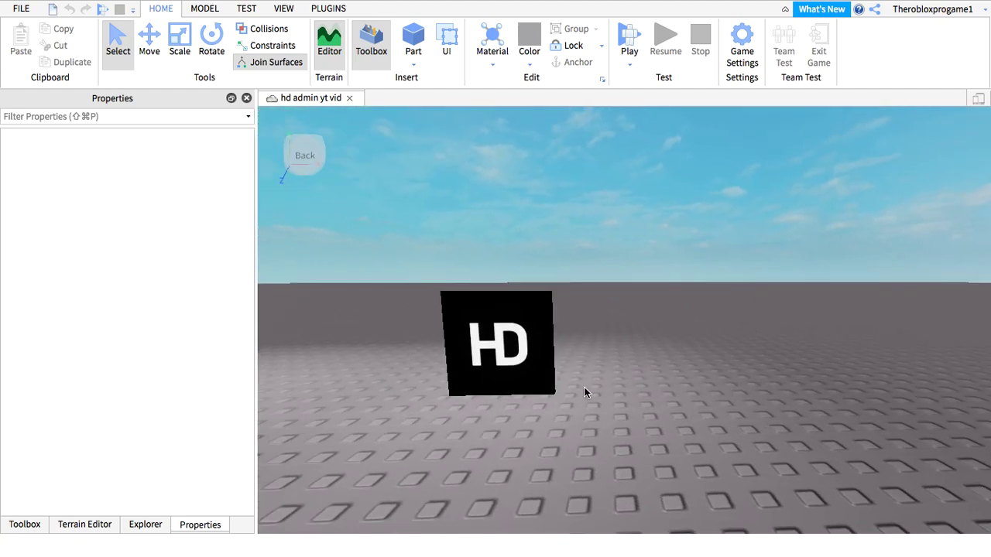
{"action": "right_click_drag", "start_coordinate": [584, 391], "coordinate": [579, 378]}
{"action": "right_click_drag", "start_coordinate": [712, 362], "coordinate": [679, 369]}
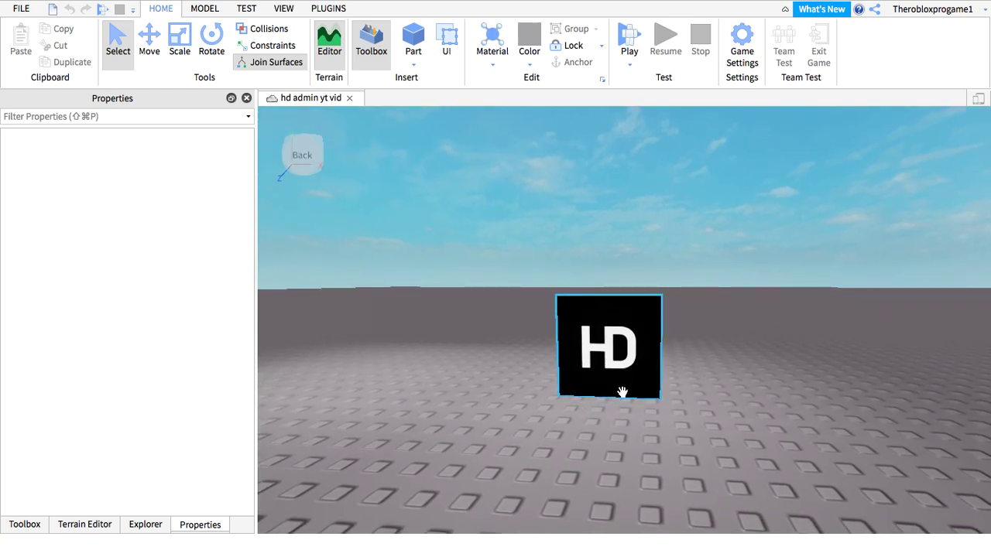
{"action": "left_click", "coordinate": [24, 525]}
{"action": "left_click", "coordinate": [149, 152]}
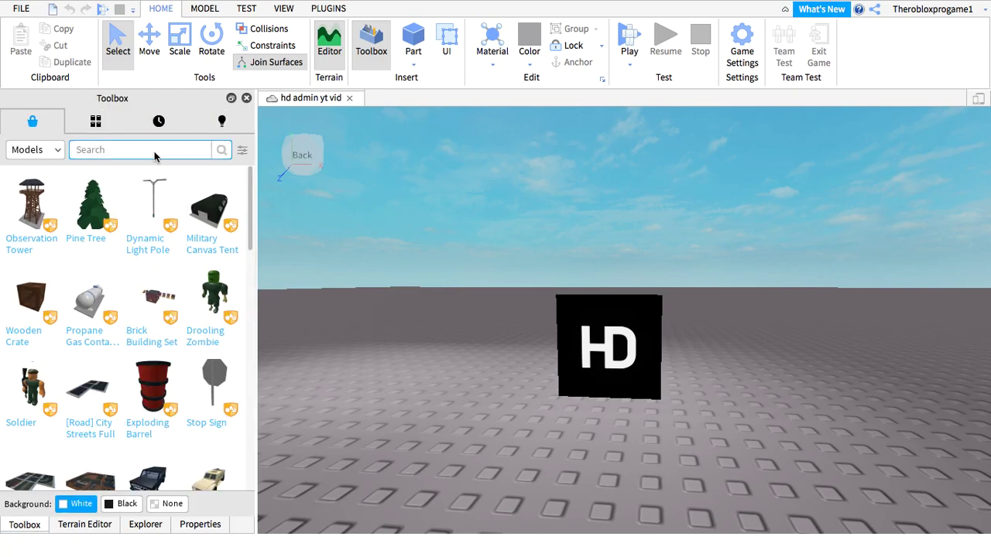
{"action": "type", "text": "hd admin"}
{"action": "key", "text": "Return"}
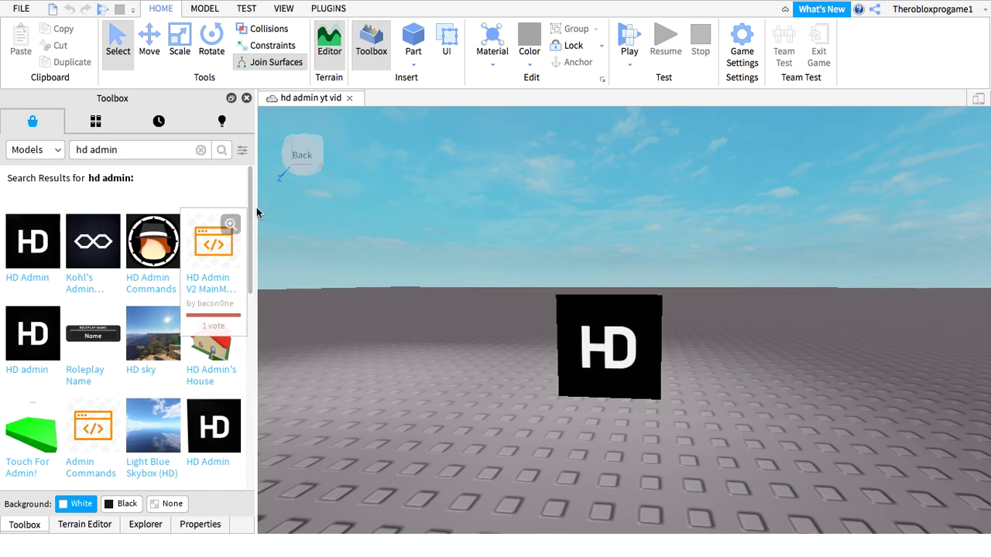
{"action": "left_click", "coordinate": [87, 526]}
Select the HD block and move its Part directly under Workspace.
{"action": "left_click", "coordinate": [141, 526]}
{"action": "left_click", "coordinate": [189, 523]}
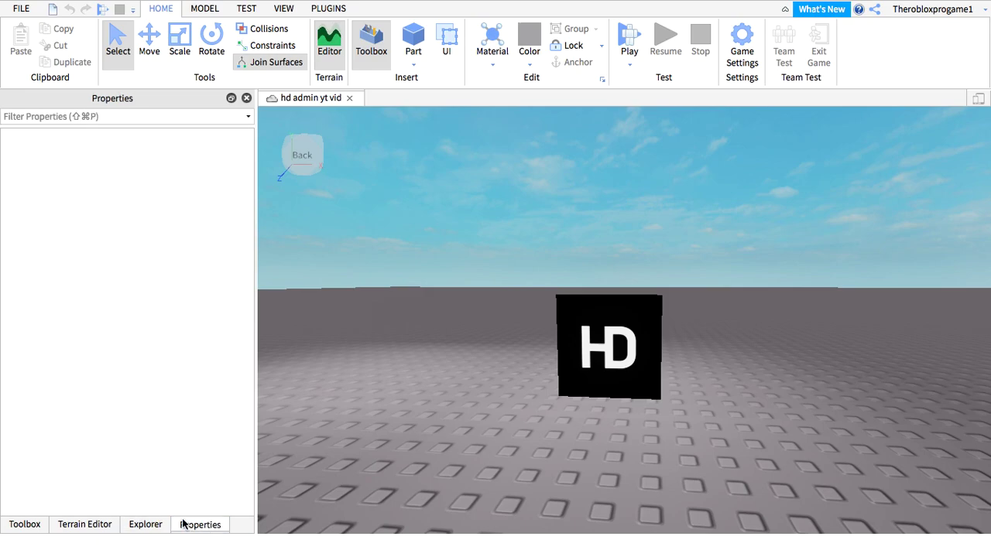
{"action": "left_click", "coordinate": [147, 527]}
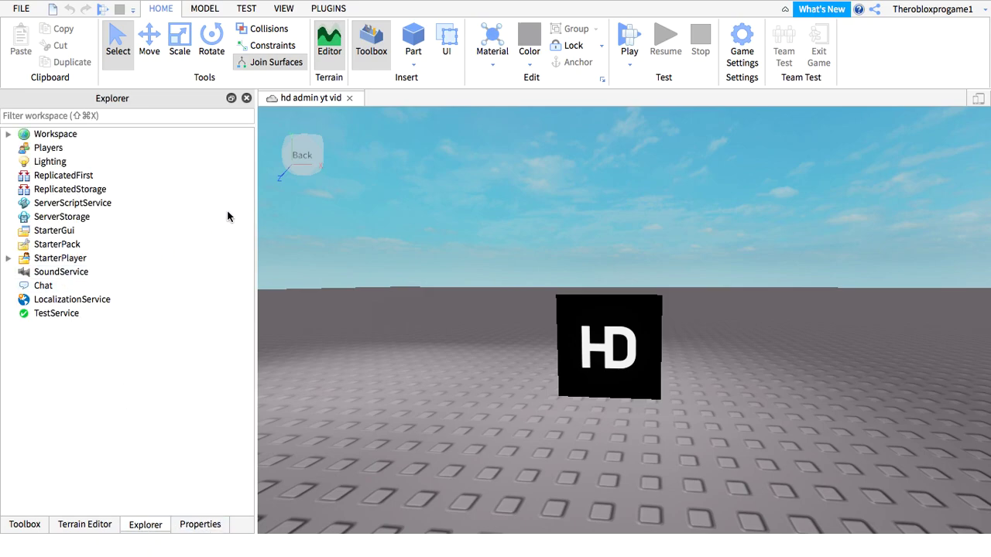
{"action": "left_click", "coordinate": [613, 334]}
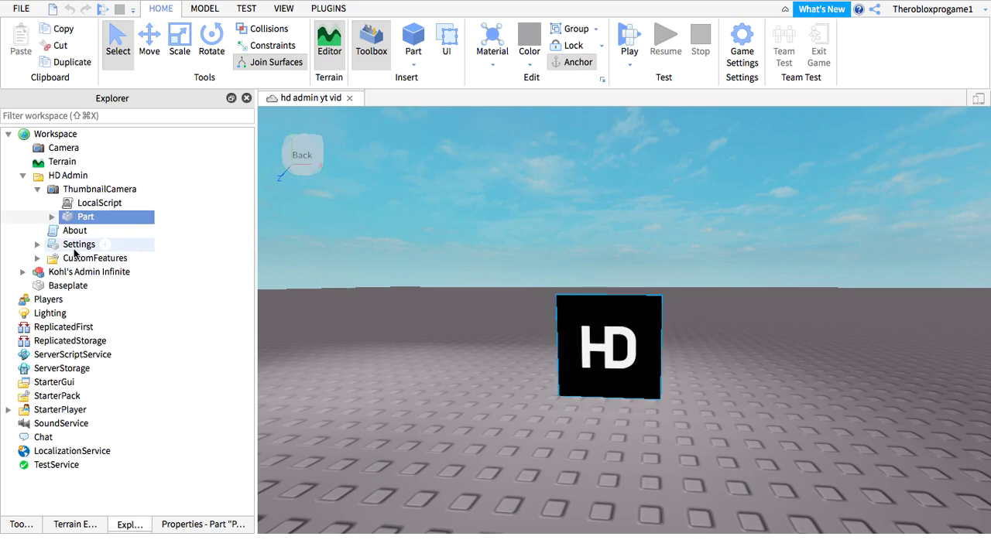
{"action": "left_click", "coordinate": [74, 230]}
{"action": "left_click", "coordinate": [71, 220]}
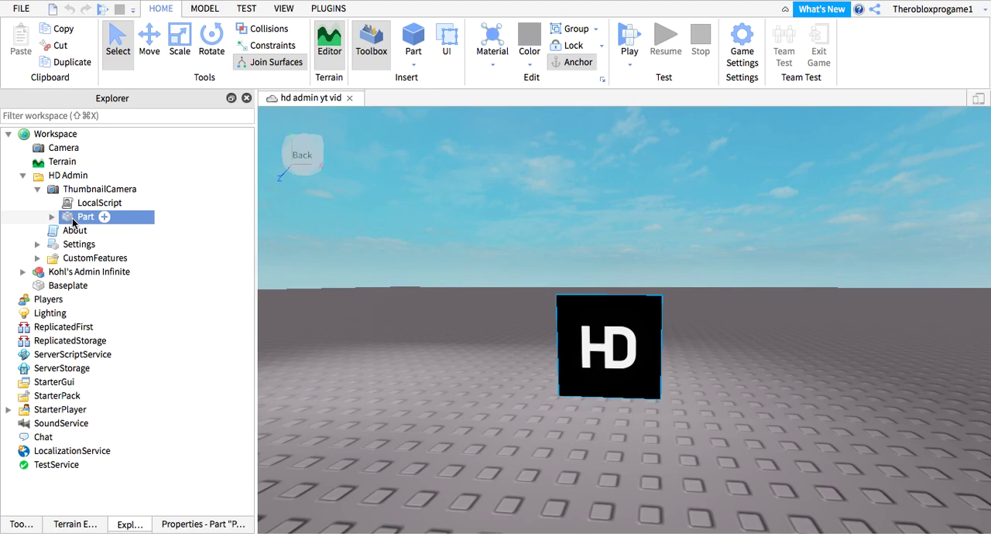
{"action": "left_click_drag", "start_coordinate": [74, 219], "coordinate": [62, 136]}
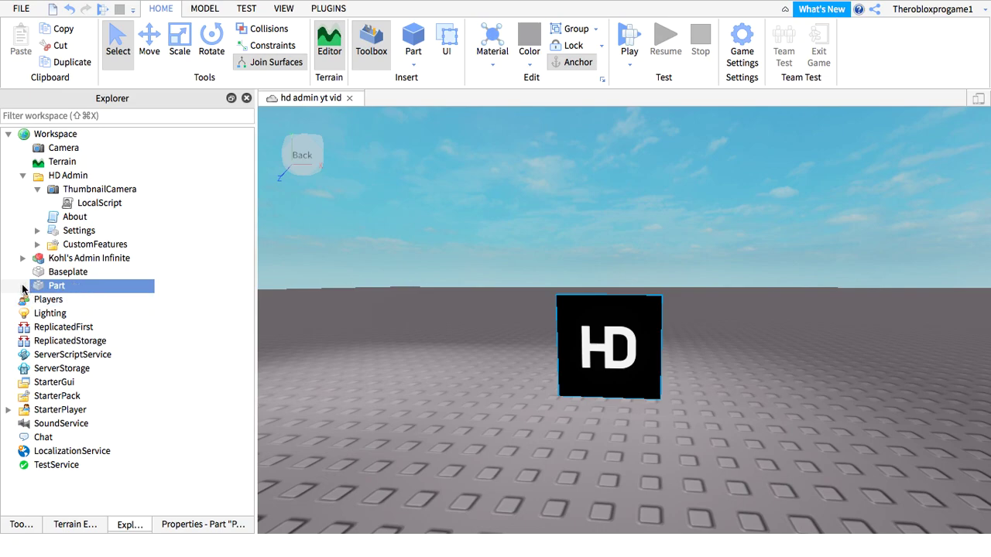
Move the Part back into ThumbnailCamera and inspect the Part's and Settings' children.
{"action": "left_click", "coordinate": [23, 287]}
{"action": "left_click", "coordinate": [23, 287]}
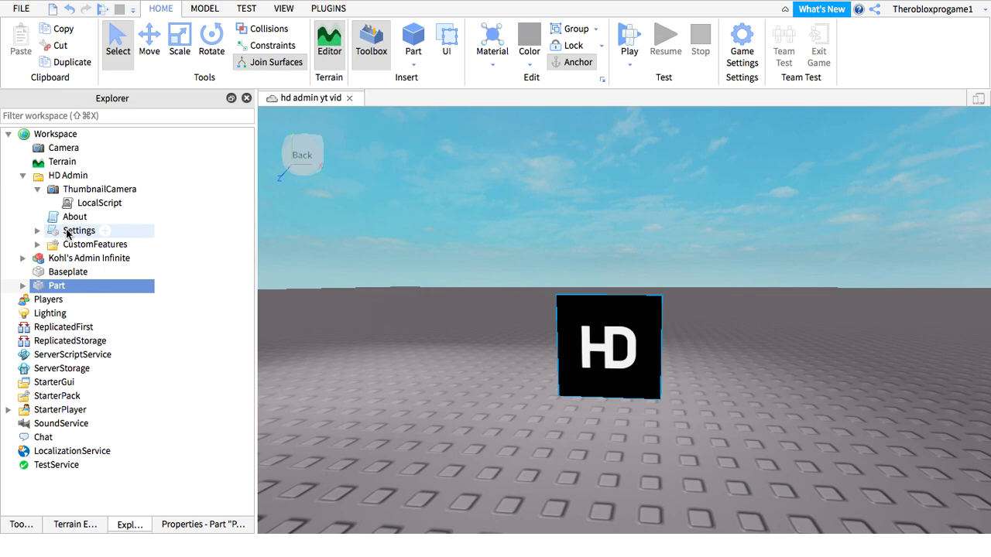
{"action": "left_click_drag", "start_coordinate": [57, 285], "coordinate": [99, 189]}
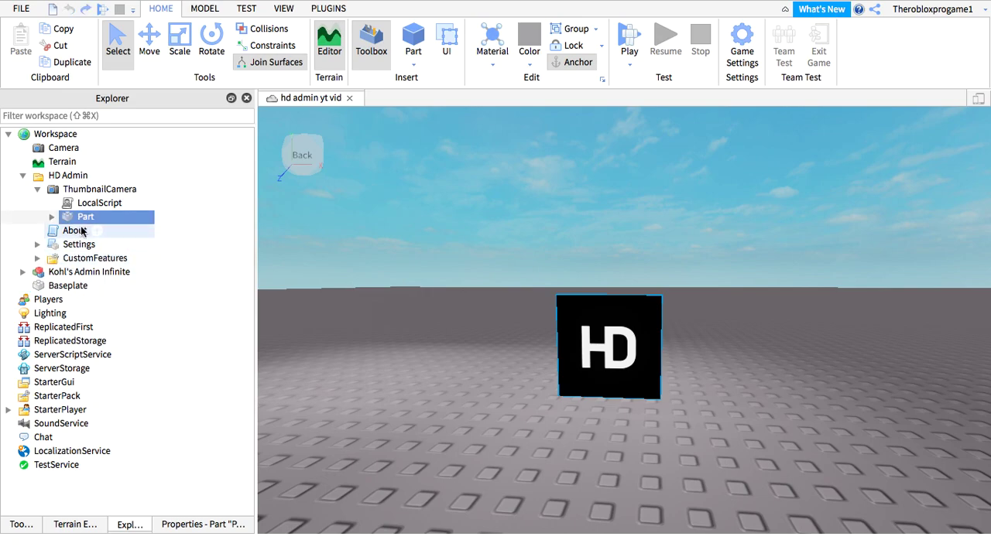
{"action": "left_click", "coordinate": [52, 217]}
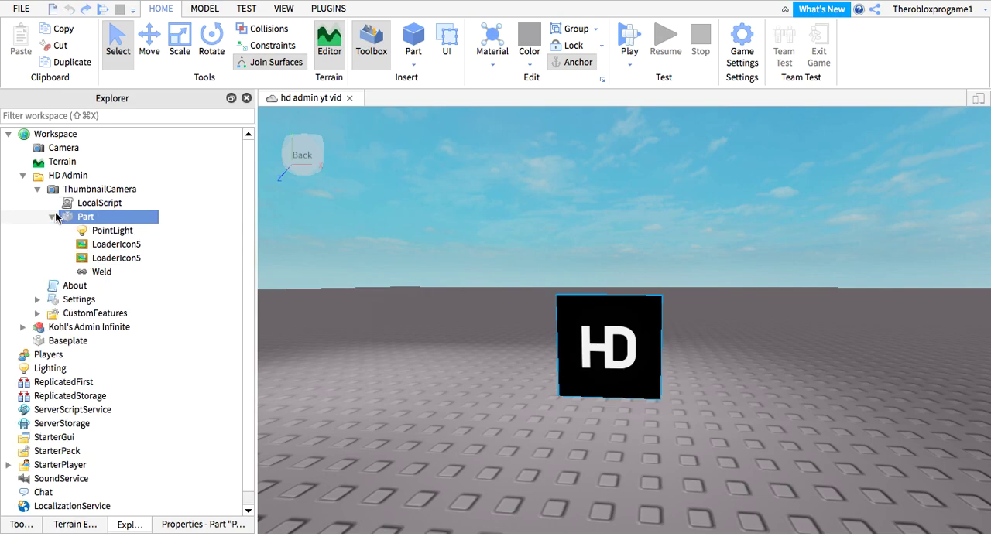
{"action": "left_click", "coordinate": [53, 218]}
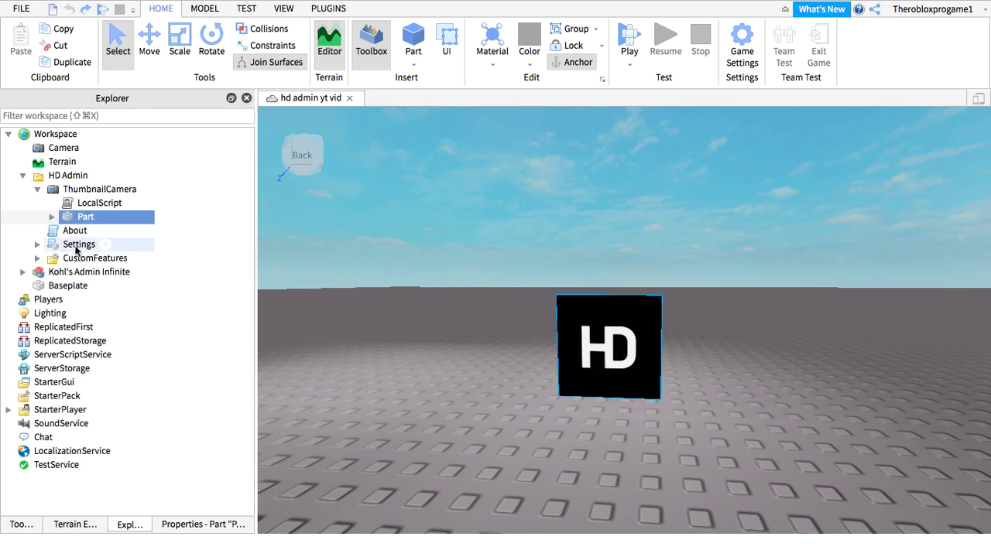
{"action": "left_click", "coordinate": [36, 244]}
{"action": "left_click", "coordinate": [36, 245]}
{"action": "left_click", "coordinate": [51, 217]}
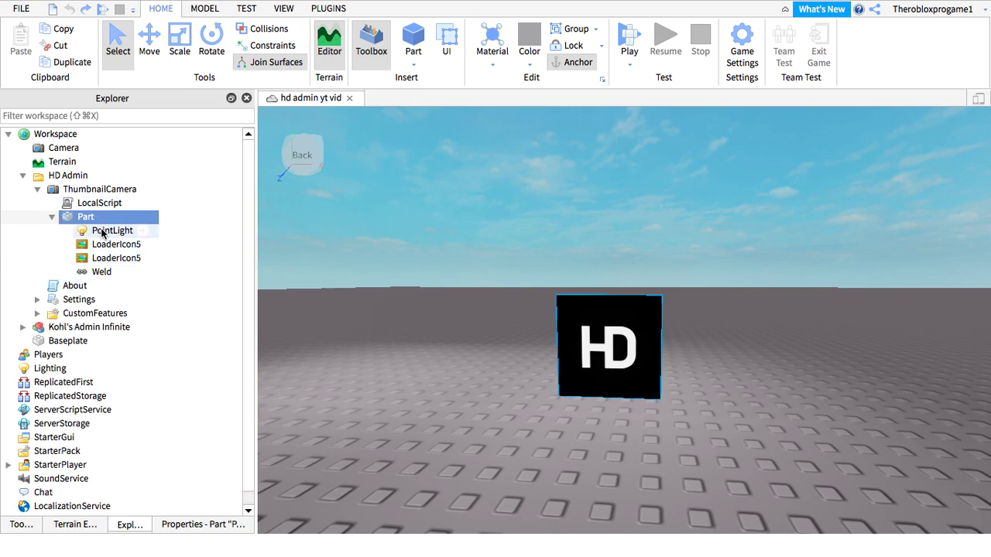
Delete the Part's PointLight and the Kohl's Admin Infinite model.
{"action": "left_click", "coordinate": [109, 230]}
{"action": "key", "text": "Delete"}
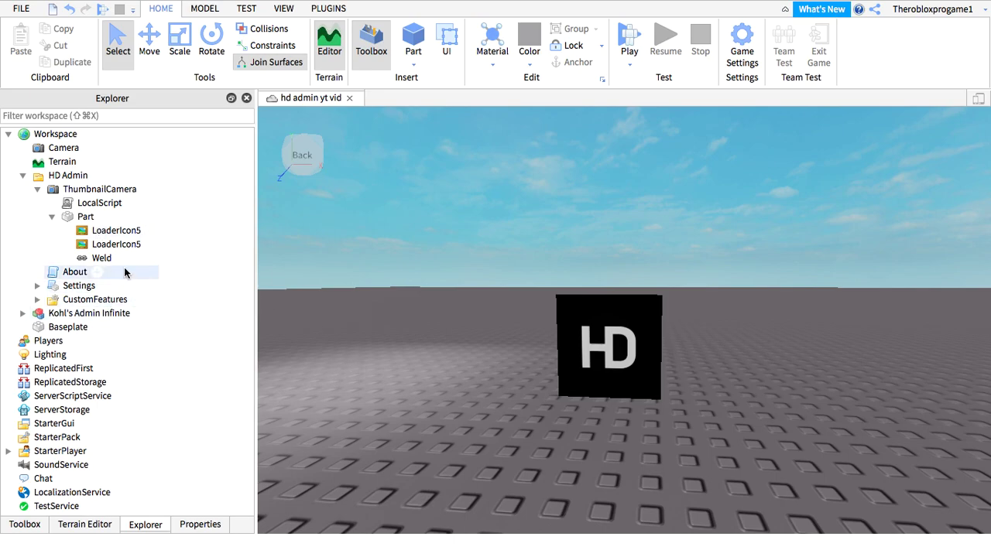
{"action": "right_click_drag", "start_coordinate": [314, 280], "coordinate": [317, 279]}
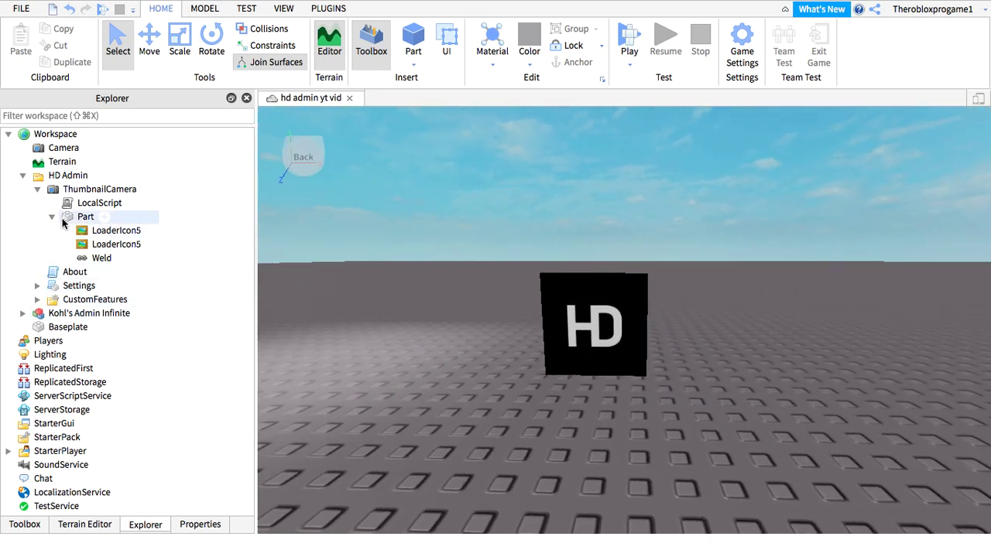
{"action": "left_click", "coordinate": [52, 217]}
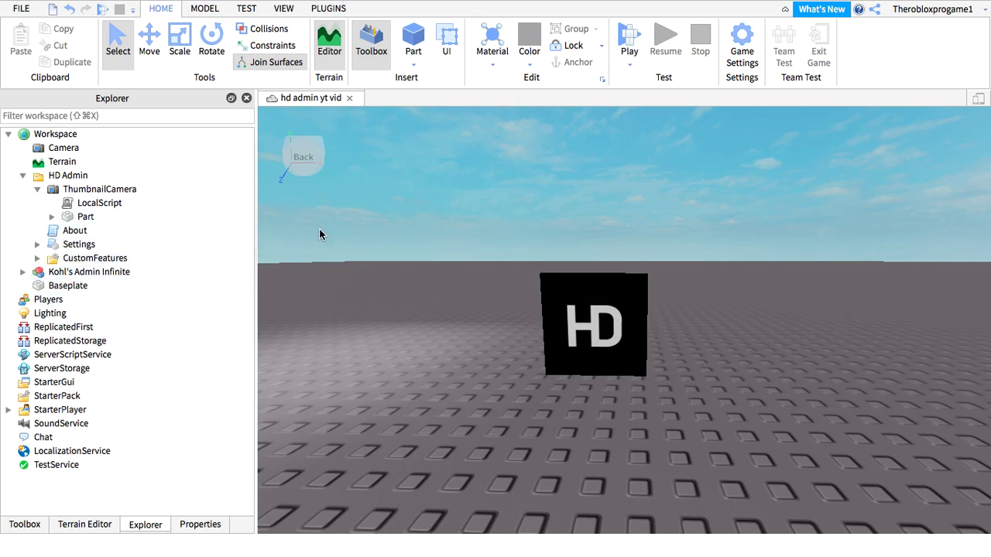
{"action": "right_click_drag", "start_coordinate": [319, 228], "coordinate": [319, 226]}
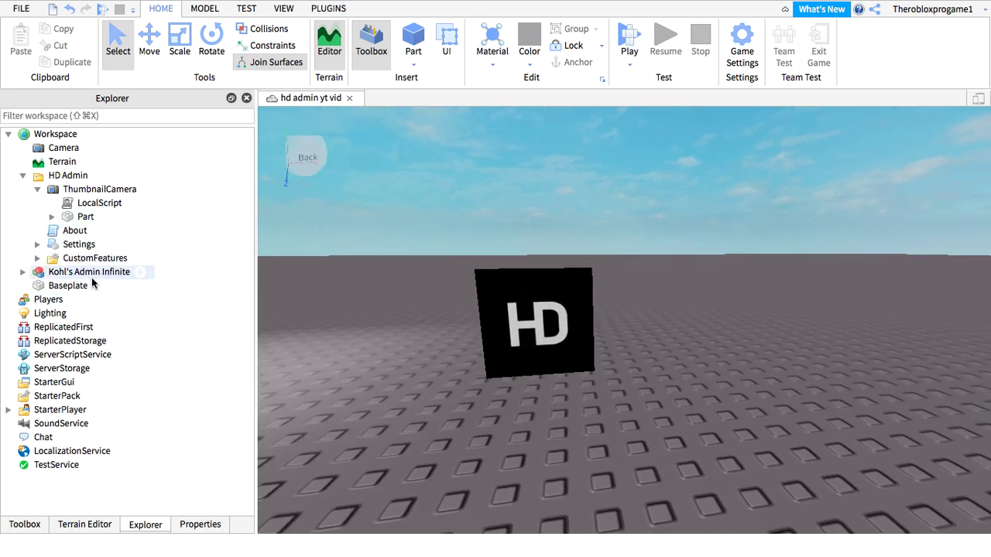
{"action": "left_click", "coordinate": [92, 275]}
{"action": "key", "text": "Delete"}
{"action": "right_click_drag", "start_coordinate": [386, 266], "coordinate": [390, 269]}
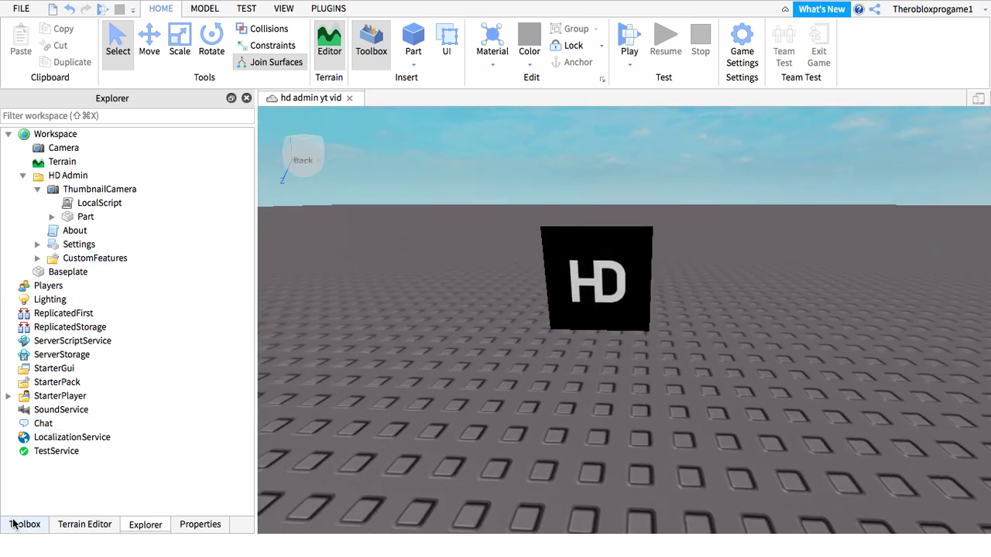
Insert a second HD Admin from the Toolbox, drag its block left, and delete its Part.
{"action": "left_click", "coordinate": [23, 525]}
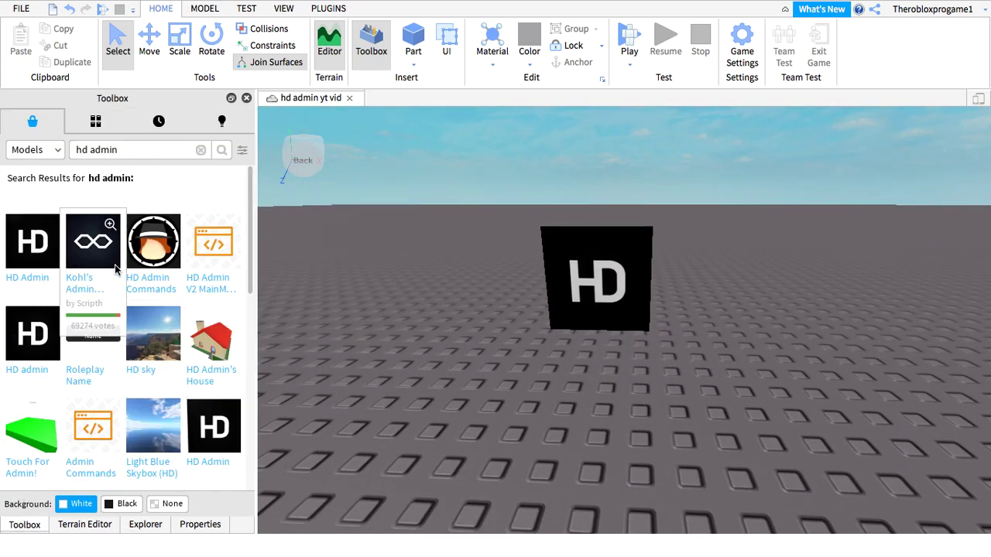
{"action": "left_click", "coordinate": [572, 277]}
{"action": "left_click", "coordinate": [130, 525]}
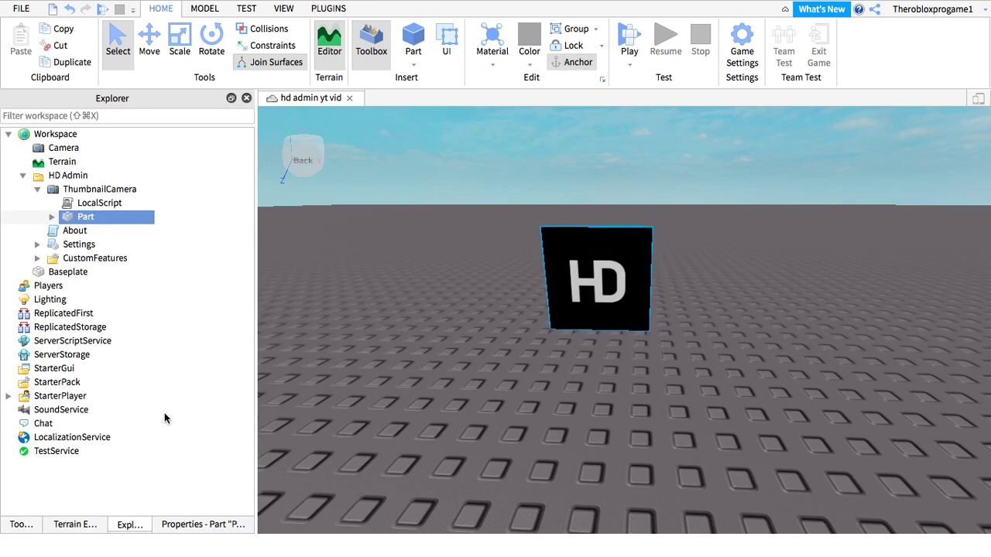
{"action": "mouse_move", "coordinate": [75, 231]}
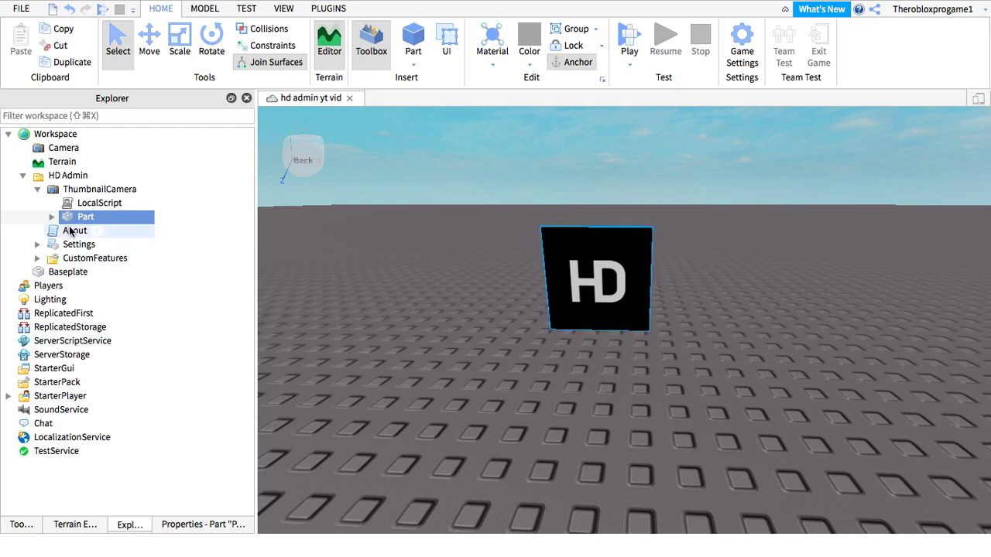
{"action": "left_click", "coordinate": [13, 526]}
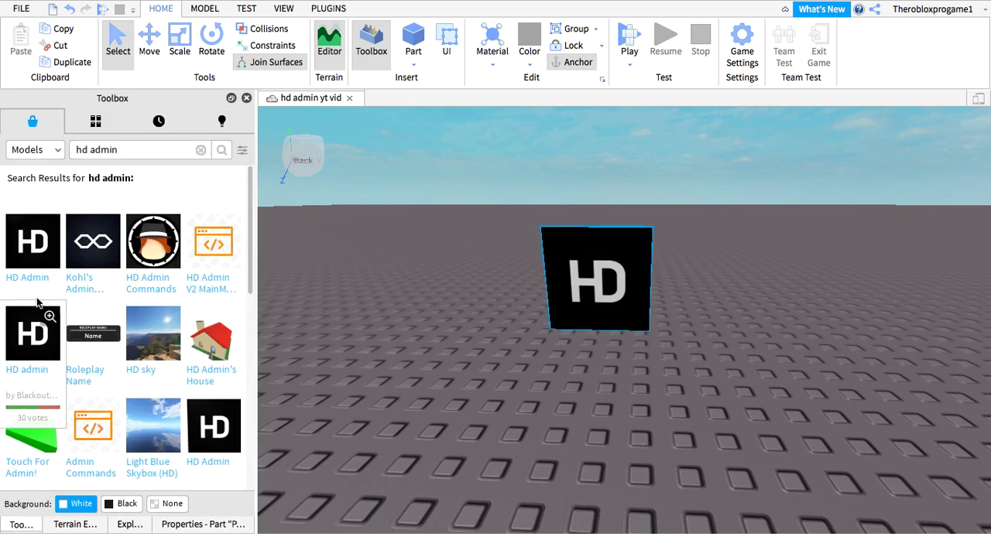
{"action": "left_click", "coordinate": [37, 302]}
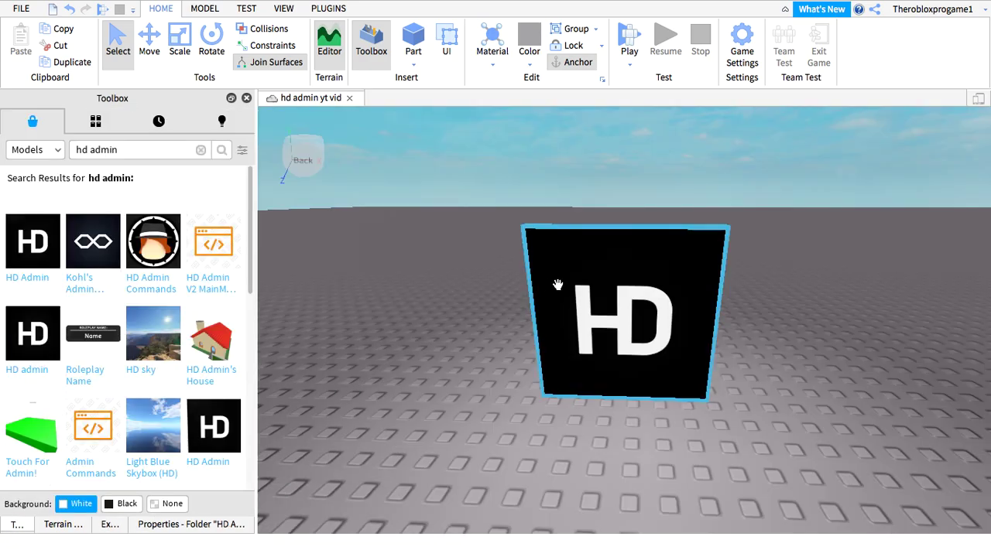
{"action": "left_click_drag", "start_coordinate": [557, 285], "coordinate": [316, 387]}
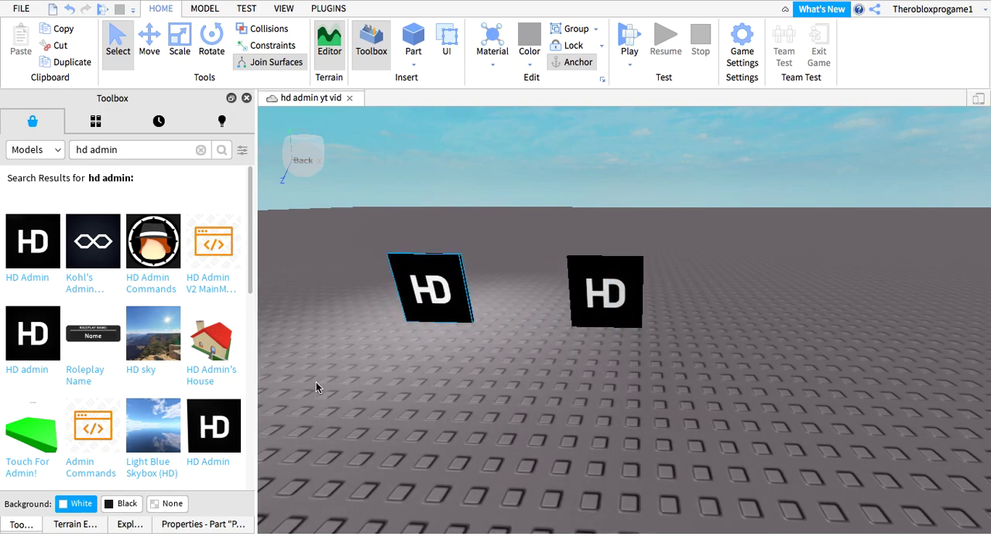
{"action": "left_click", "coordinate": [132, 526]}
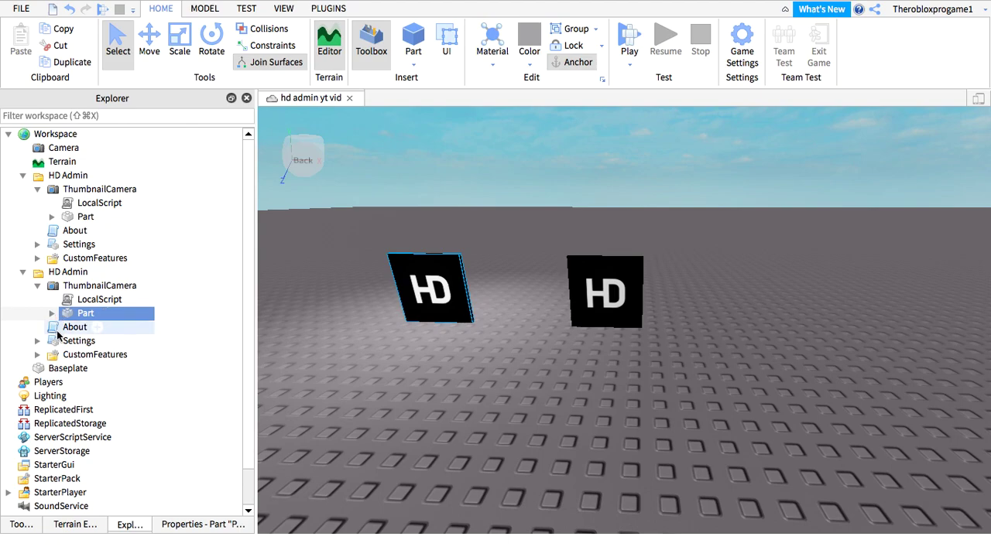
{"action": "key", "text": "Delete"}
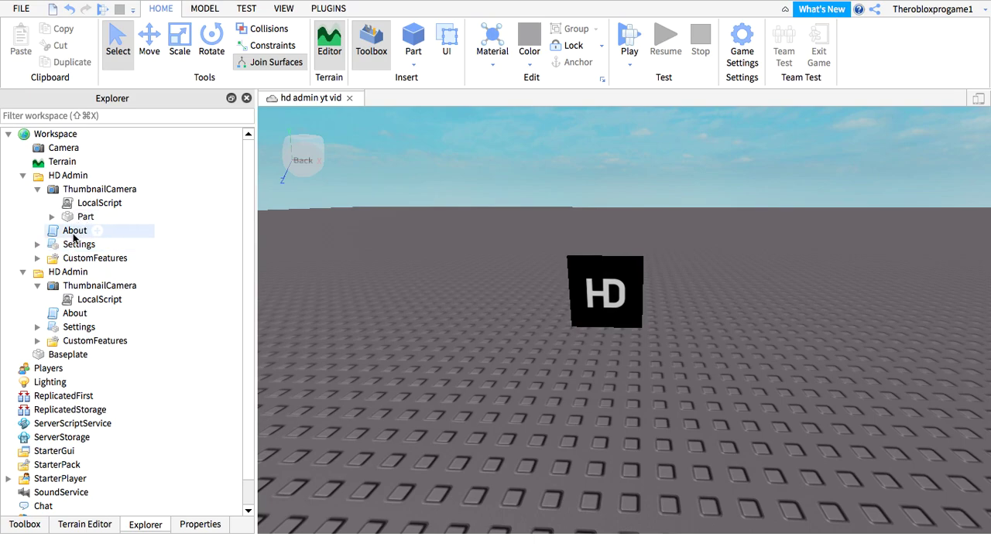
Read the About script's setup info and forum link, then delete the About script.
{"action": "double_click", "coordinate": [74, 231]}
{"action": "left_click_drag", "start_coordinate": [333, 162], "coordinate": [525, 161]}
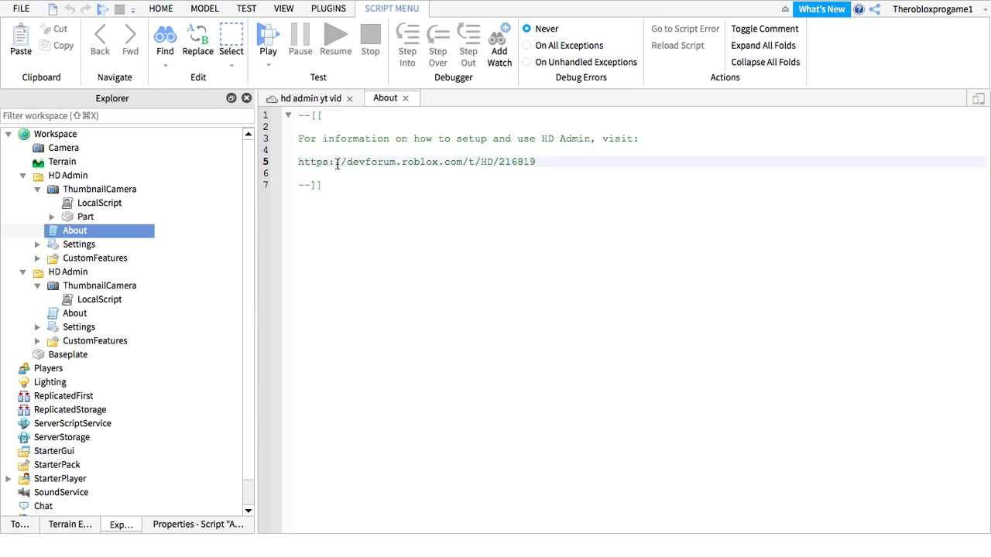
{"action": "left_click", "coordinate": [524, 162]}
{"action": "mouse_move", "coordinate": [385, 139]}
{"action": "left_mouse_down"}
{"action": "mouse_move", "coordinate": [542, 160]}
{"action": "mouse_move", "coordinate": [390, 113]}
{"action": "left_mouse_up"}
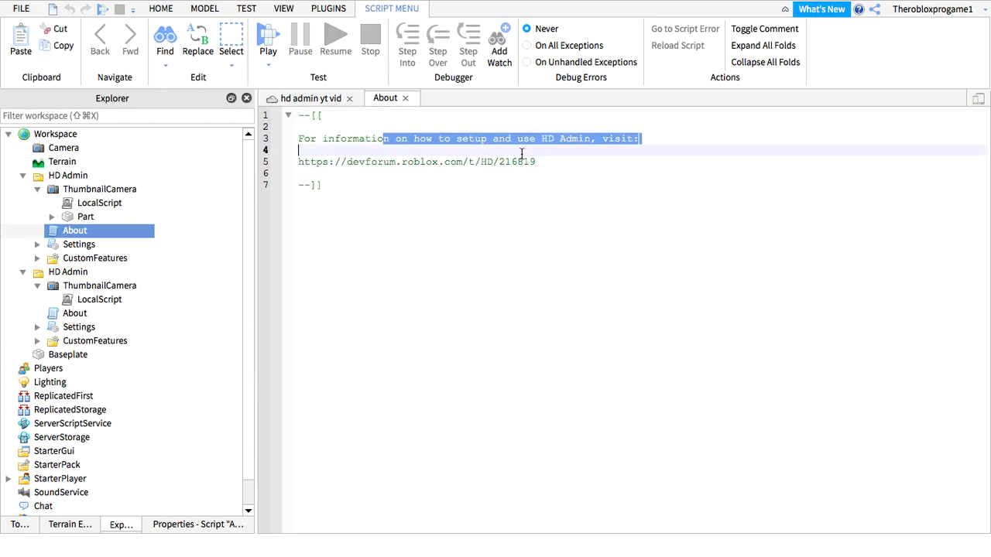
{"action": "left_click", "coordinate": [301, 97]}
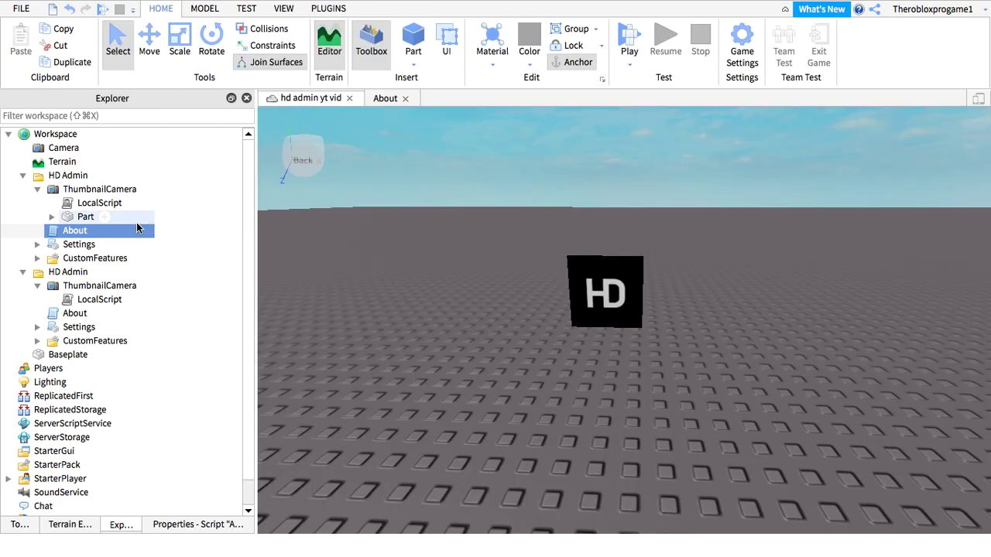
{"action": "key", "text": "Delete"}
{"action": "left_click", "coordinate": [71, 233]}
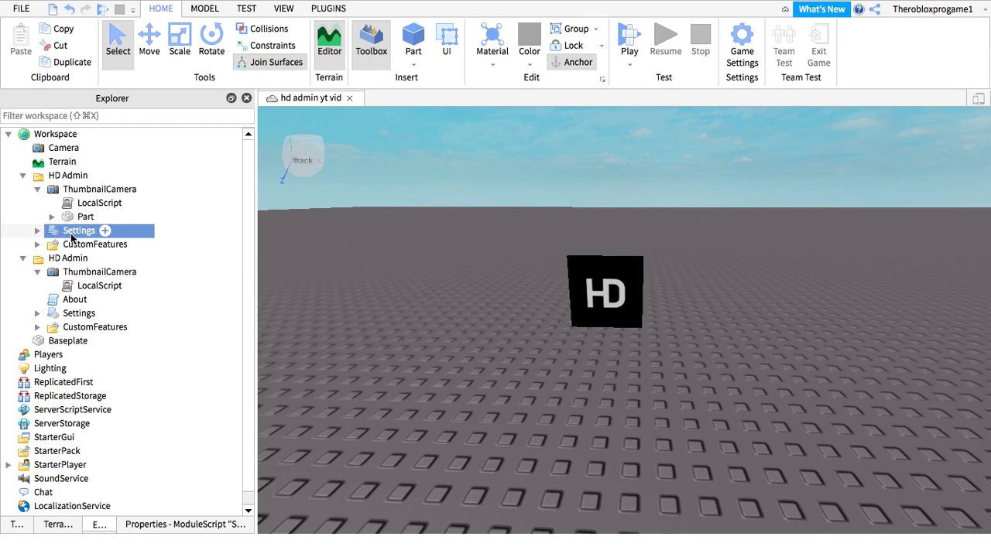
Review the ABOUT RANKS list: Owner, HeadAdmin (levels 1,2,3,4), Admin, Mod, VIP, NonAdmin.
{"action": "double_click", "coordinate": [71, 233]}
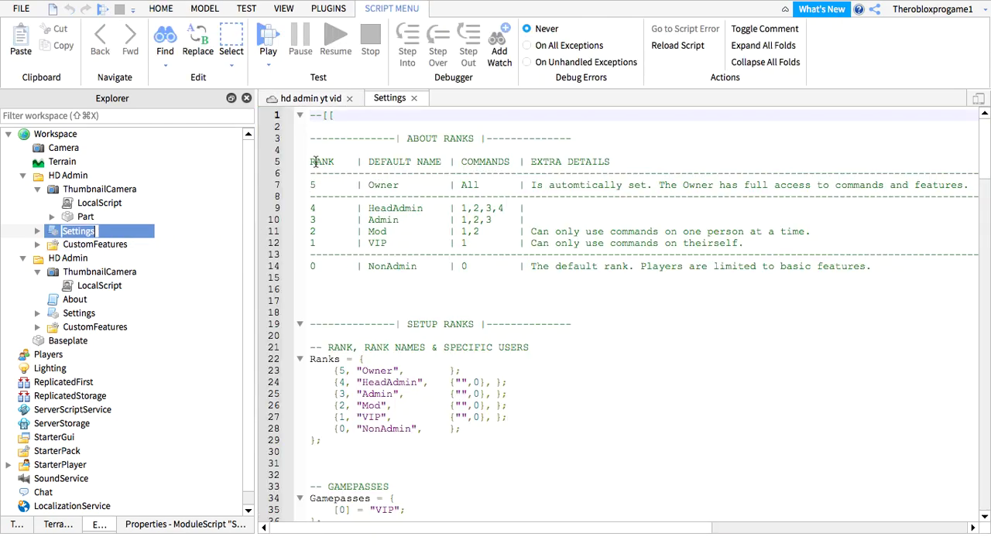
{"action": "mouse_move", "coordinate": [397, 140]}
{"action": "left_mouse_down"}
{"action": "mouse_move", "coordinate": [517, 139]}
{"action": "mouse_move", "coordinate": [486, 138]}
{"action": "left_mouse_up"}
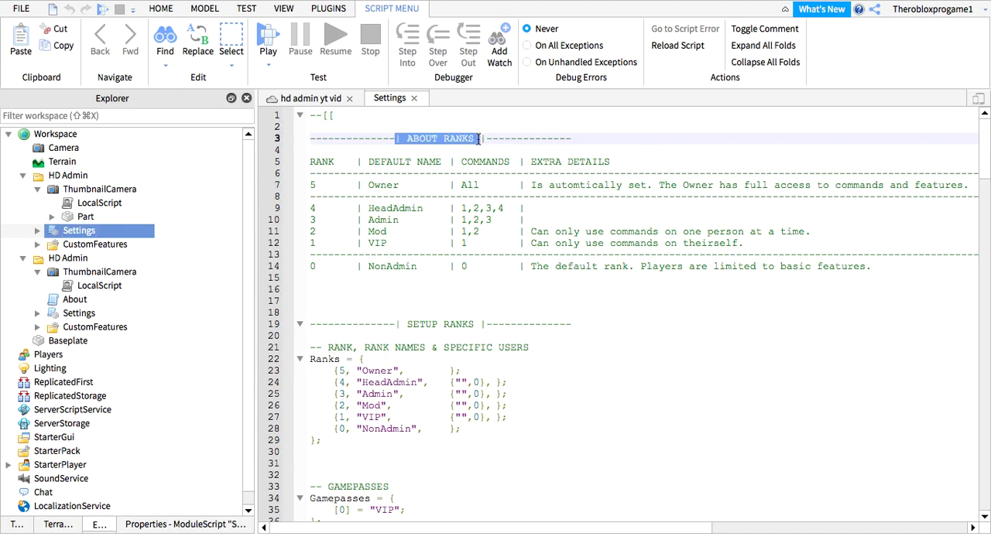
{"action": "left_click", "coordinate": [480, 125]}
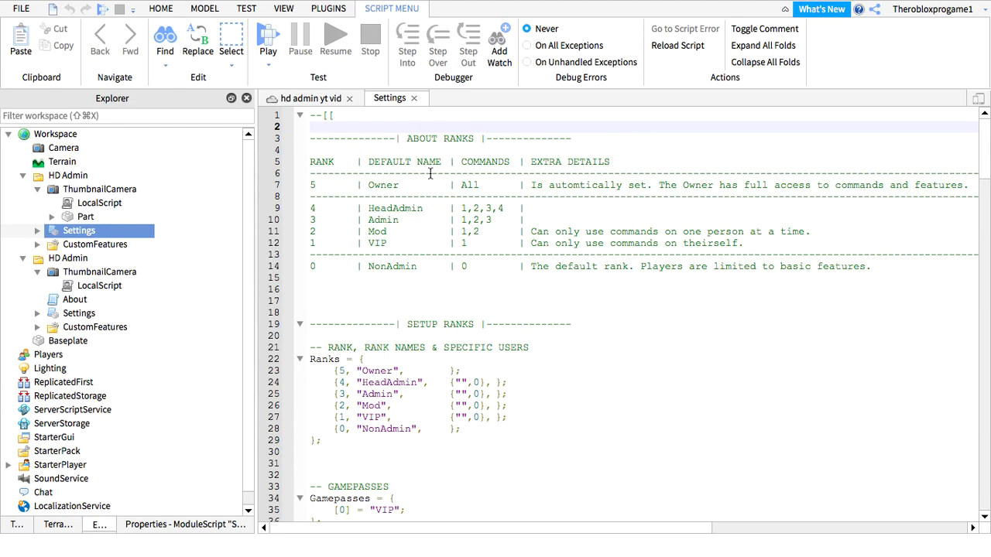
{"action": "mouse_move", "coordinate": [311, 185]}
{"action": "left_mouse_down"}
{"action": "mouse_move", "coordinate": [688, 183]}
{"action": "mouse_move", "coordinate": [527, 186]}
{"action": "mouse_move", "coordinate": [763, 188]}
{"action": "mouse_move", "coordinate": [766, 197]}
{"action": "left_mouse_up"}
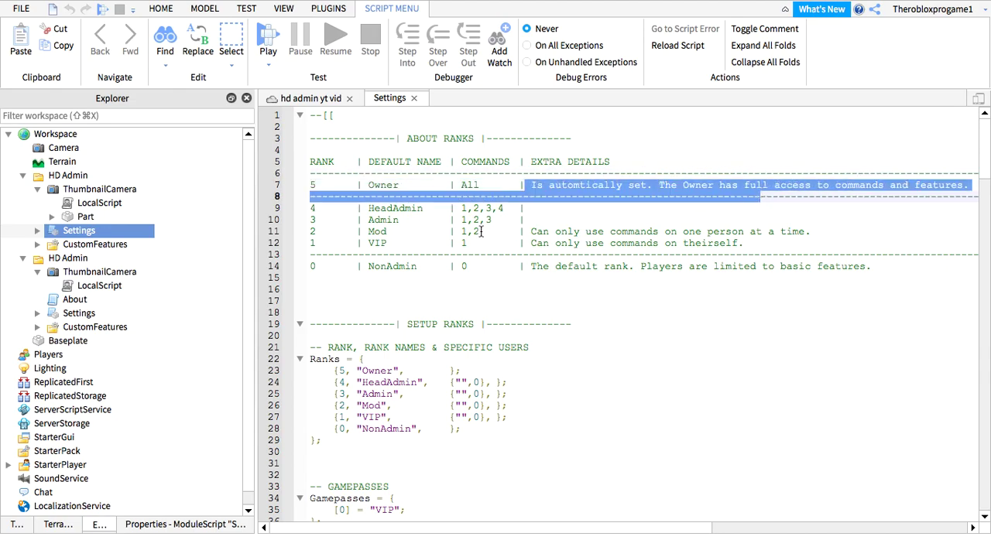
{"action": "left_click", "coordinate": [480, 232]}
{"action": "left_click", "coordinate": [377, 219]}
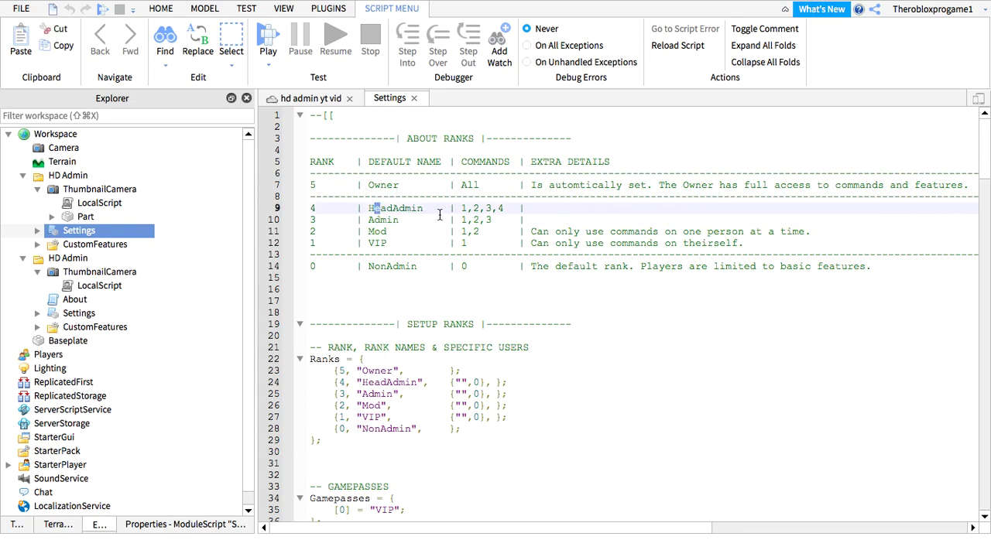
{"action": "left_click_drag", "start_coordinate": [463, 207], "coordinate": [501, 205]}
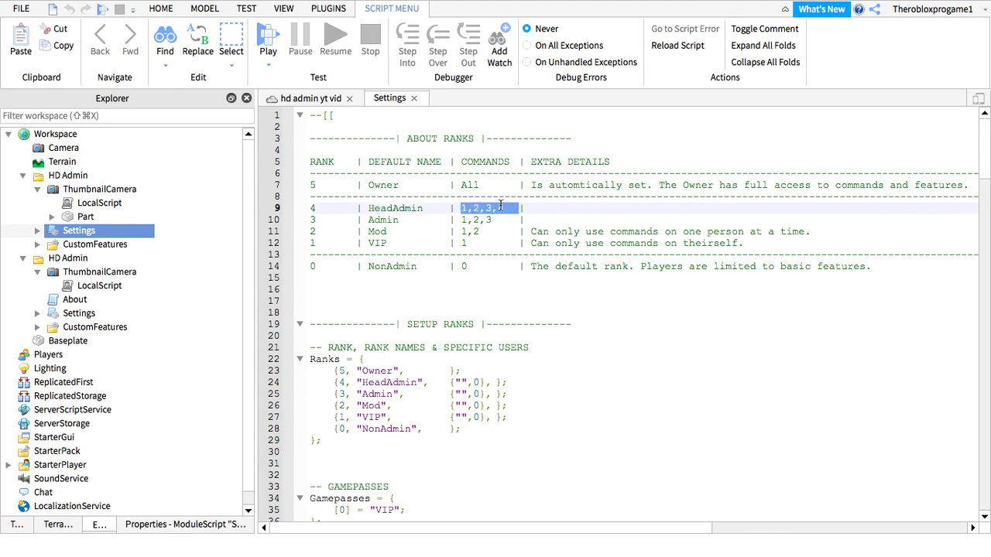
{"action": "left_click", "coordinate": [385, 209]}
{"action": "left_click", "coordinate": [379, 231]}
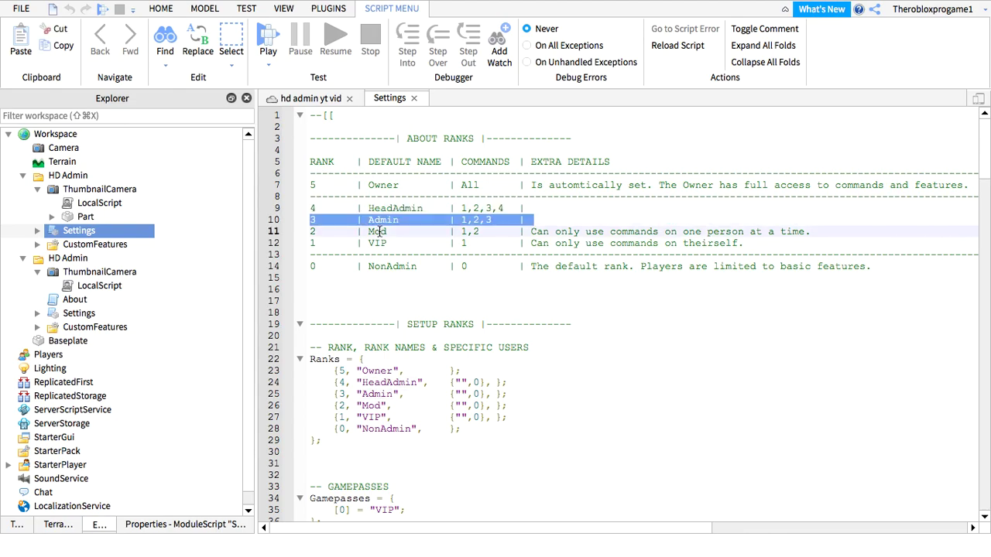
{"action": "left_click_drag", "start_coordinate": [375, 246], "coordinate": [381, 263]}
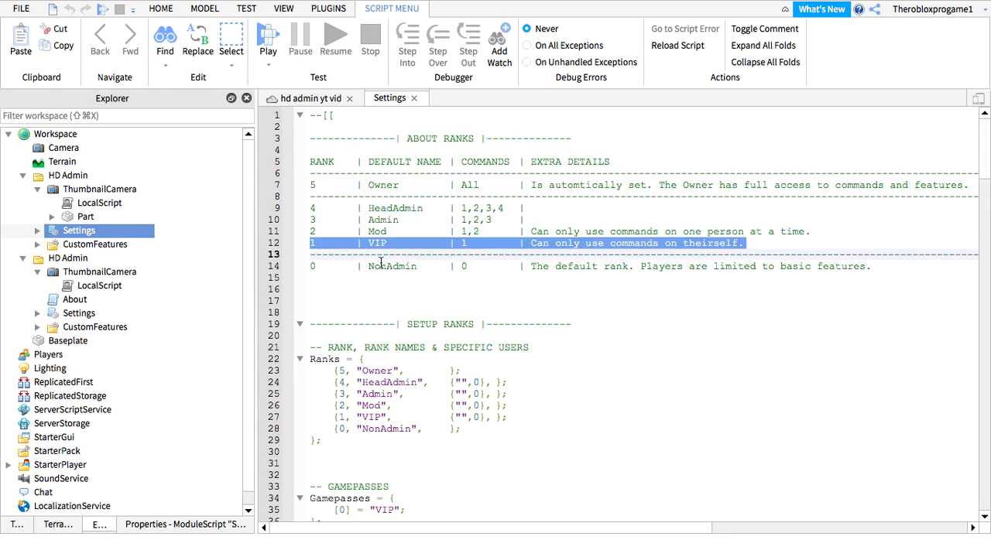
{"action": "double_click", "coordinate": [387, 266]}
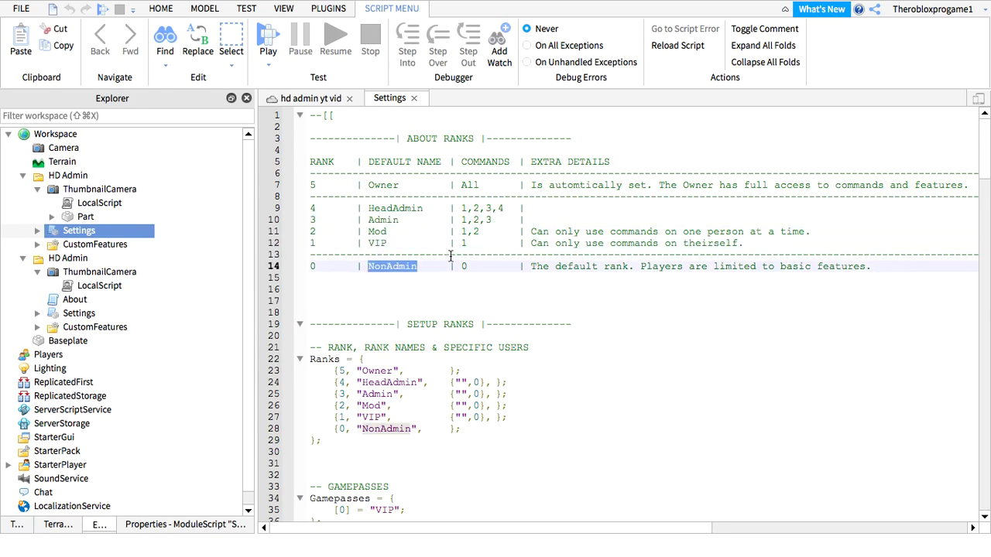
Scroll to the SETUP RANKS table and inspect the empty HeadAdmin user entry {"",0}.
{"action": "scroll", "coordinate": [528, 379], "scroll_direction": "down", "scroll_amount": 4}
{"action": "scroll", "coordinate": [585, 294], "scroll_direction": "up", "scroll_amount": 2}
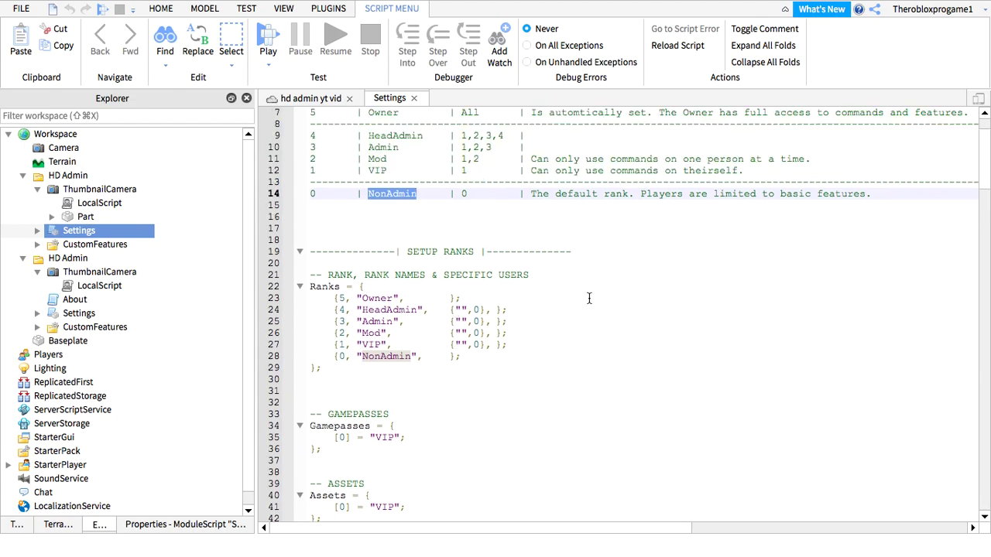
{"action": "scroll", "coordinate": [608, 327], "scroll_direction": "down", "scroll_amount": 1}
{"action": "scroll", "coordinate": [533, 314], "scroll_direction": "down", "scroll_amount": 1}
{"action": "scroll", "coordinate": [537, 324], "scroll_direction": "down", "scroll_amount": 1}
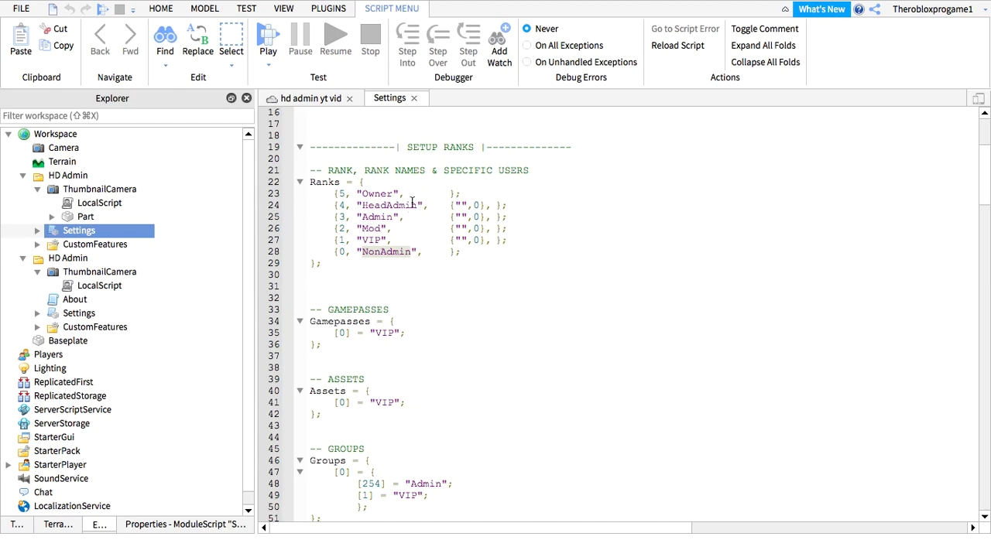
{"action": "triple_click", "coordinate": [379, 170]}
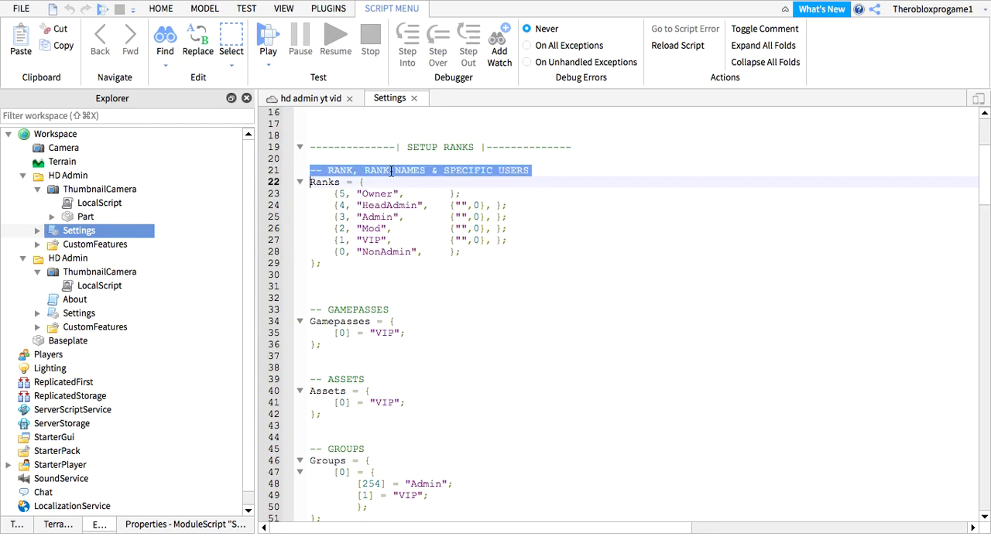
{"action": "left_click", "coordinate": [402, 172]}
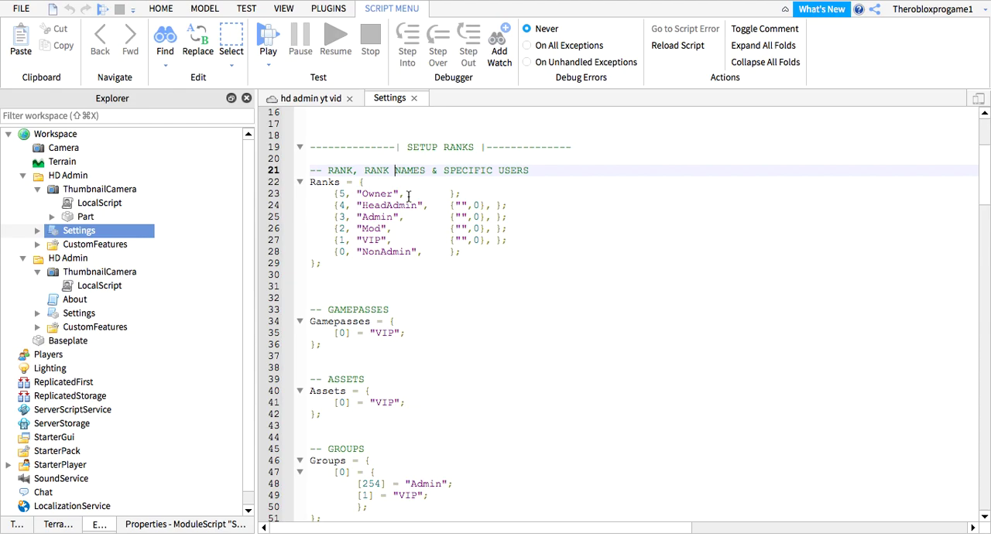
{"action": "left_click_drag", "start_coordinate": [459, 204], "coordinate": [532, 205]}
{"action": "key", "text": "Down"}
{"action": "key", "text": "Down"}
{"action": "key", "text": "Down"}
{"action": "left_click", "coordinate": [450, 205]}
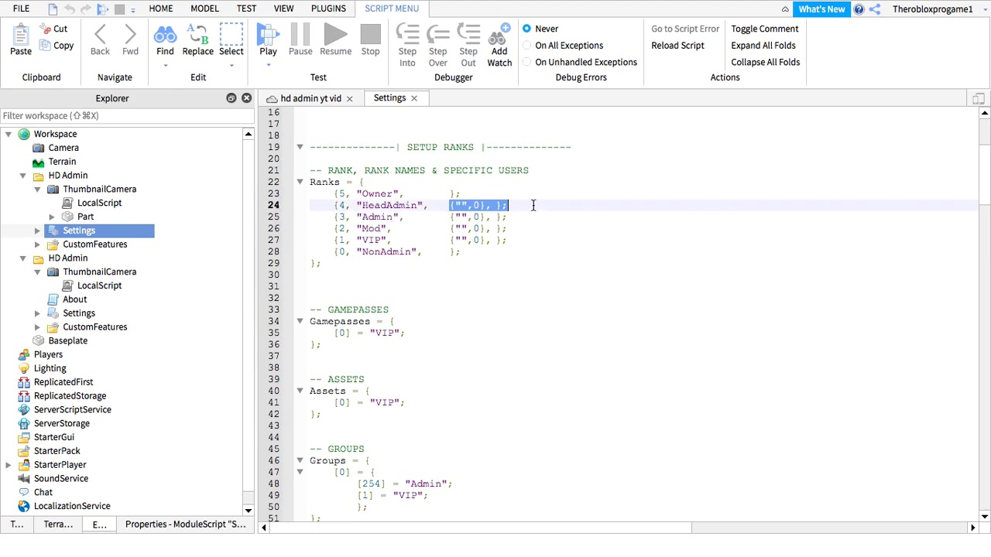
{"action": "left_click", "coordinate": [448, 192]}
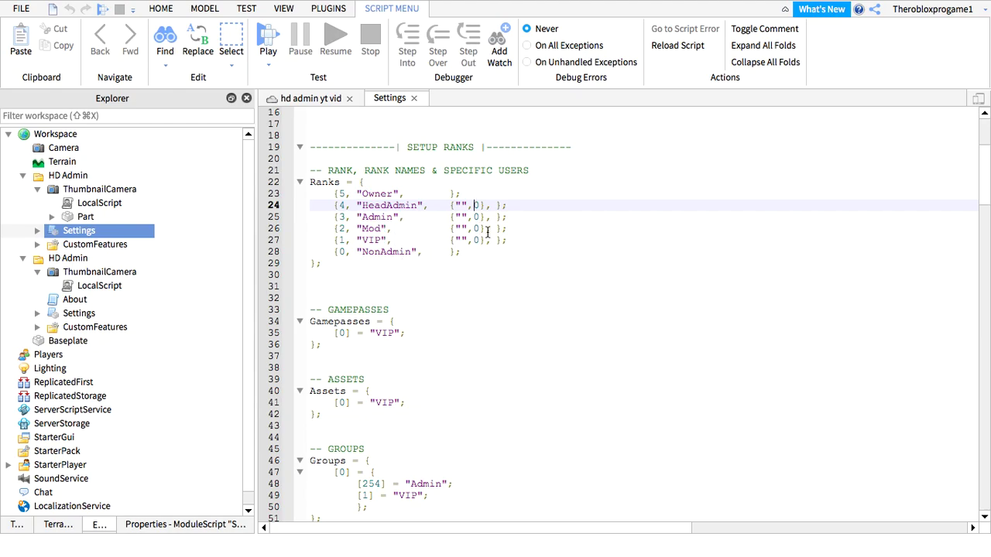
{"action": "left_click", "coordinate": [461, 205]}
{"action": "triple_click", "coordinate": [480, 206]}
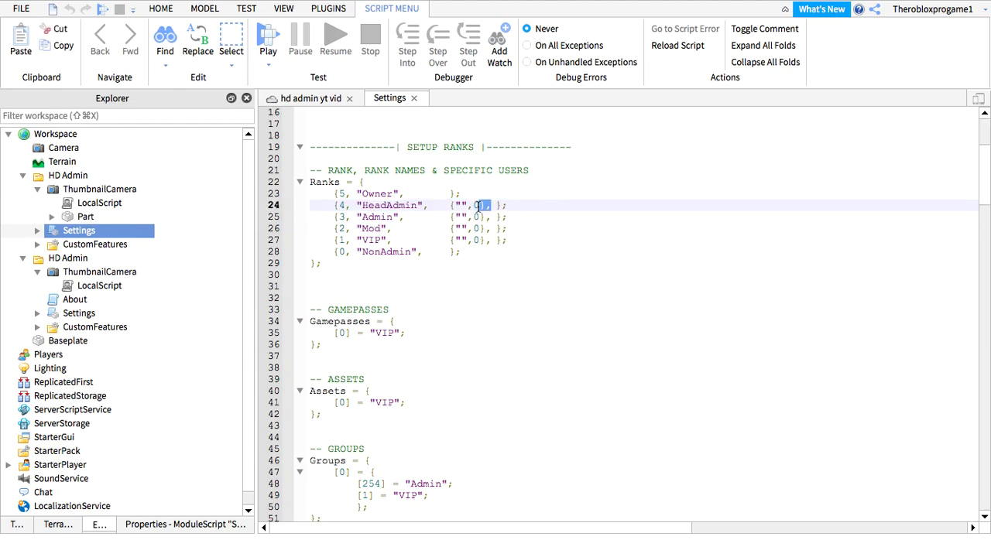
{"action": "left_click", "coordinate": [490, 207]}
{"action": "left_click_drag", "start_coordinate": [450, 205], "coordinate": [491, 207]}
{"action": "left_click", "coordinate": [499, 206]}
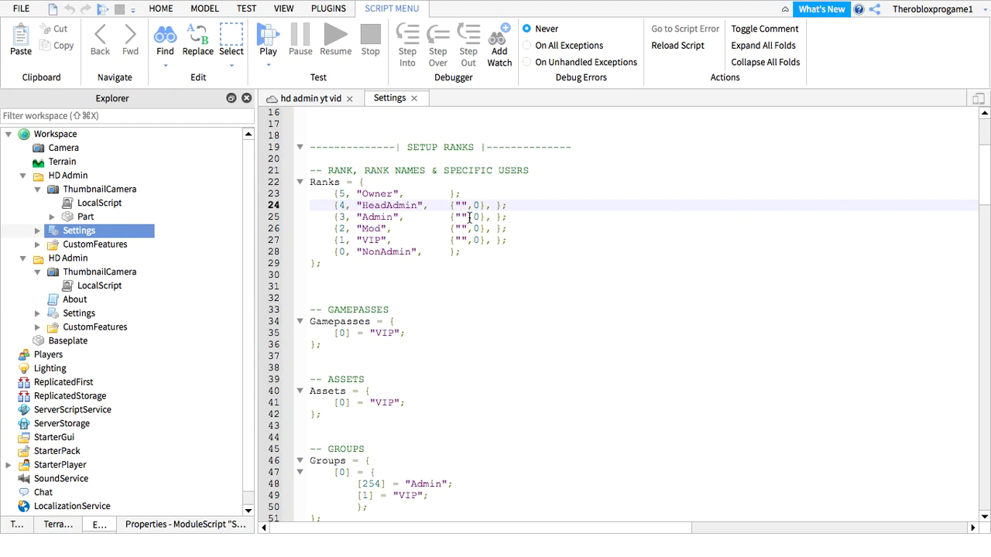
{"action": "type", "text": "ra"}
{"action": "type", "text": "inerpos"}
{"action": "type", "text": "61"}
{"action": "double_click", "coordinate": [542, 205]}
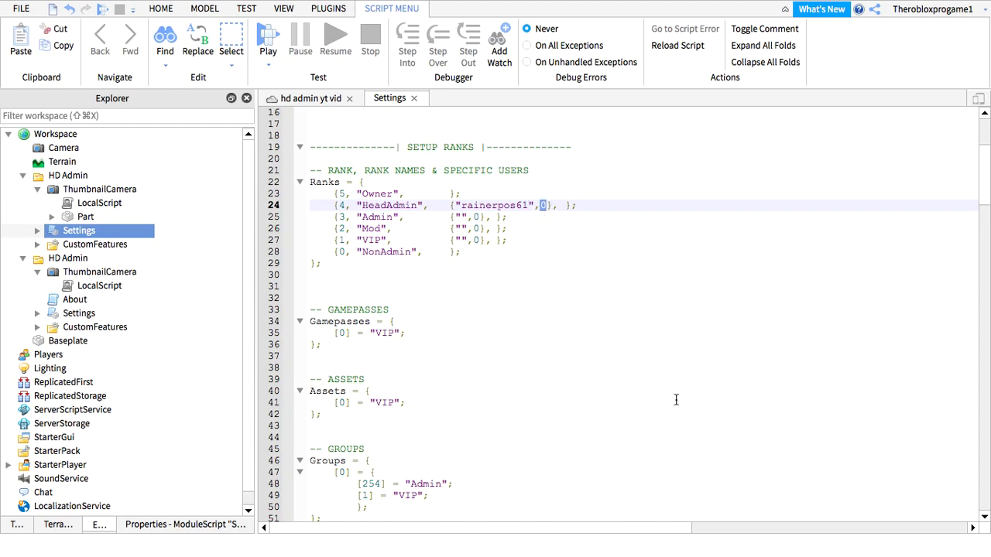
{"action": "key", "text": "super+space"}
Launch Google Chrome and load the Roblox website in a new tab.
{"action": "type", "text": "go"}
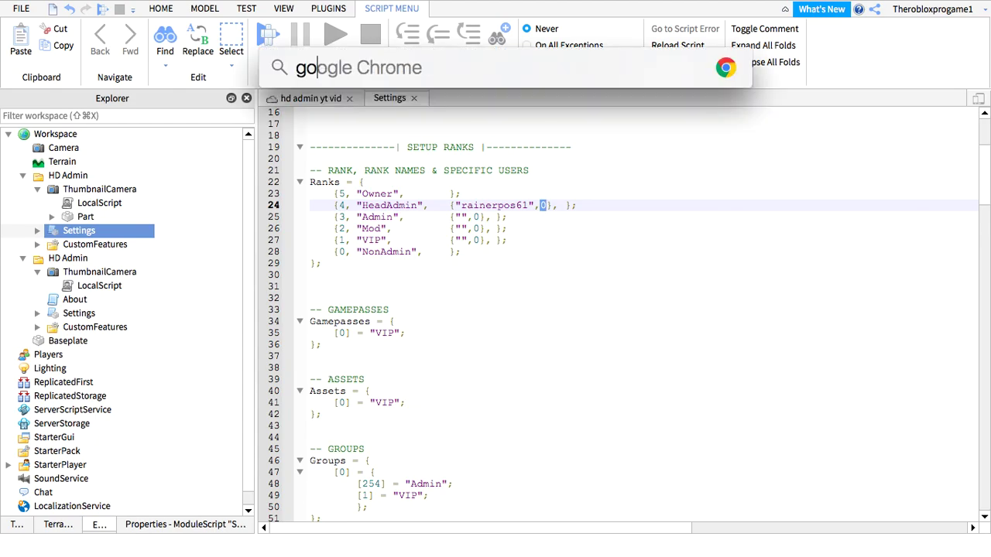
{"action": "key", "text": "Return"}
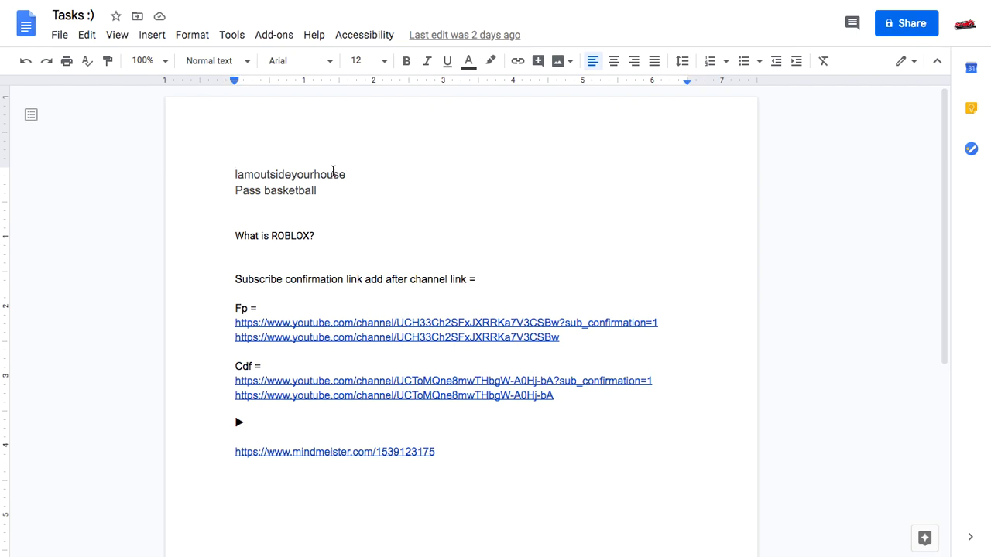
{"action": "left_click", "coordinate": [541, 17]}
{"action": "type", "text": "r"}
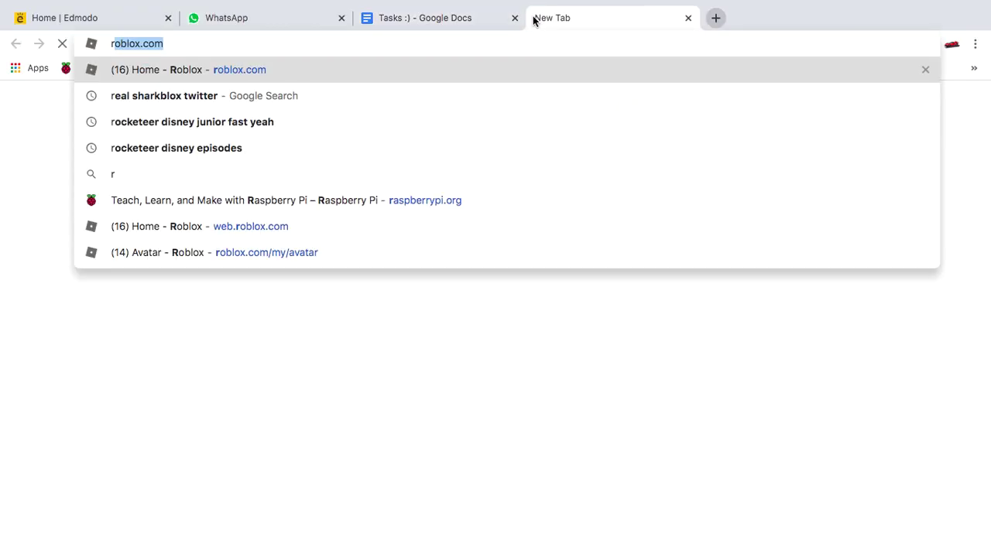
{"action": "key", "text": "Return"}
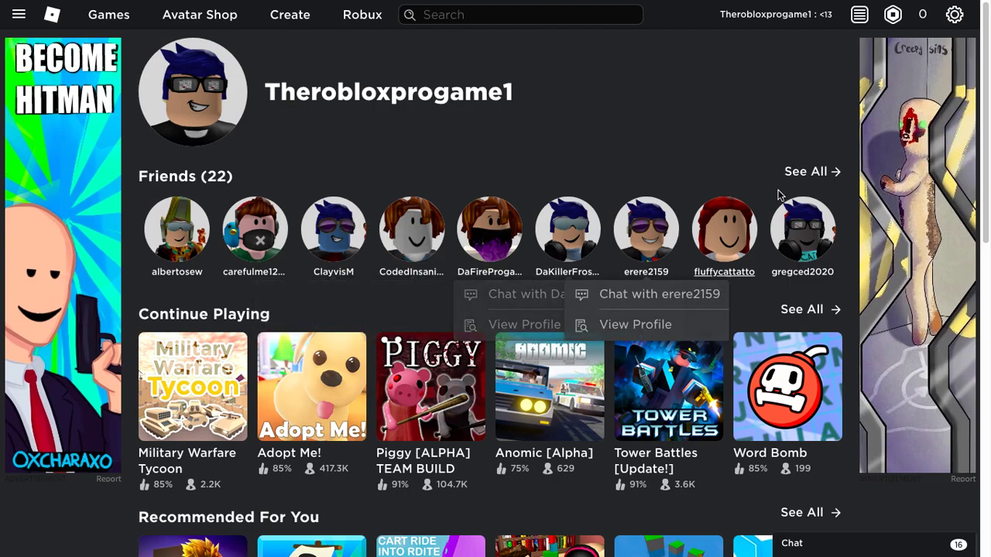
Open the friend's profile, copy their user ID from the address, and return to Studio.
{"action": "left_click", "coordinate": [805, 172]}
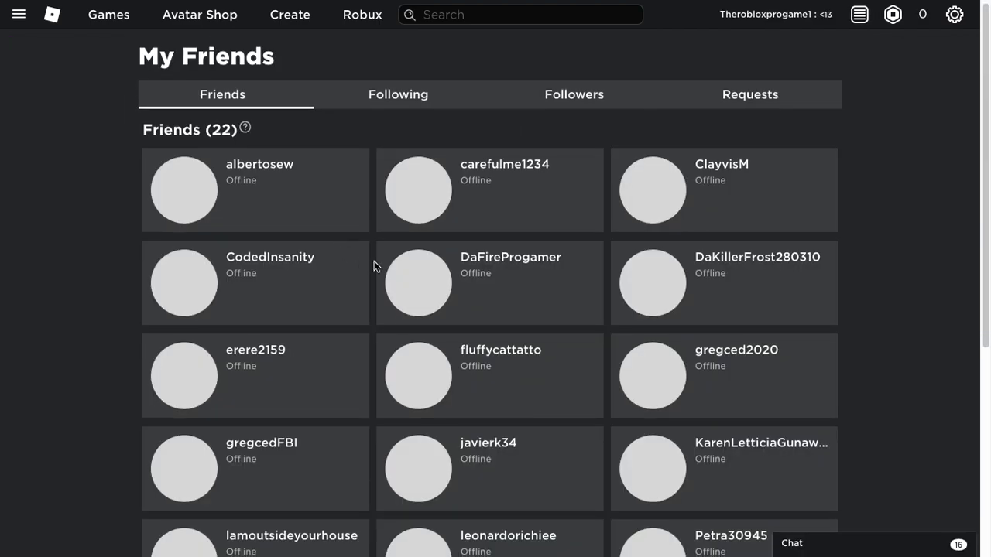
{"action": "scroll", "coordinate": [374, 263], "scroll_direction": "down", "scroll_amount": 5}
{"action": "right_click", "coordinate": [437, 317]}
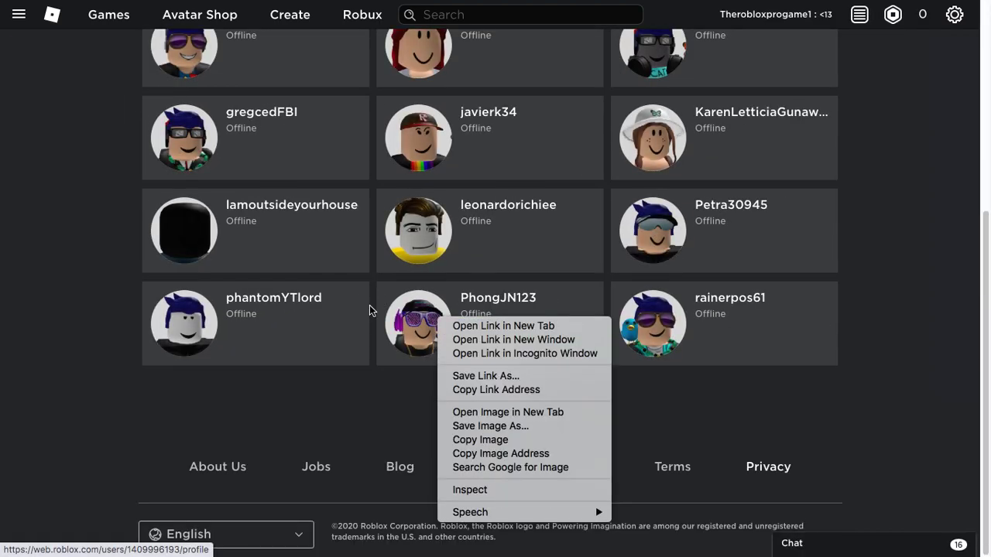
{"action": "left_click", "coordinate": [193, 390]}
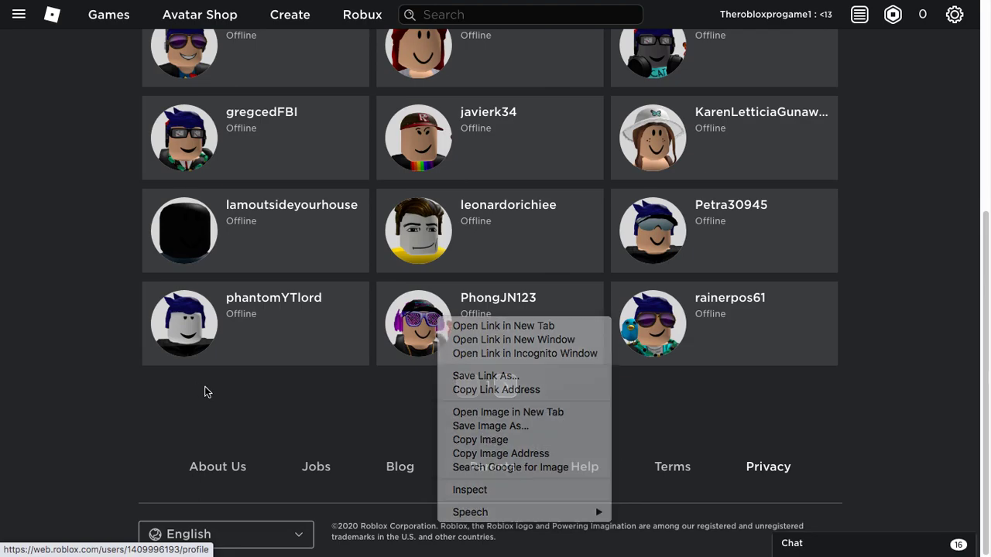
{"action": "left_click", "coordinate": [560, 299]}
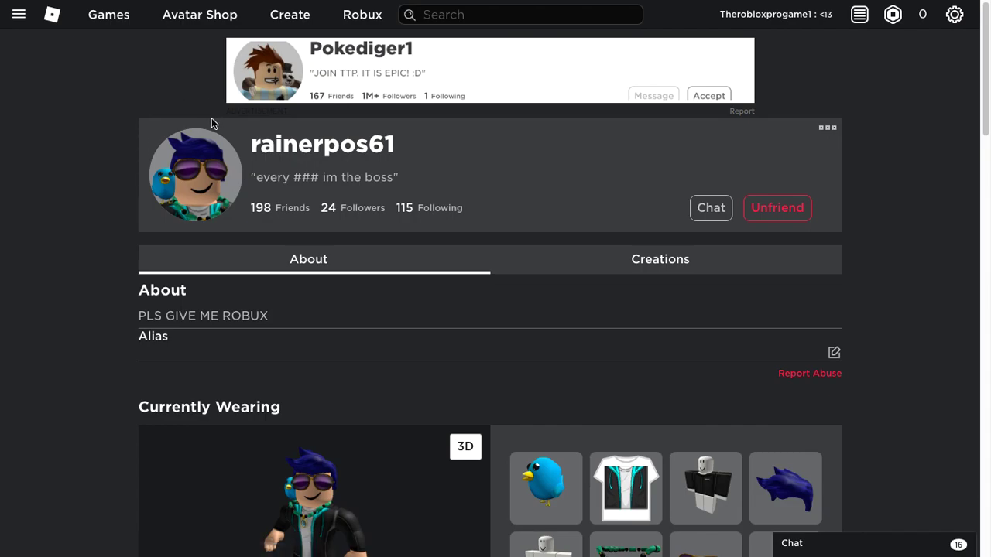
{"action": "key", "text": "F11"}
{"action": "double_click", "coordinate": [272, 45]}
{"action": "key", "text": "super+c"}
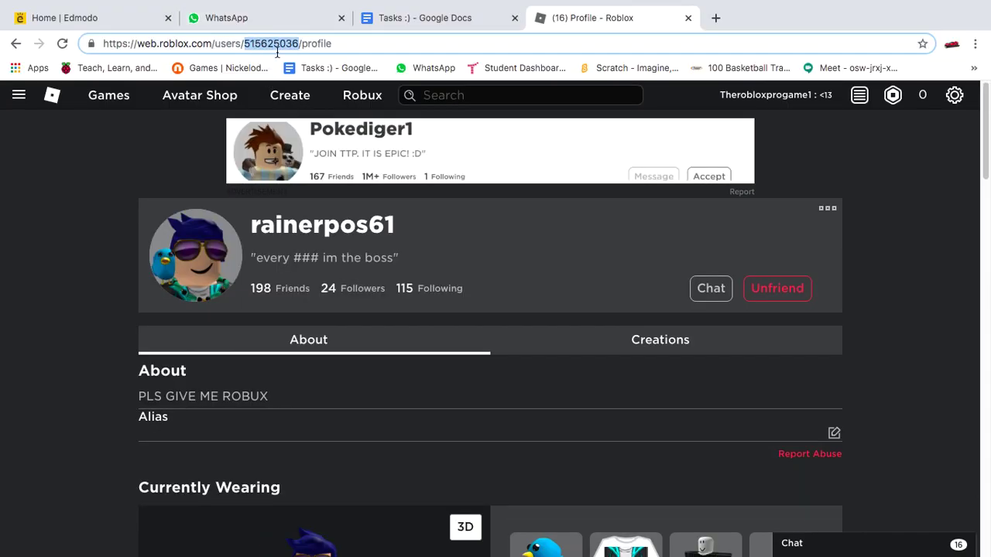
{"action": "key", "text": "F11"}
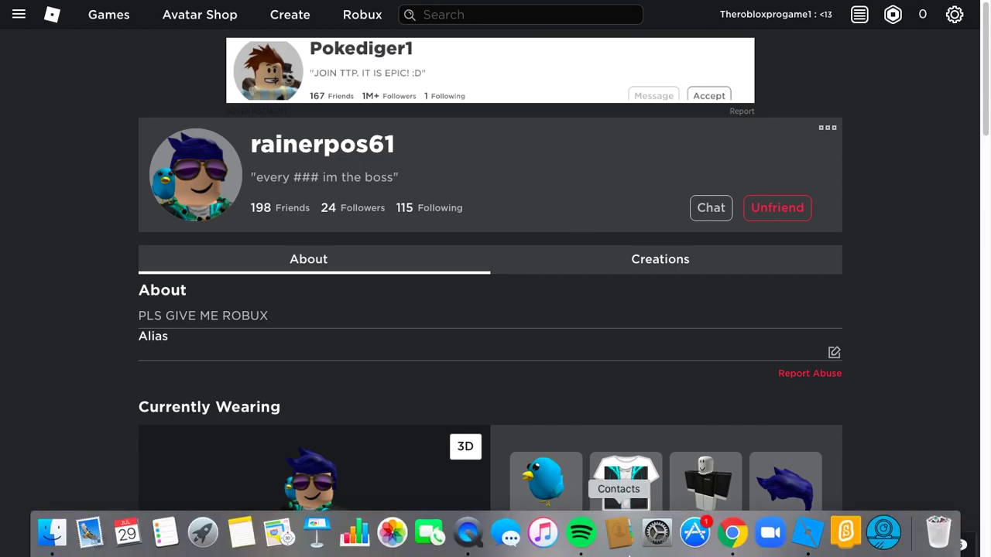
{"action": "mouse_move", "coordinate": [807, 533]}
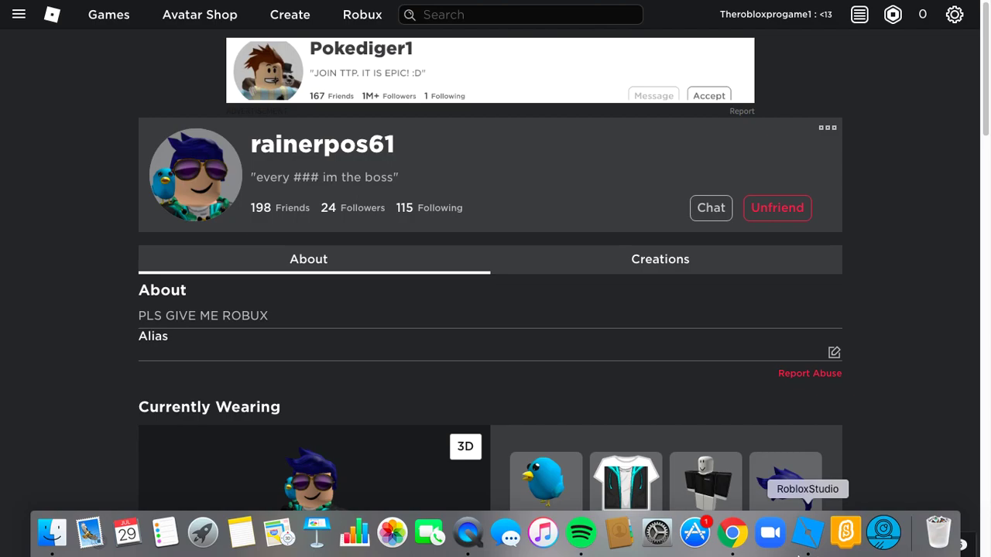
{"action": "left_click", "coordinate": [798, 549]}
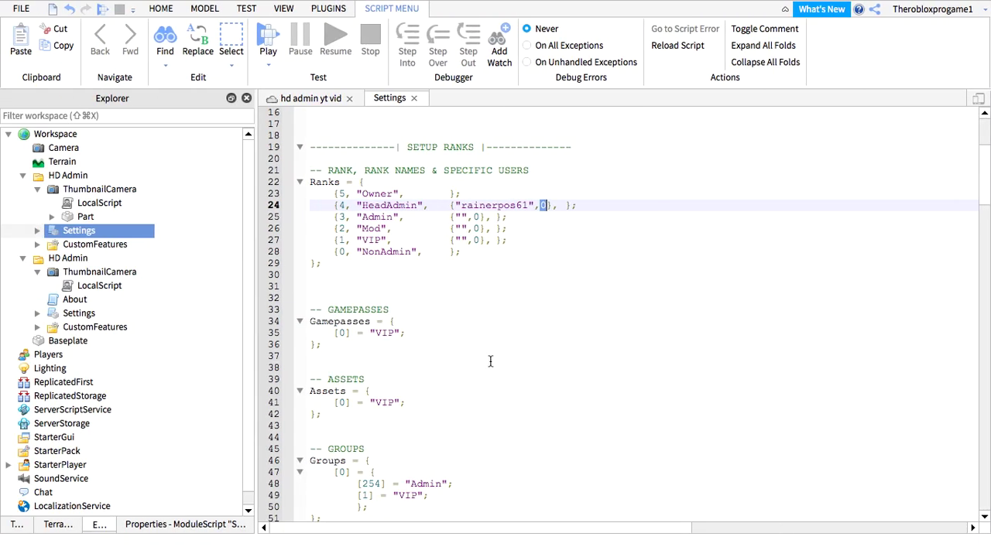
{"action": "key", "text": "super+v"}
{"action": "left_click", "coordinate": [534, 219]}
{"action": "left_click", "coordinate": [498, 251]}
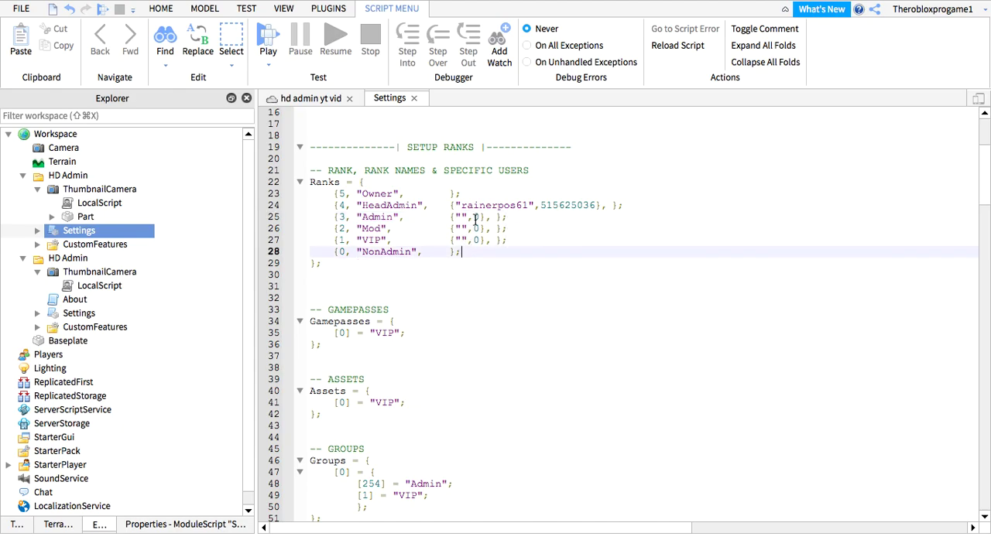
{"action": "left_click", "coordinate": [352, 333]}
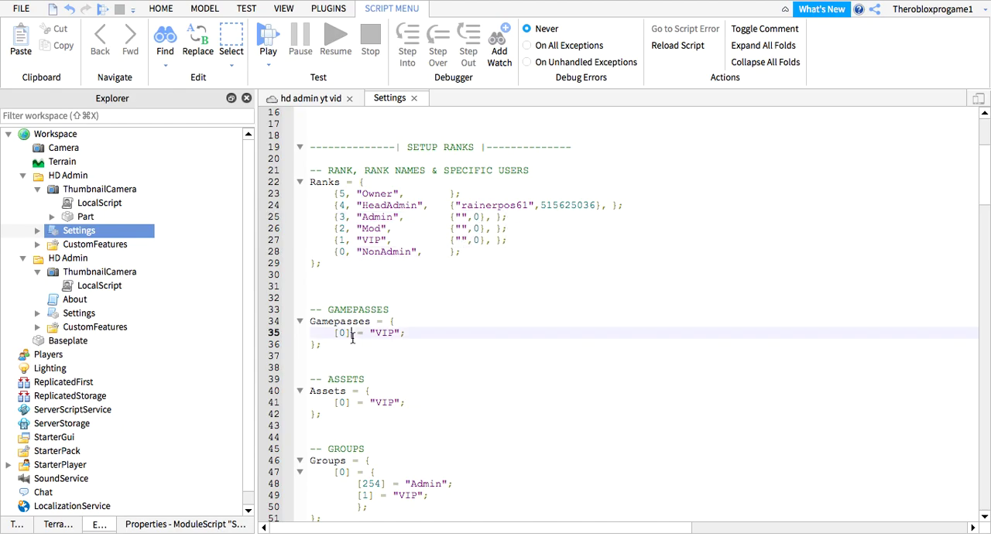
{"action": "left_click_drag", "start_coordinate": [503, 217], "coordinate": [494, 216]}
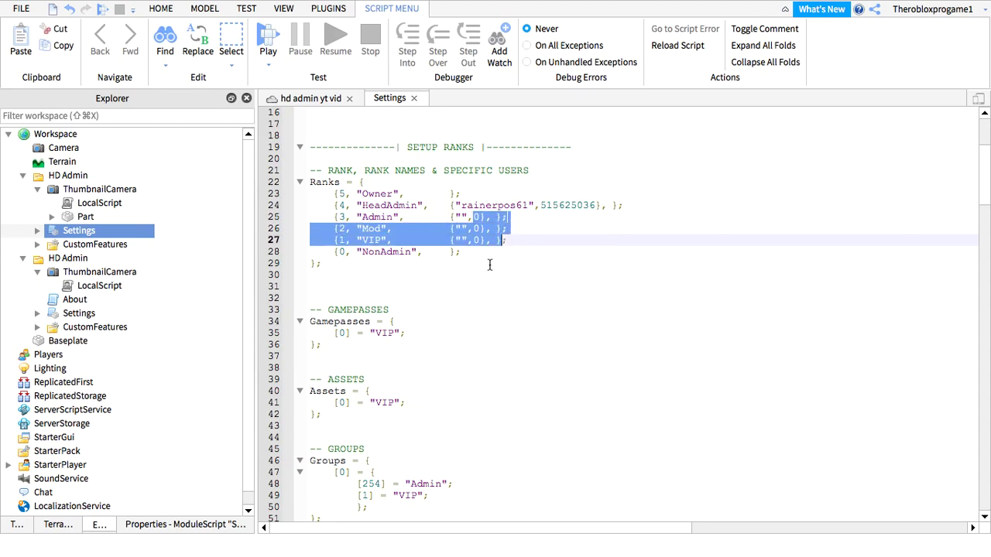
{"action": "left_click", "coordinate": [490, 275]}
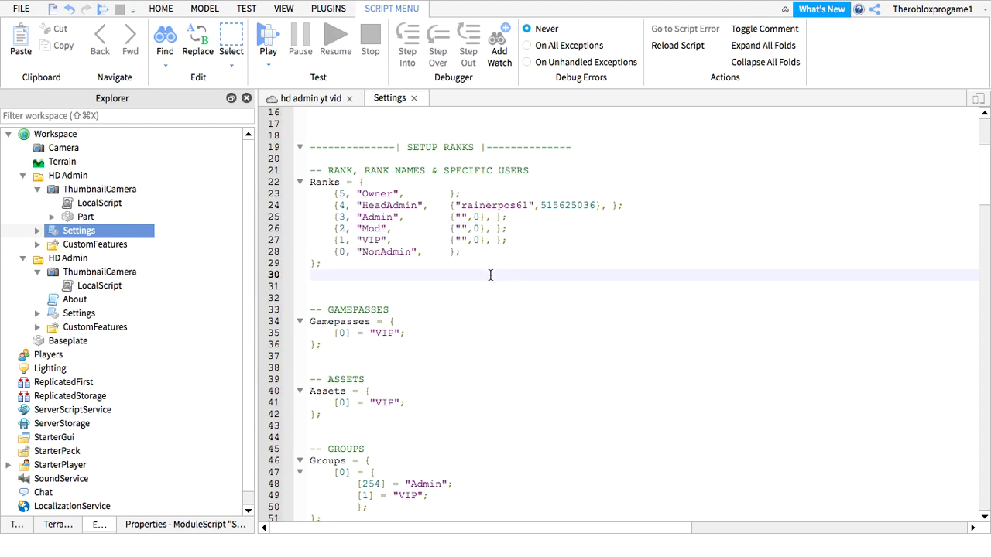
{"action": "left_click", "coordinate": [374, 321]}
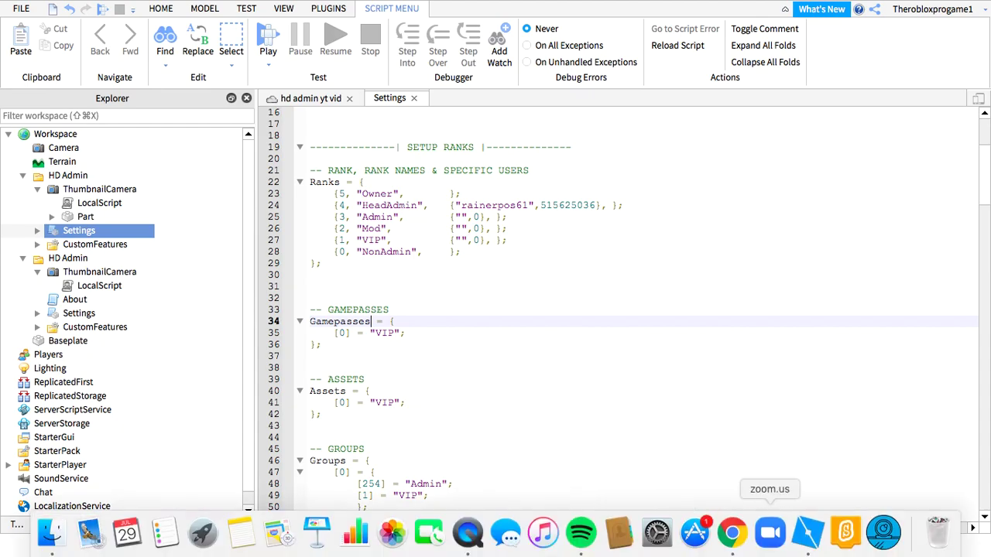
Search the Roblox catalog for 'pant' in Chrome.
{"action": "left_click", "coordinate": [733, 547]}
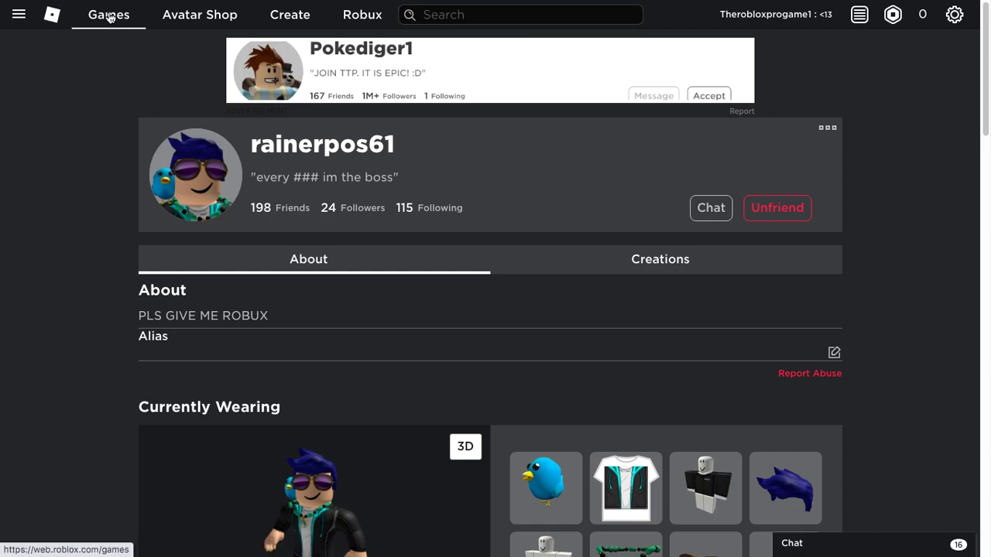
{"action": "left_click", "coordinate": [365, 19]}
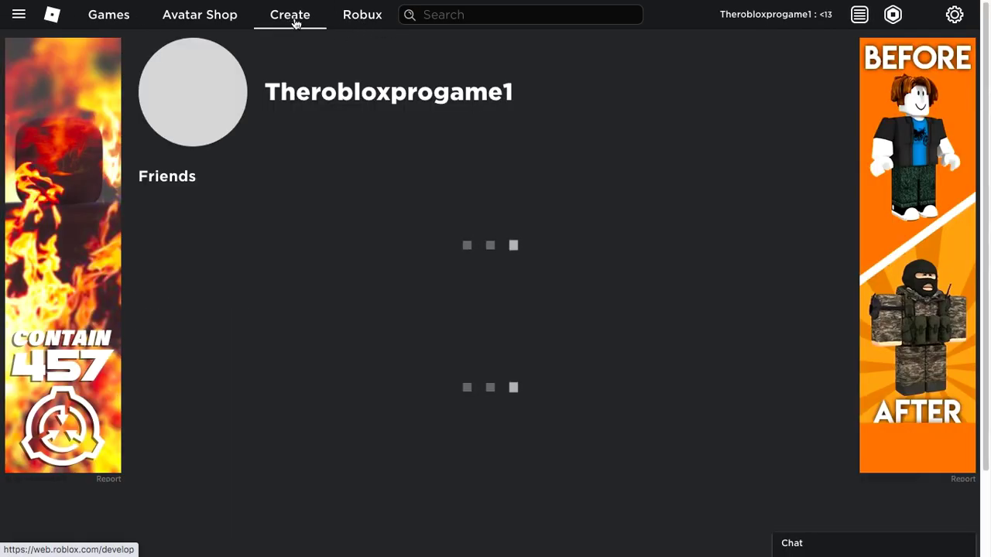
{"action": "left_click", "coordinate": [289, 19]}
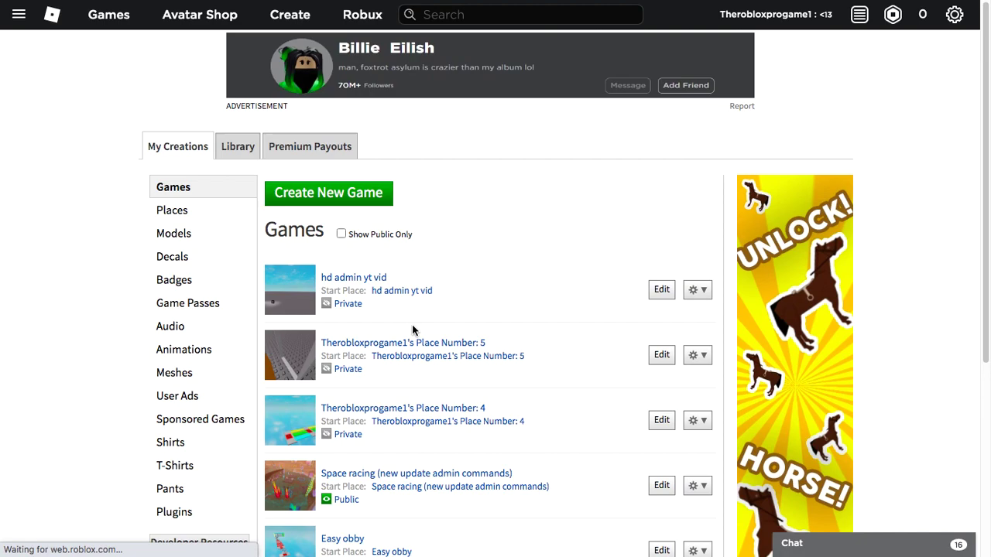
{"action": "left_click", "coordinate": [477, 17]}
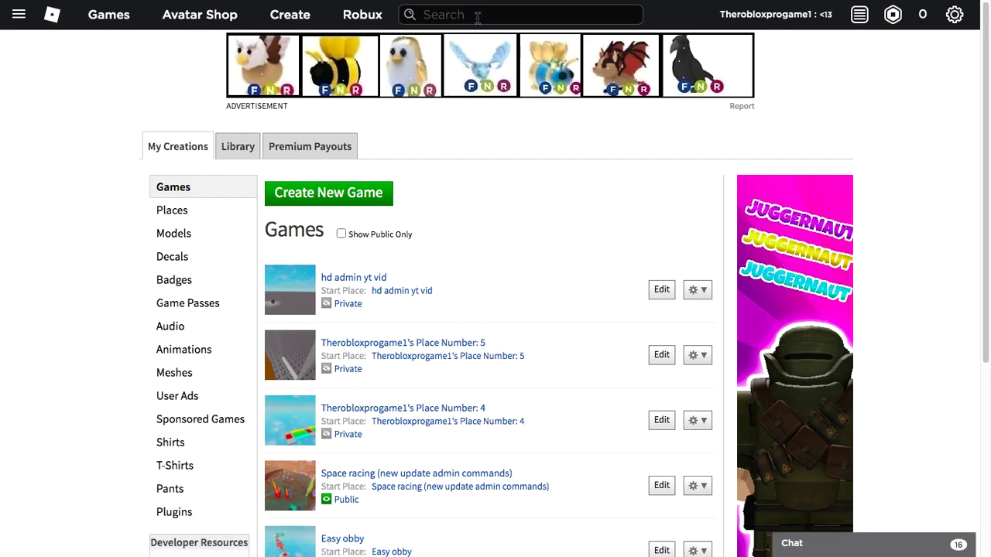
{"action": "type", "text": "pant"}
{"action": "key", "text": "Down"}
{"action": "key", "text": "Down"}
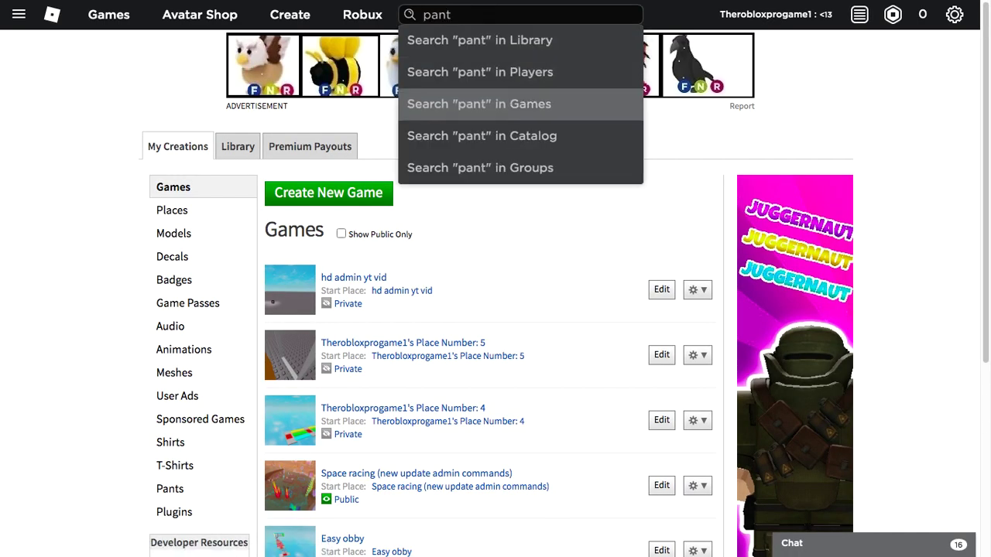
{"action": "key", "text": "Down"}
{"action": "key", "text": "Return"}
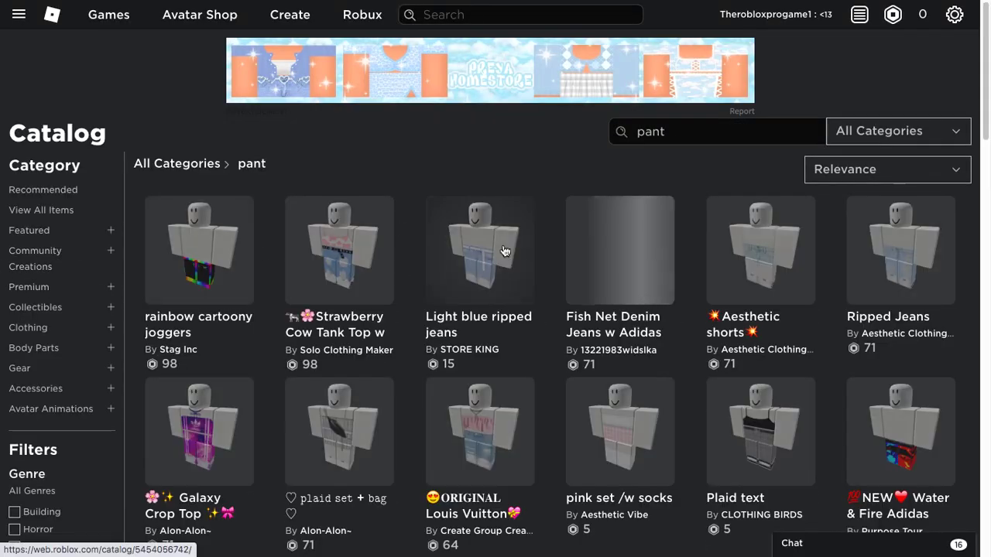
Copy the rainbow cartoony joggers item ID from its page address and reopen Roblox Studio.
{"action": "left_click", "coordinate": [234, 276]}
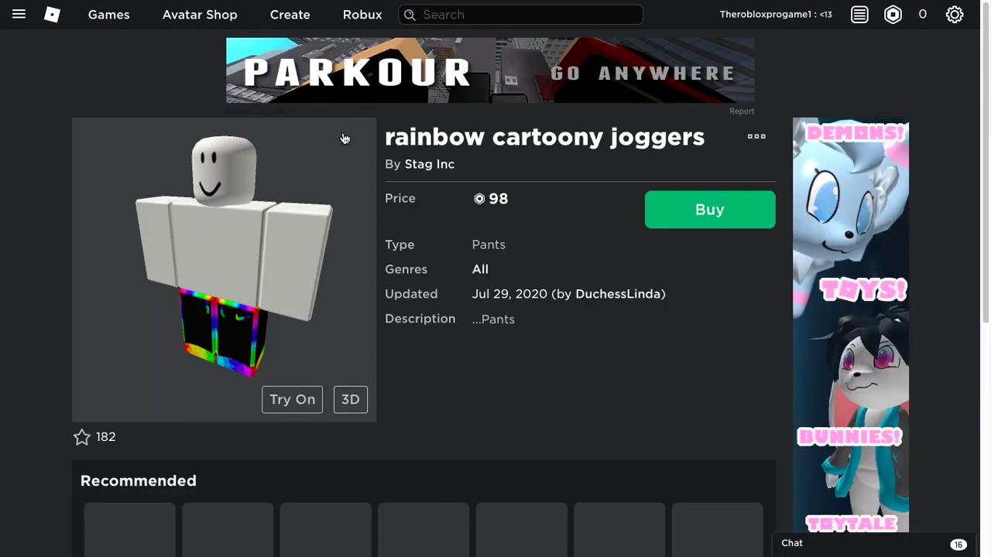
{"action": "key", "text": "F11"}
{"action": "double_click", "coordinate": [283, 44]}
{"action": "key", "text": "super+c"}
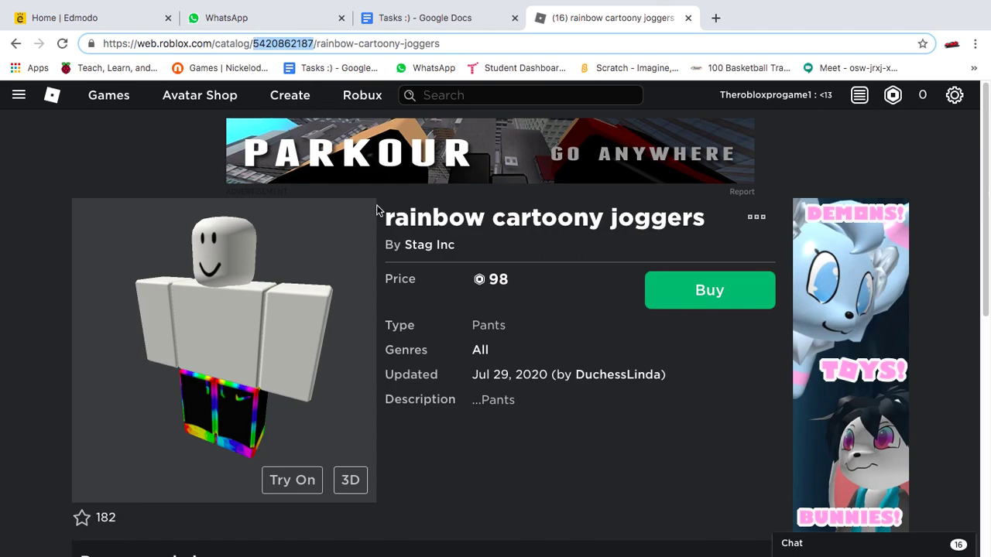
{"action": "key", "text": "F11"}
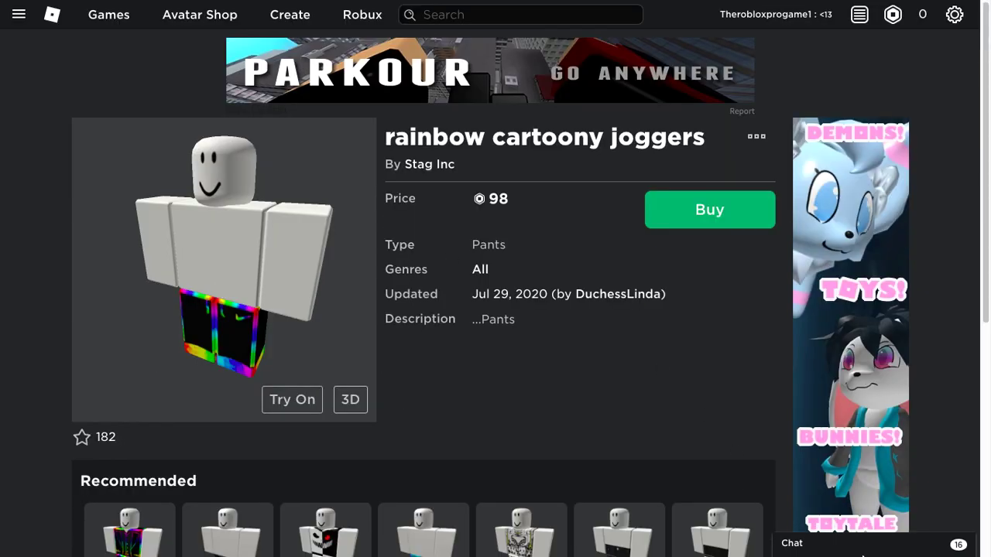
{"action": "key", "text": "super+space"}
{"action": "type", "text": "r"}
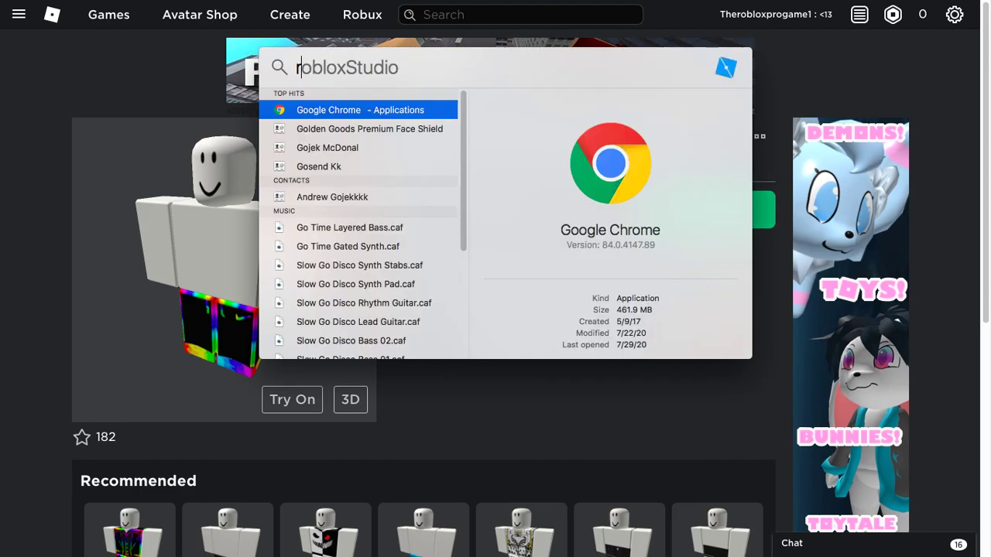
{"action": "type", "text": "o"}
{"action": "key", "text": "Return"}
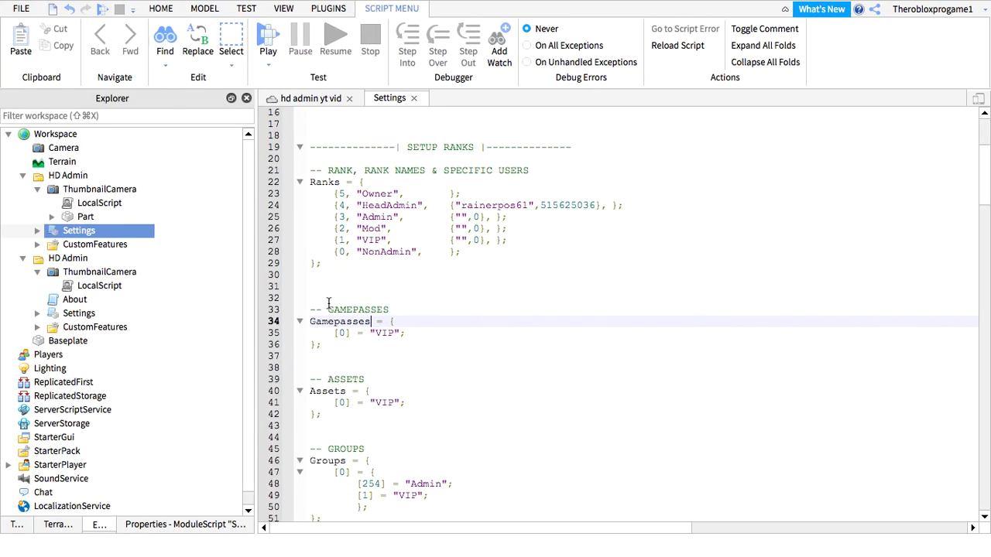
Paste the item ID into the Gamepasses entry, then delete it again.
{"action": "double_click", "coordinate": [342, 333]}
{"action": "key", "text": "super+v"}
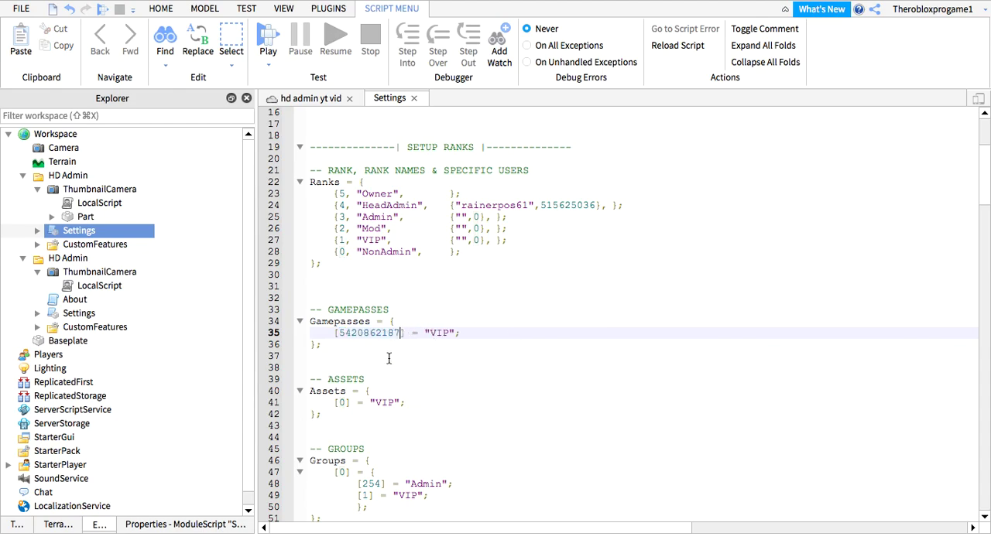
{"action": "double_click", "coordinate": [369, 332]}
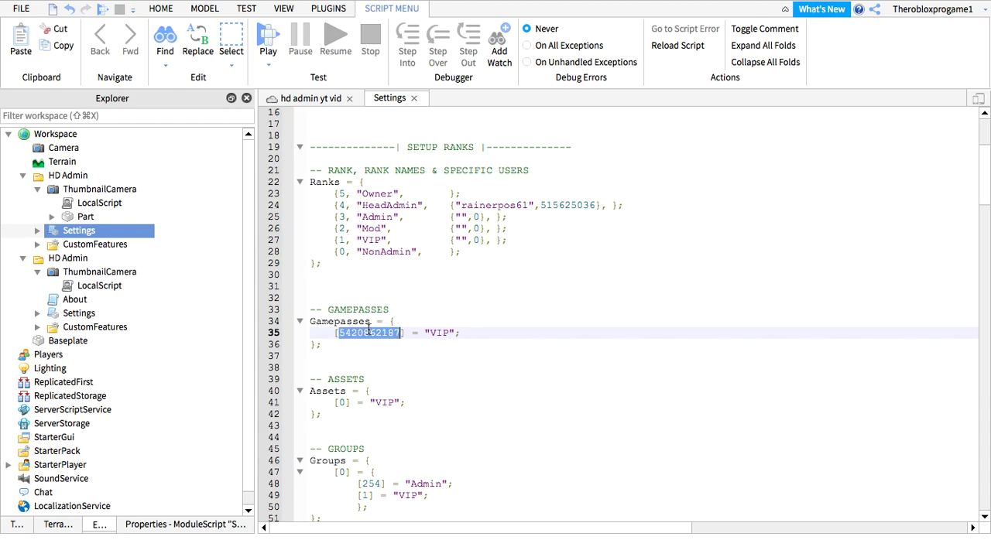
{"action": "key", "text": "BackSpace"}
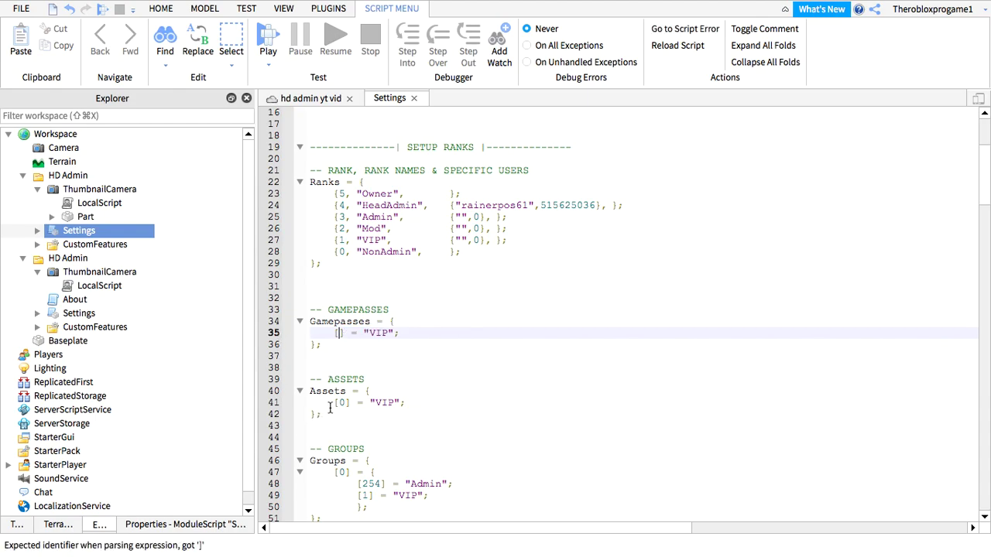
{"action": "left_click", "coordinate": [344, 403]}
{"action": "double_click", "coordinate": [341, 402]}
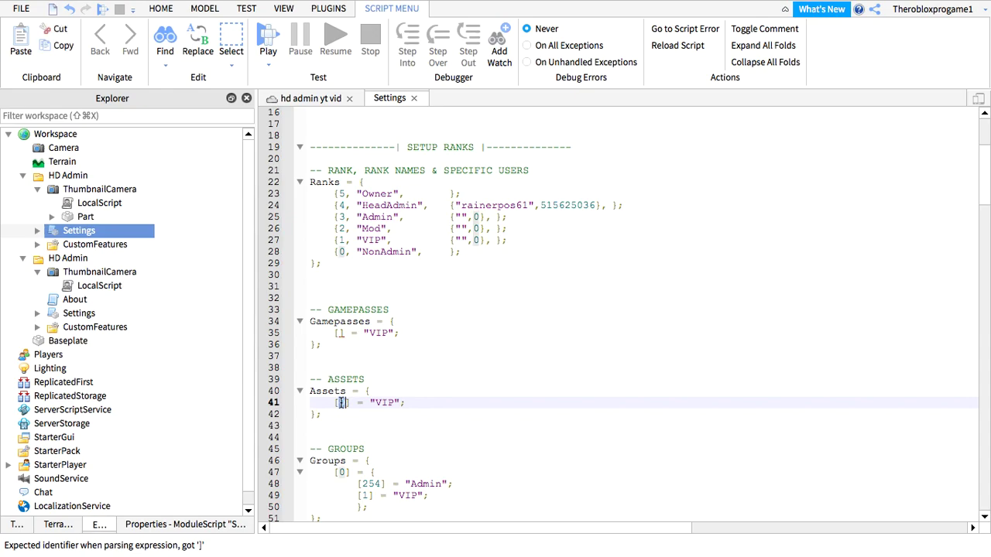
{"action": "key", "text": "ctrl+v"}
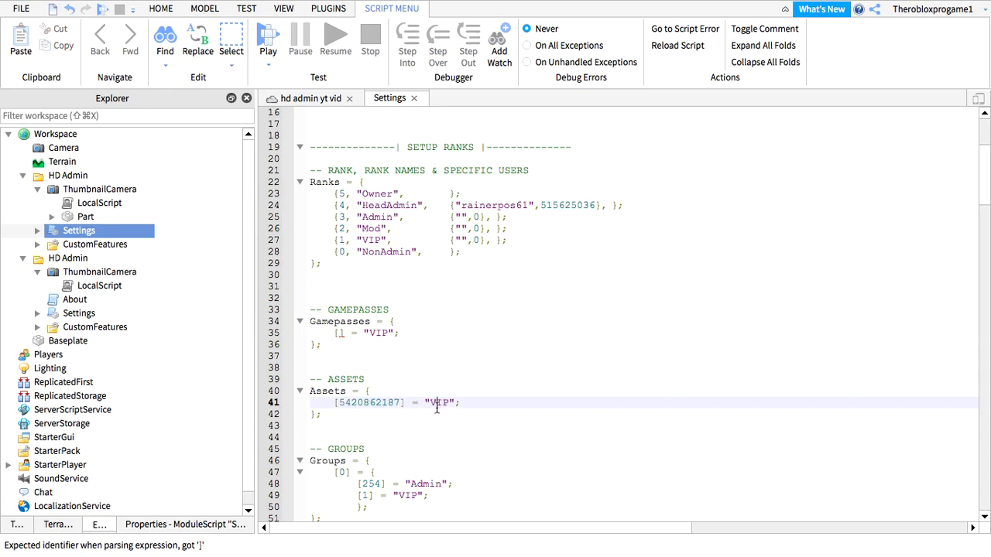
{"action": "double_click", "coordinate": [437, 403]}
{"action": "type", "text": "hea"}
{"action": "type", "text": "d"}
{"action": "key", "text": "BackSpace"}
{"action": "key", "text": "BackSpace"}
{"action": "key", "text": "BackSpace"}
{"action": "type", "text": "adA"}
{"action": "type", "text": "dm"}
{"action": "scroll", "coordinate": [464, 414], "scroll_direction": "down", "scroll_amount": 1}
{"action": "scroll", "coordinate": [433, 426], "scroll_direction": "down", "scroll_amount": 2}
{"action": "scroll", "coordinate": [430, 421], "scroll_direction": "down", "scroll_amount": 1}
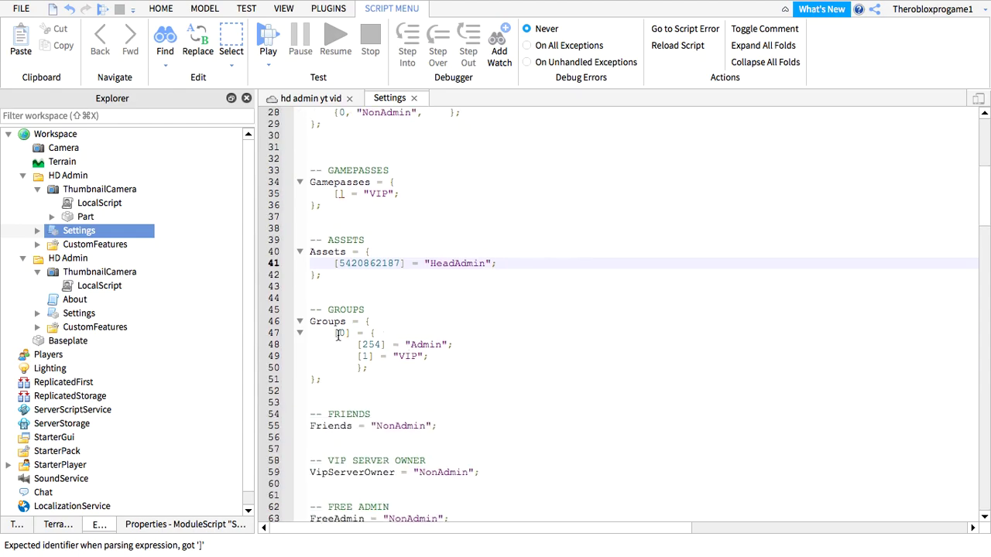
{"action": "left_click", "coordinate": [412, 347]}
{"action": "mouse_move", "coordinate": [413, 347]}
{"action": "left_mouse_down"}
{"action": "mouse_move", "coordinate": [427, 356]}
{"action": "mouse_move", "coordinate": [448, 345]}
{"action": "left_mouse_up"}
{"action": "key", "text": "Up"}
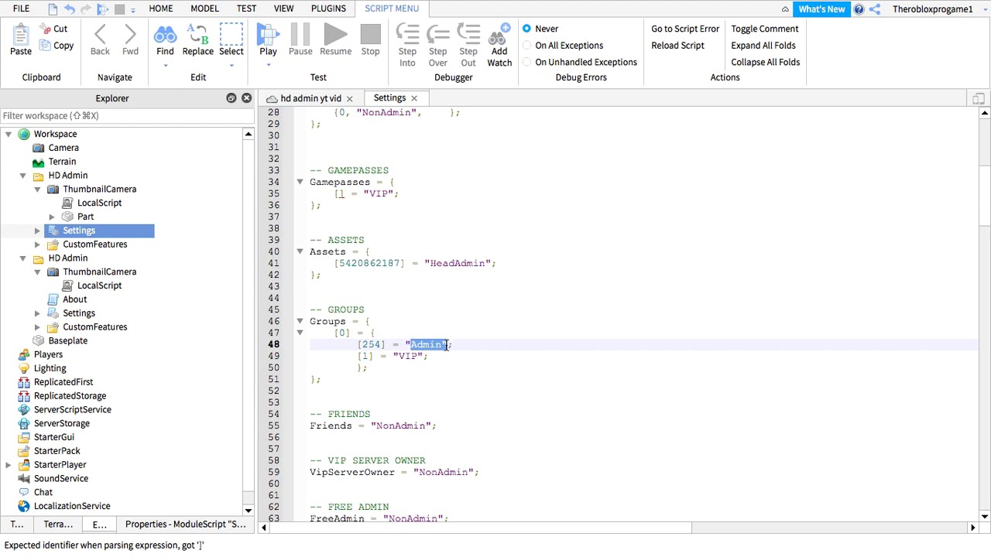
Replace NonAdmin with HeadAdmin as the Friends rank value in the Settings script.
{"action": "left_click", "coordinate": [435, 356]}
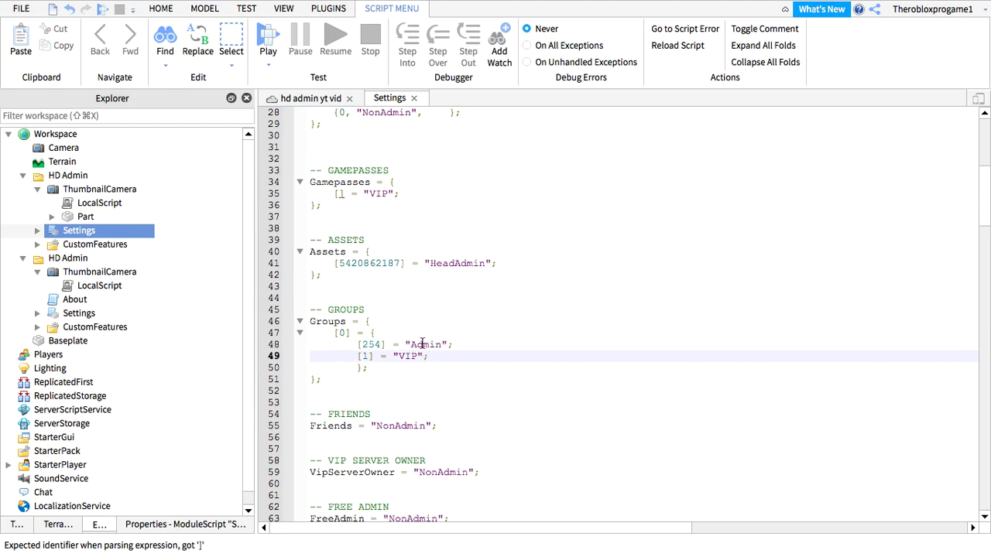
{"action": "left_click_drag", "start_coordinate": [410, 345], "coordinate": [447, 353]}
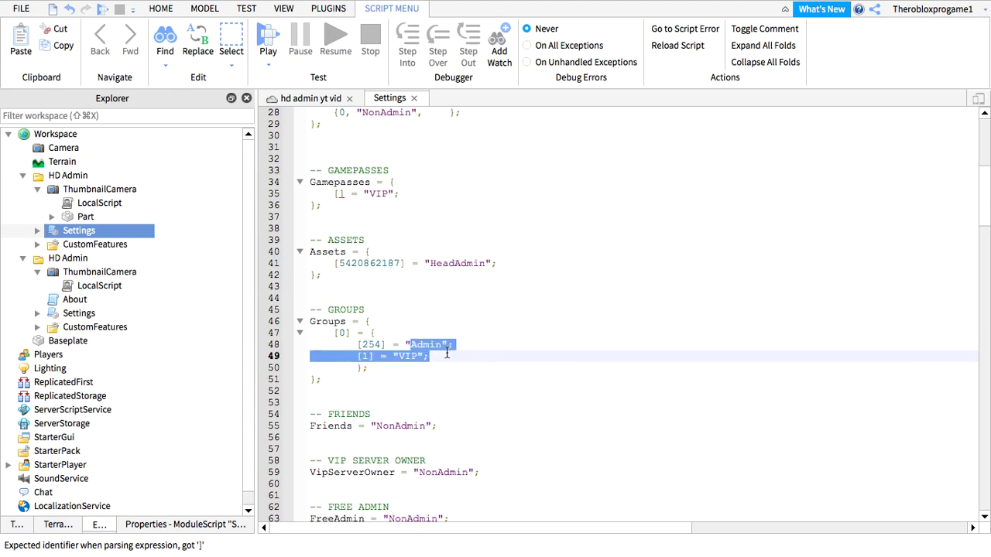
{"action": "left_click", "coordinate": [421, 391]}
{"action": "scroll", "coordinate": [444, 390], "scroll_direction": "down", "scroll_amount": 4}
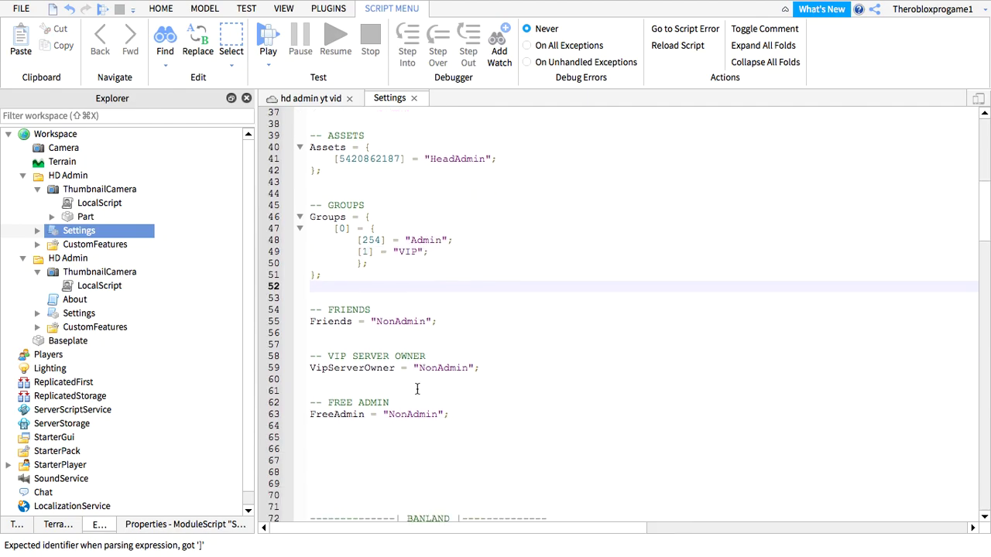
{"action": "scroll", "coordinate": [417, 364], "scroll_direction": "up", "scroll_amount": 3}
{"action": "scroll", "coordinate": [409, 350], "scroll_direction": "down", "scroll_amount": 2}
{"action": "double_click", "coordinate": [393, 322]}
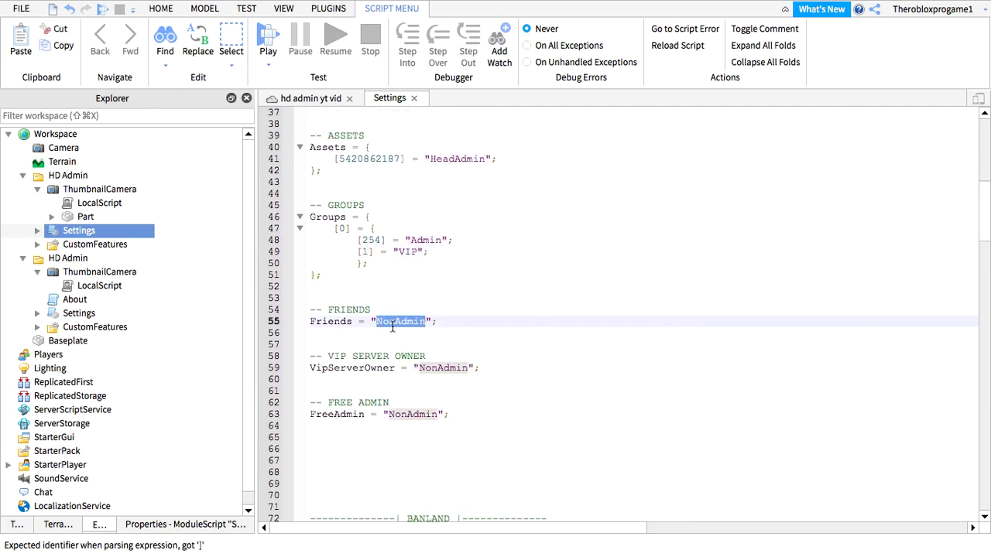
{"action": "key", "text": "BackSpace"}
{"action": "type", "text": "hea"}
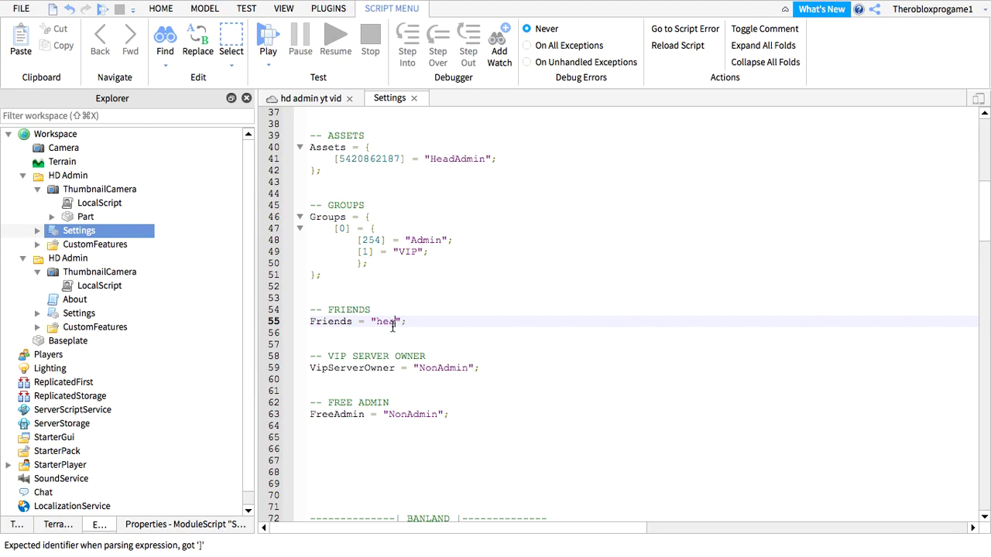
{"action": "type", "text": "d"}
{"action": "key", "text": "BackSpace"}
{"action": "key", "text": "BackSpace"}
{"action": "key", "text": "BackSpace"}
{"action": "key", "text": "BackSpace"}
{"action": "key", "text": "BackSpace"}
{"action": "type", "text": "Hea"}
{"action": "type", "text": "dAdmin"}
Set VipServerOwner to HeadAdmin and FreeAdmin to Admin.
{"action": "double_click", "coordinate": [440, 370]}
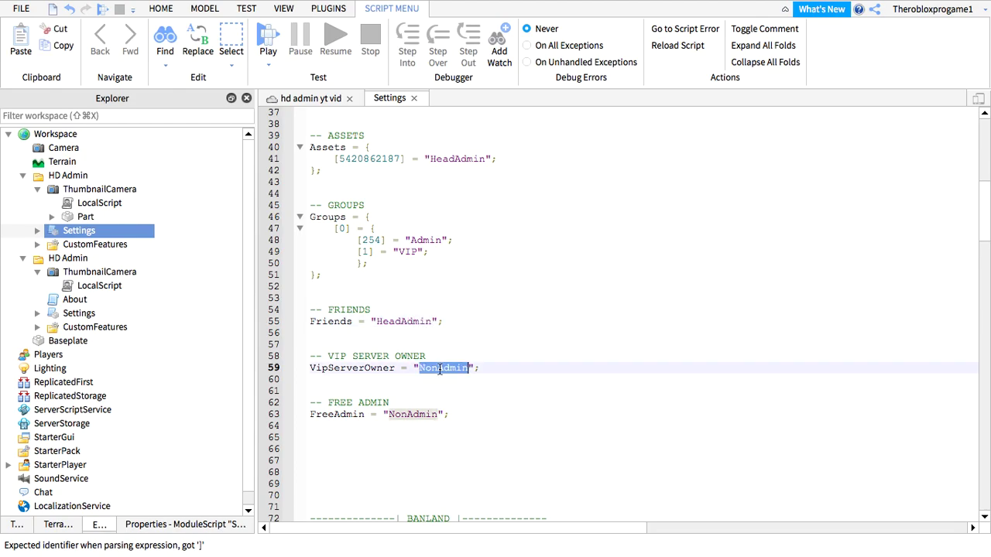
{"action": "type", "text": "He"}
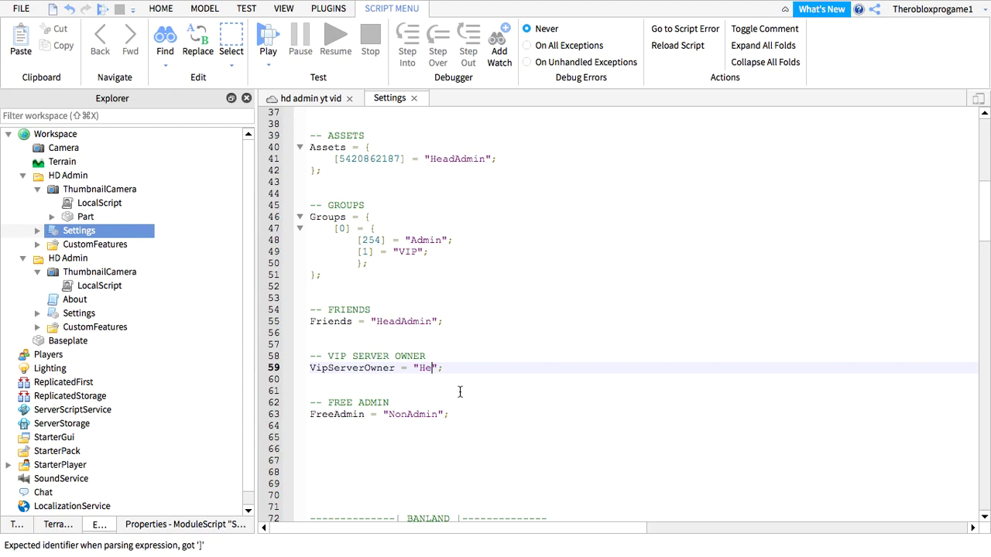
{"action": "type", "text": "adAdmin"}
{"action": "double_click", "coordinate": [418, 416]}
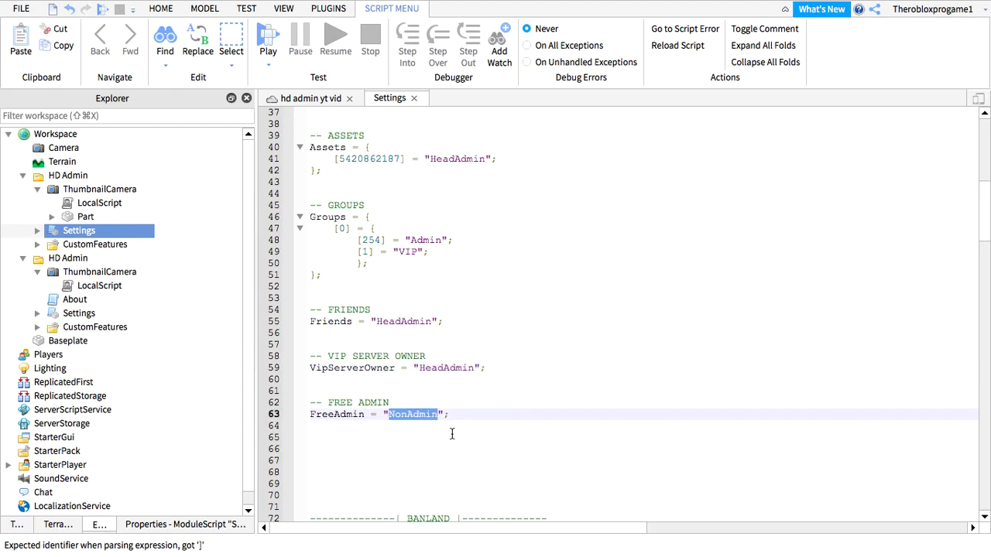
{"action": "key", "text": "BackSpace"}
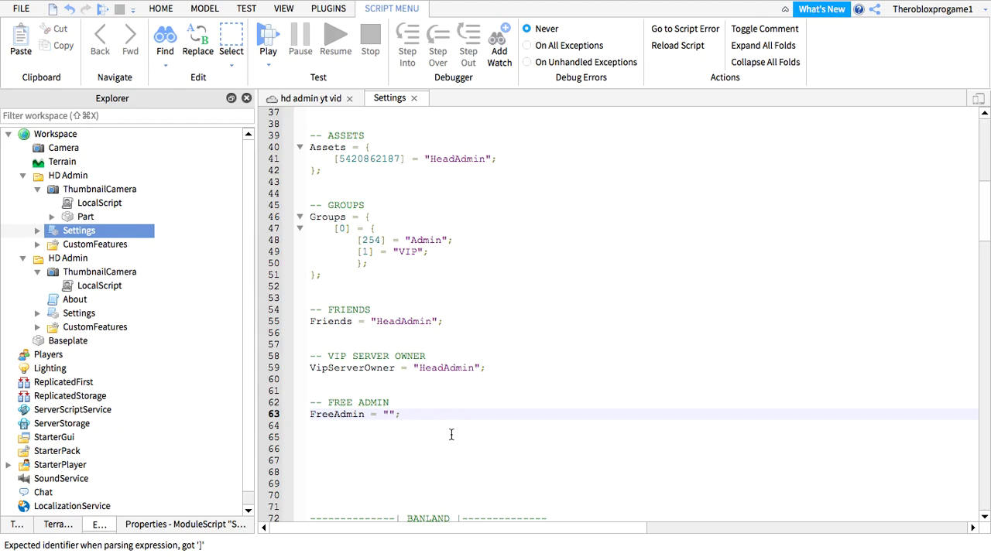
{"action": "type", "text": "NO"}
{"action": "key", "text": "BackSpace"}
{"action": "key", "text": "BackSpace"}
{"action": "type", "text": "Admin"}
Select parts of the edited FreeAdmin line to check its Admin value.
{"action": "left_click", "coordinate": [447, 464]}
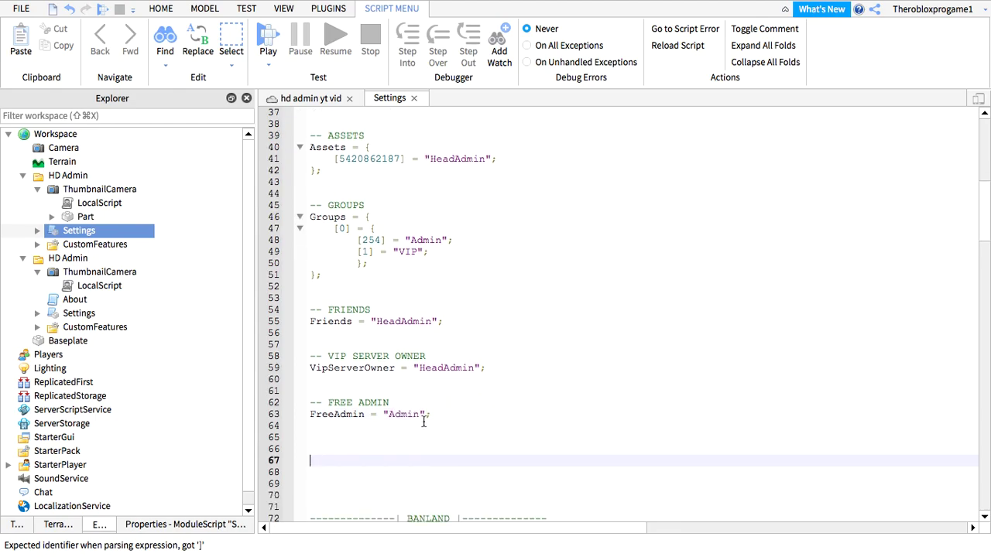
{"action": "double_click", "coordinate": [341, 414]}
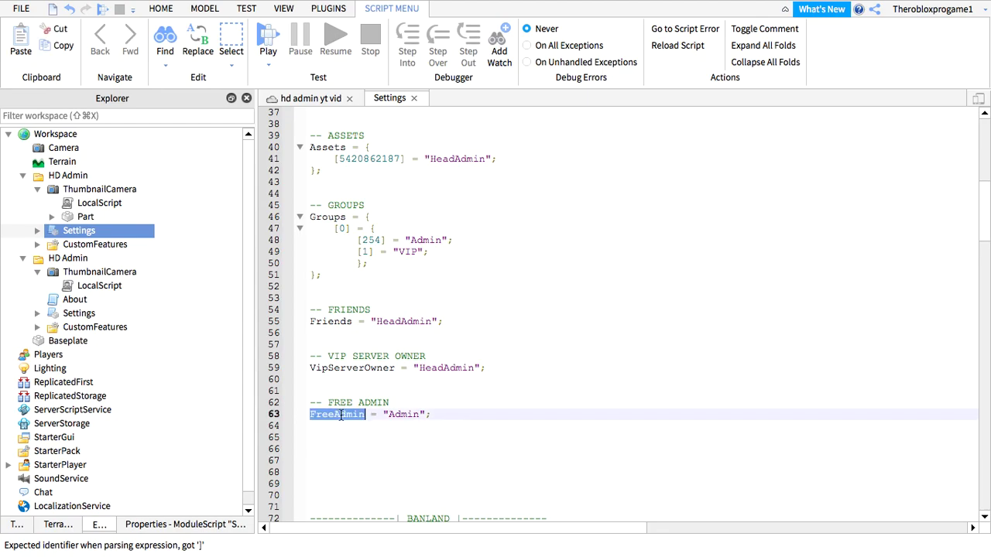
{"action": "left_click", "coordinate": [340, 414]}
{"action": "double_click", "coordinate": [386, 414]}
{"action": "left_click", "coordinate": [387, 414]}
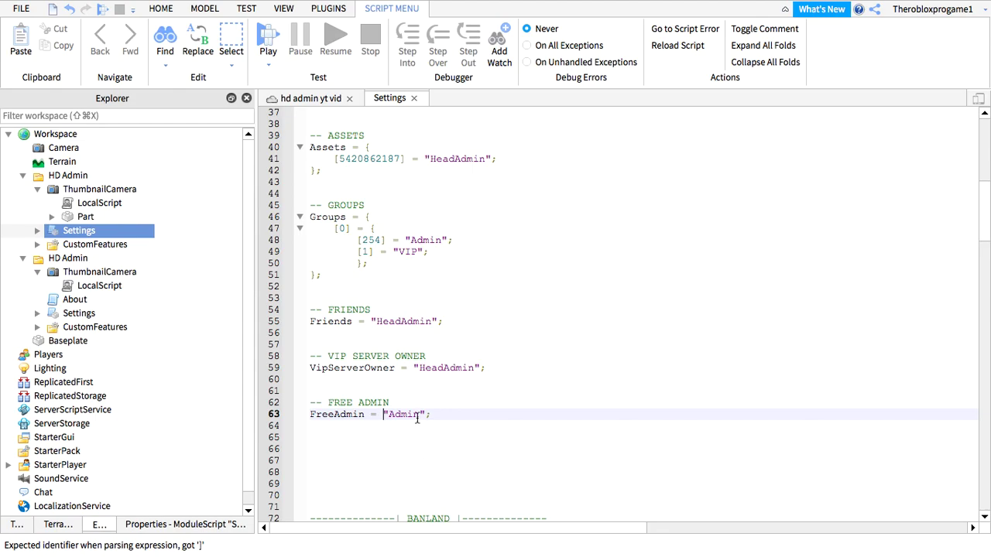
{"action": "double_click", "coordinate": [405, 414]}
{"action": "left_click", "coordinate": [405, 414]}
{"action": "left_click", "coordinate": [459, 405]}
{"action": "mouse_move", "coordinate": [460, 405]}
{"action": "left_mouse_down"}
{"action": "mouse_move", "coordinate": [431, 416]}
{"action": "mouse_move", "coordinate": [310, 414]}
{"action": "left_mouse_up"}
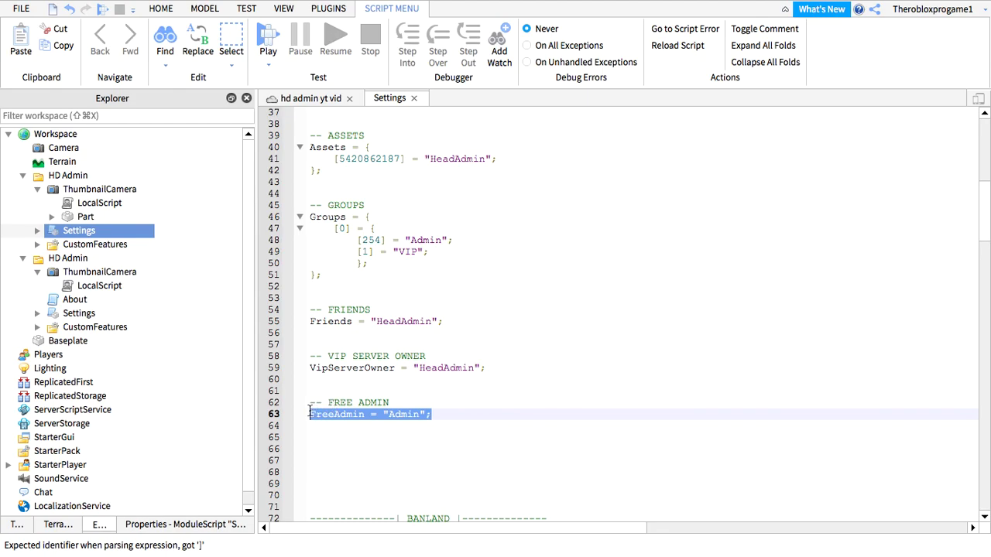
{"action": "left_click", "coordinate": [456, 416]}
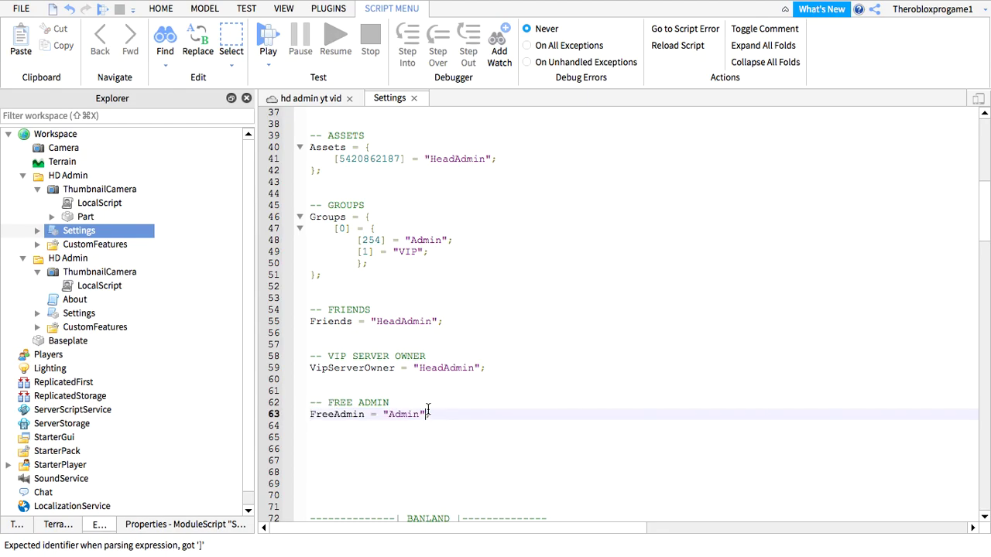
{"action": "left_click_drag", "start_coordinate": [432, 414], "coordinate": [328, 414]}
{"action": "left_click", "coordinate": [285, 417]}
{"action": "left_click", "coordinate": [415, 441]}
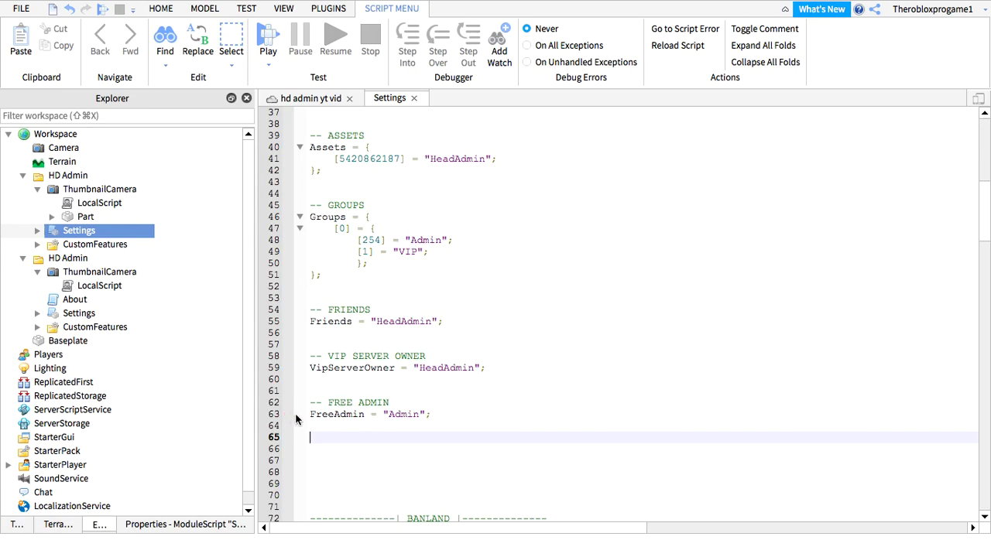
{"action": "scroll", "coordinate": [393, 443], "scroll_direction": "down", "scroll_amount": 2}
{"action": "scroll", "coordinate": [395, 449], "scroll_direction": "down", "scroll_amount": 3}
{"action": "scroll", "coordinate": [399, 444], "scroll_direction": "down", "scroll_amount": 2}
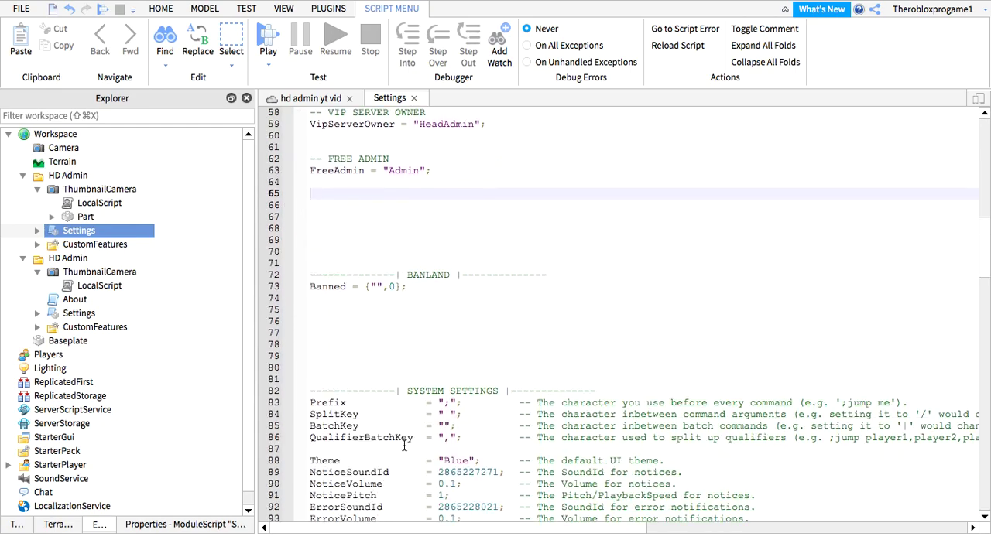
{"action": "scroll", "coordinate": [400, 444], "scroll_direction": "down", "scroll_amount": 1}
{"action": "left_click", "coordinate": [375, 252]}
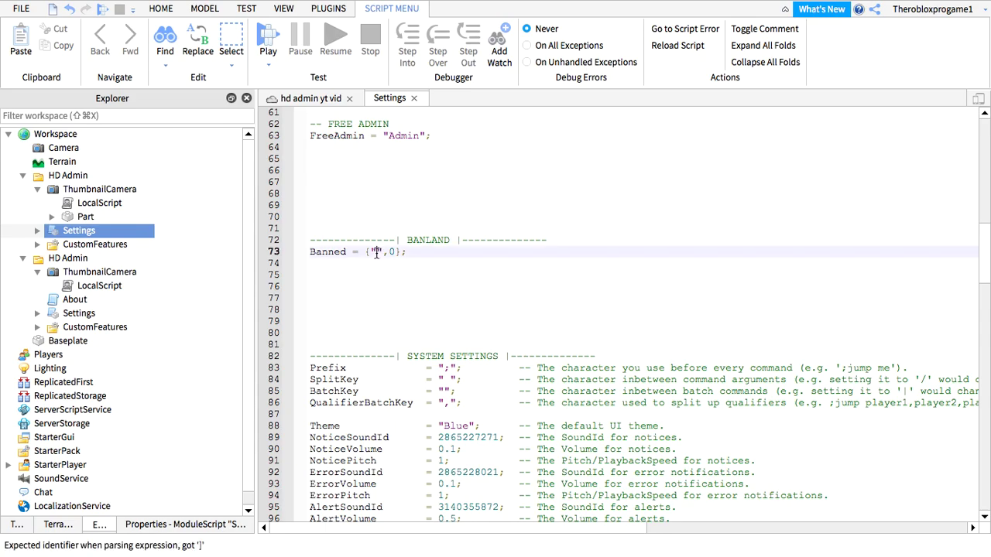
{"action": "left_click", "coordinate": [417, 226]}
{"action": "left_click", "coordinate": [374, 252]}
{"action": "left_click", "coordinate": [424, 160]}
{"action": "scroll", "coordinate": [424, 296], "scroll_direction": "down", "scroll_amount": 2}
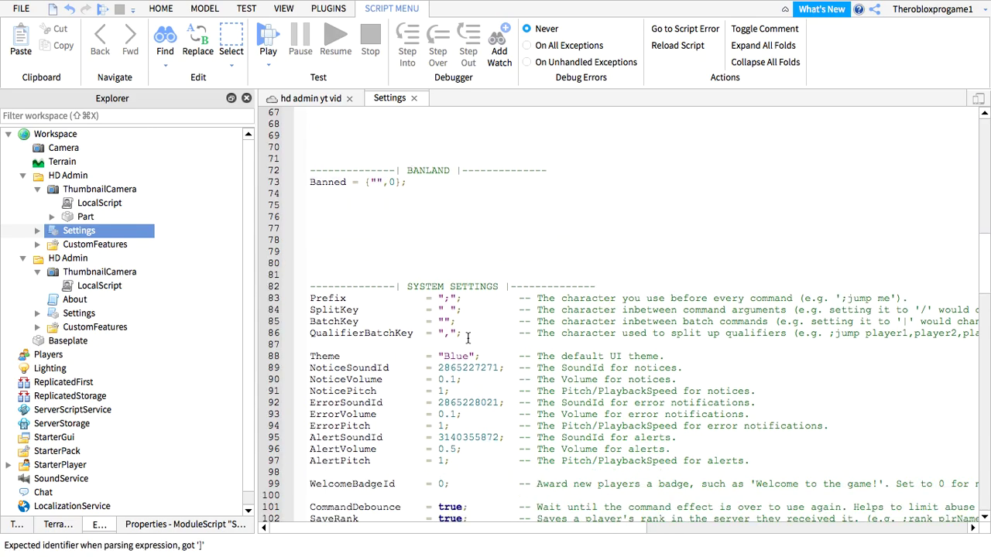
{"action": "scroll", "coordinate": [434, 310], "scroll_direction": "down", "scroll_amount": 2}
{"action": "scroll", "coordinate": [457, 333], "scroll_direction": "down", "scroll_amount": 3}
{"action": "scroll", "coordinate": [478, 350], "scroll_direction": "down", "scroll_amount": 3}
{"action": "scroll", "coordinate": [478, 352], "scroll_direction": "down", "scroll_amount": 1}
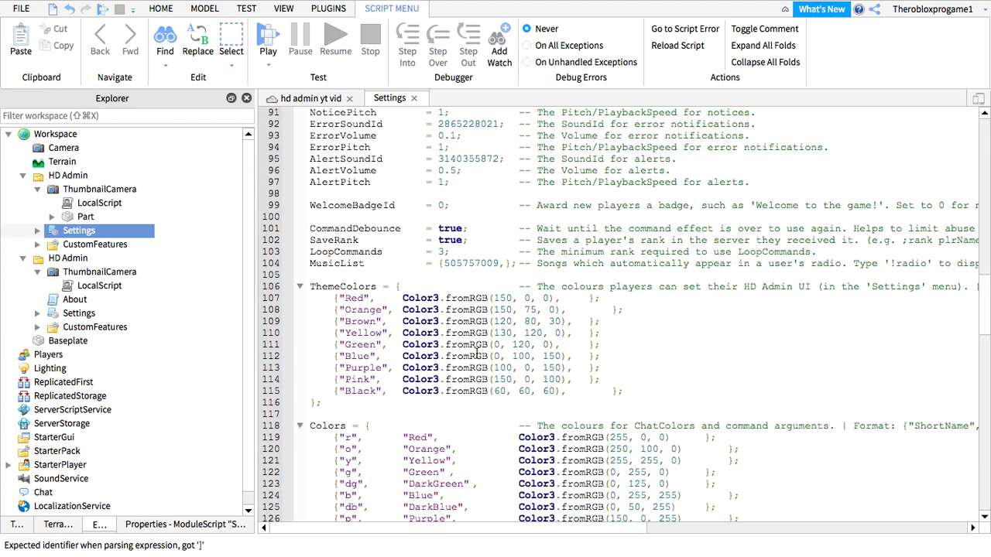
{"action": "scroll", "coordinate": [427, 339], "scroll_direction": "down", "scroll_amount": 3}
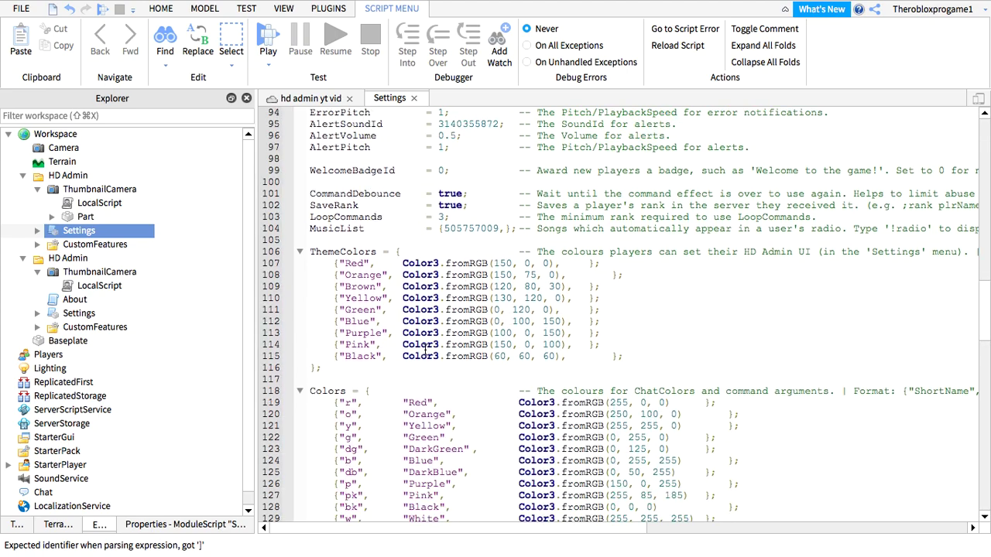
{"action": "scroll", "coordinate": [428, 342], "scroll_direction": "down", "scroll_amount": 1}
{"action": "scroll", "coordinate": [430, 345], "scroll_direction": "down", "scroll_amount": 1}
{"action": "scroll", "coordinate": [432, 350], "scroll_direction": "down", "scroll_amount": 2}
{"action": "scroll", "coordinate": [431, 349], "scroll_direction": "down", "scroll_amount": 2}
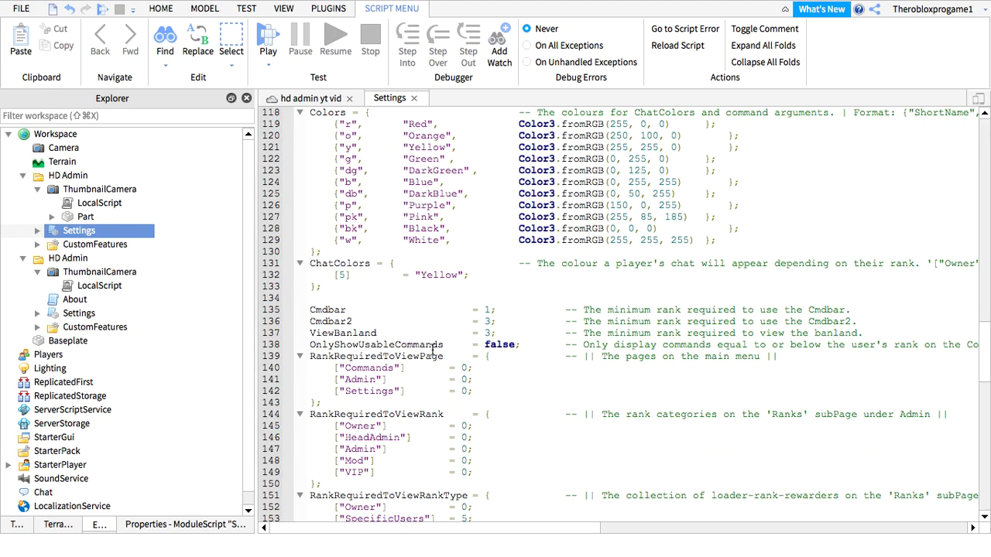
{"action": "scroll", "coordinate": [432, 350], "scroll_direction": "down", "scroll_amount": 2}
{"action": "scroll", "coordinate": [431, 351], "scroll_direction": "down", "scroll_amount": 1}
{"action": "scroll", "coordinate": [432, 351], "scroll_direction": "down", "scroll_amount": 2}
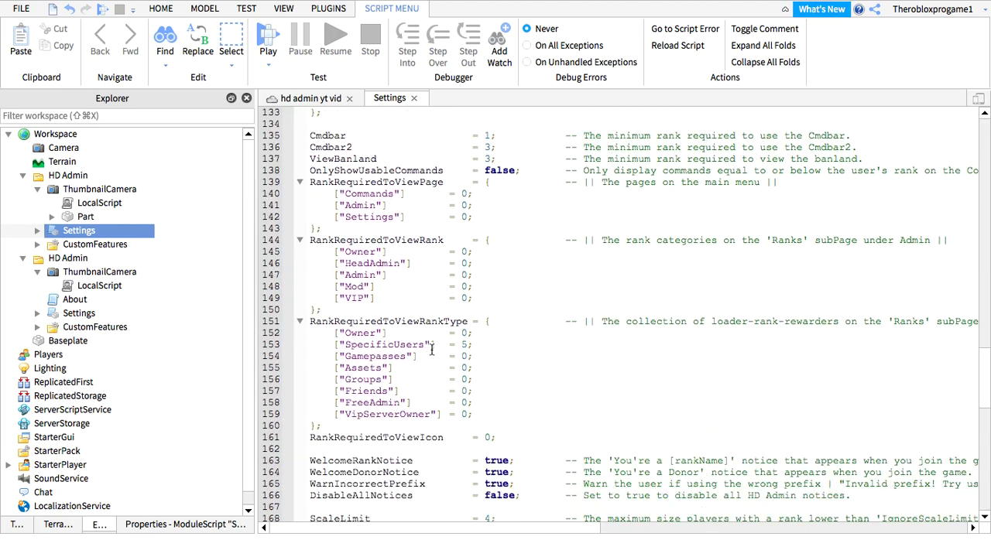
{"action": "scroll", "coordinate": [432, 351], "scroll_direction": "down", "scroll_amount": 2}
{"action": "scroll", "coordinate": [431, 352], "scroll_direction": "down", "scroll_amount": 2}
{"action": "scroll", "coordinate": [431, 352], "scroll_direction": "up", "scroll_amount": 5}
{"action": "scroll", "coordinate": [432, 350], "scroll_direction": "up", "scroll_amount": 5}
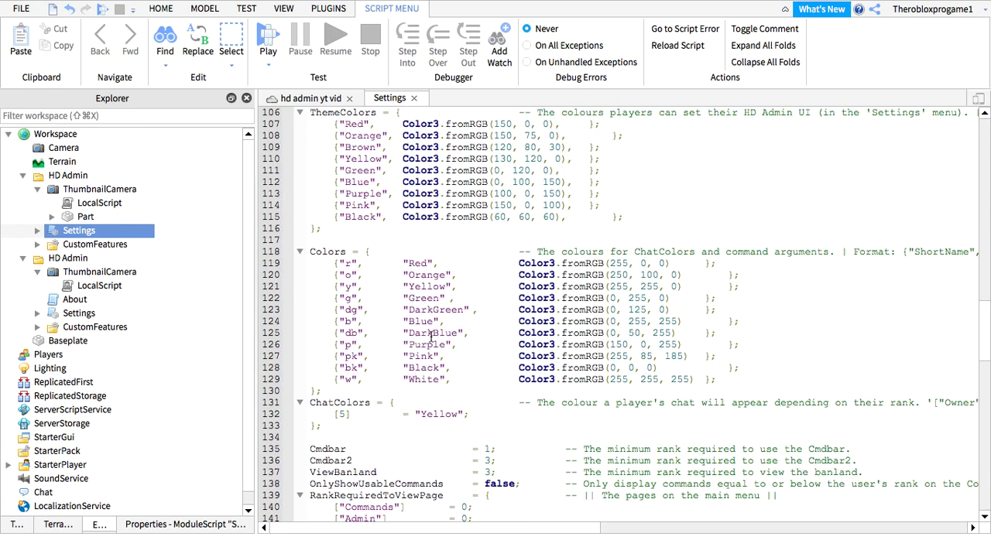
{"action": "scroll", "coordinate": [434, 348], "scroll_direction": "up", "scroll_amount": 7}
{"action": "scroll", "coordinate": [437, 346], "scroll_direction": "up", "scroll_amount": 10}
{"action": "scroll", "coordinate": [437, 346], "scroll_direction": "up", "scroll_amount": 10}
{"action": "scroll", "coordinate": [435, 348], "scroll_direction": "down", "scroll_amount": 5}
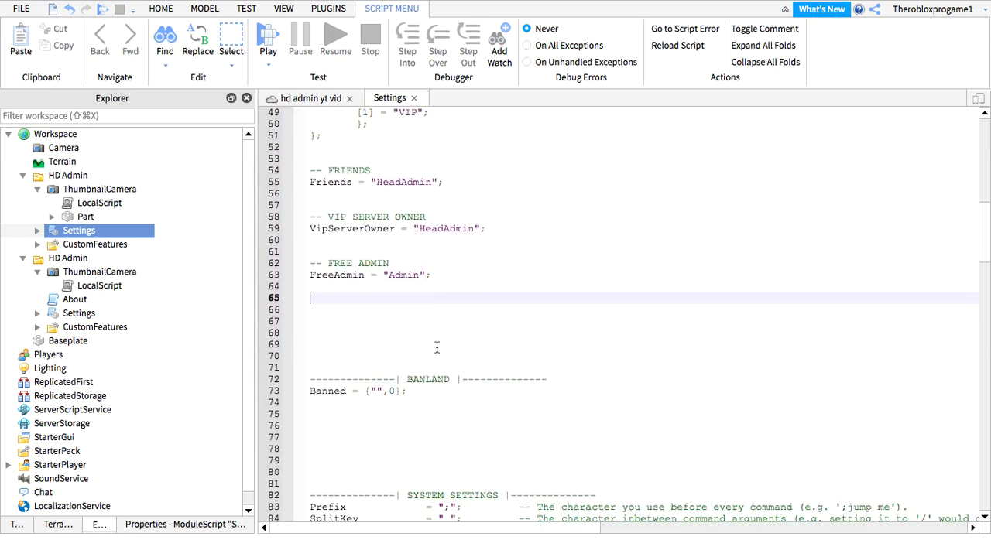
{"action": "scroll", "coordinate": [436, 347], "scroll_direction": "up", "scroll_amount": 3}
{"action": "scroll", "coordinate": [436, 349], "scroll_direction": "up", "scroll_amount": 4}
{"action": "scroll", "coordinate": [427, 363], "scroll_direction": "up", "scroll_amount": 5}
{"action": "scroll", "coordinate": [422, 369], "scroll_direction": "up", "scroll_amount": 4}
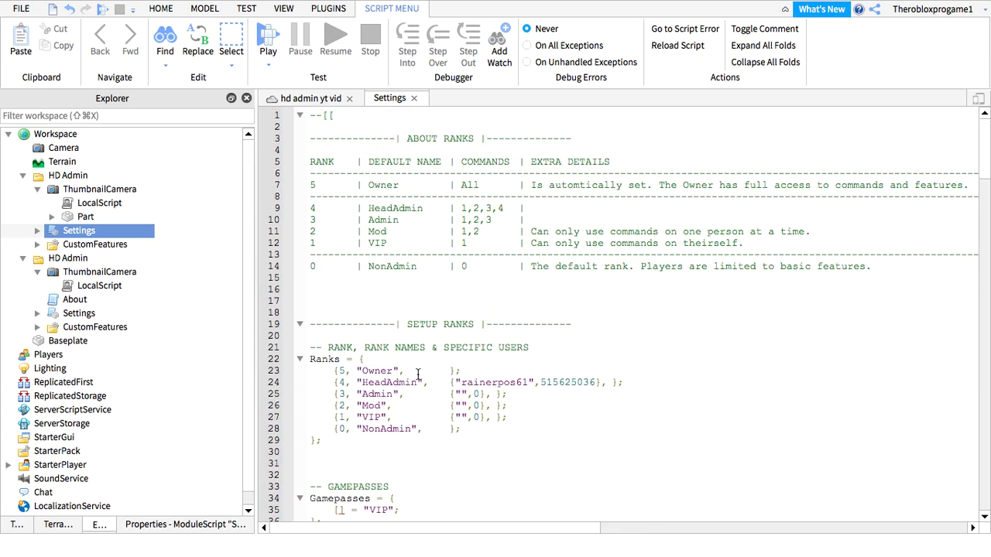
{"action": "scroll", "coordinate": [427, 232], "scroll_direction": "down", "scroll_amount": 3}
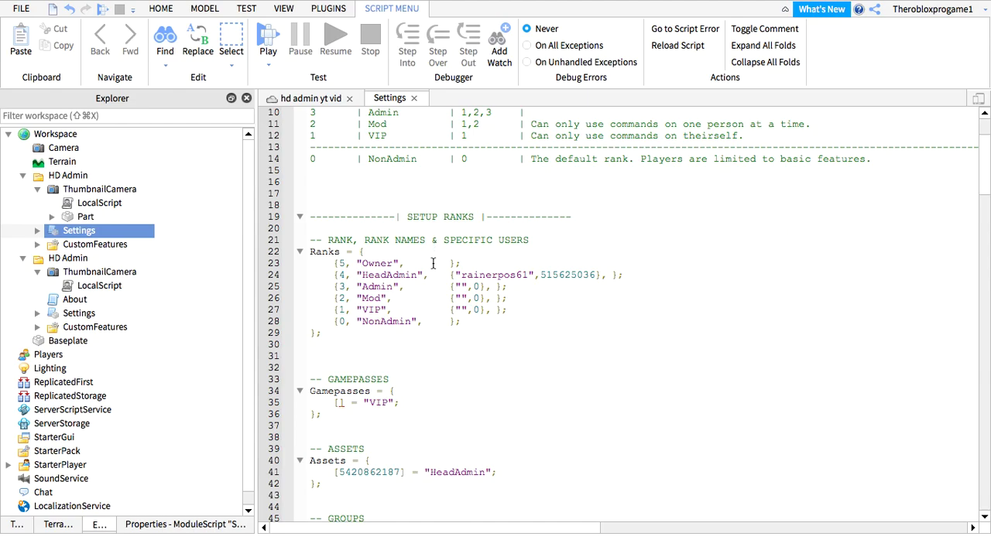
{"action": "scroll", "coordinate": [427, 275], "scroll_direction": "down", "scroll_amount": 3}
{"action": "scroll", "coordinate": [456, 284], "scroll_direction": "down", "scroll_amount": 5}
{"action": "scroll", "coordinate": [409, 265], "scroll_direction": "up", "scroll_amount": 2}
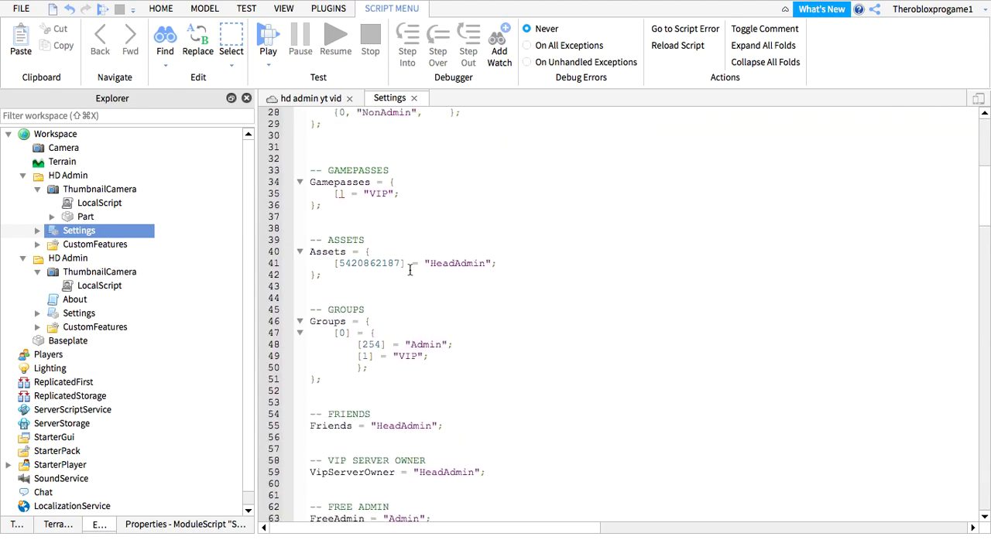
Start a playtest and chat ;cmds to open the HD Admin panel.
{"action": "left_click", "coordinate": [101, 10]}
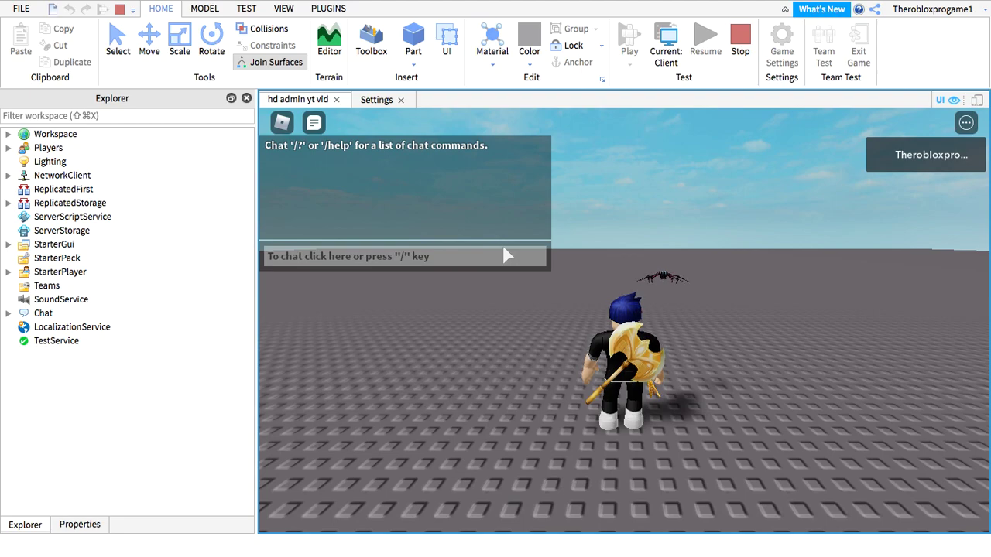
{"action": "left_click", "coordinate": [505, 263]}
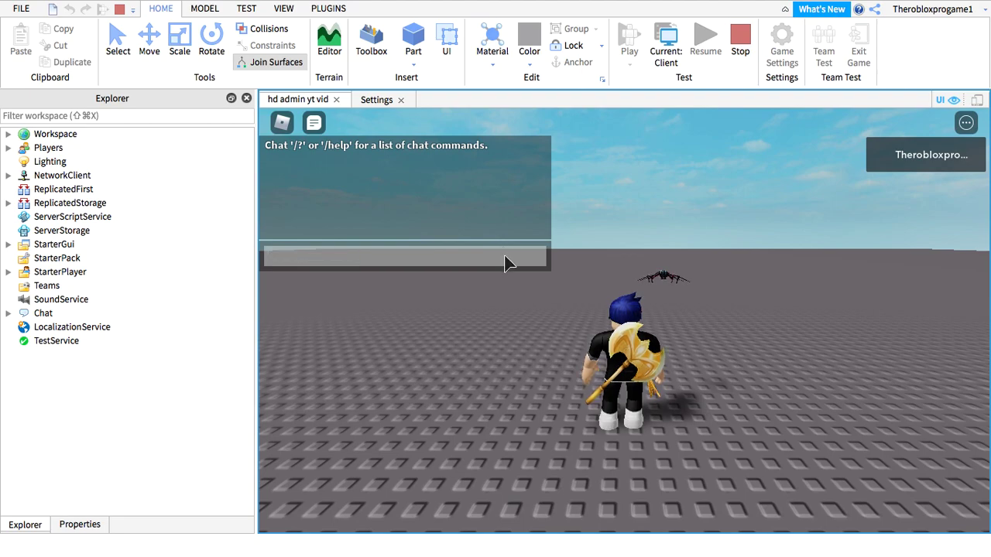
{"action": "type", "text": ";cmds"}
{"action": "key", "text": "Return"}
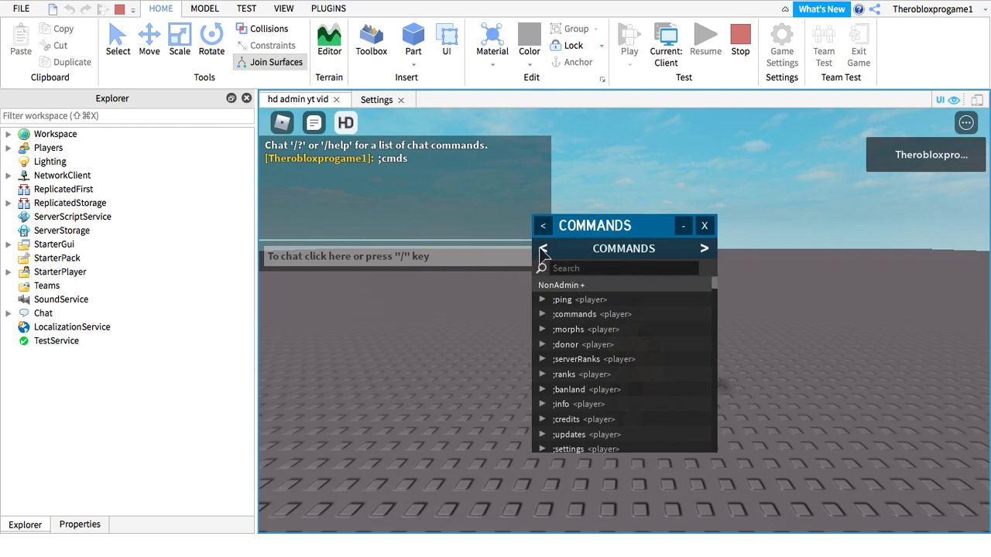
Browse the HD Admin About pages, then chat ;ranks to show the ranks page.
{"action": "left_click", "coordinate": [542, 249]}
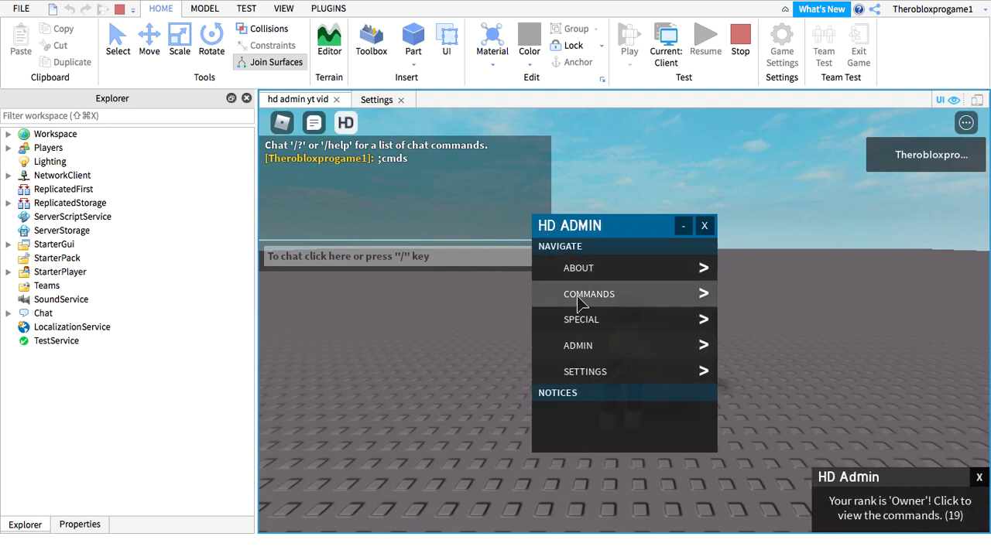
{"action": "left_click", "coordinate": [593, 271]}
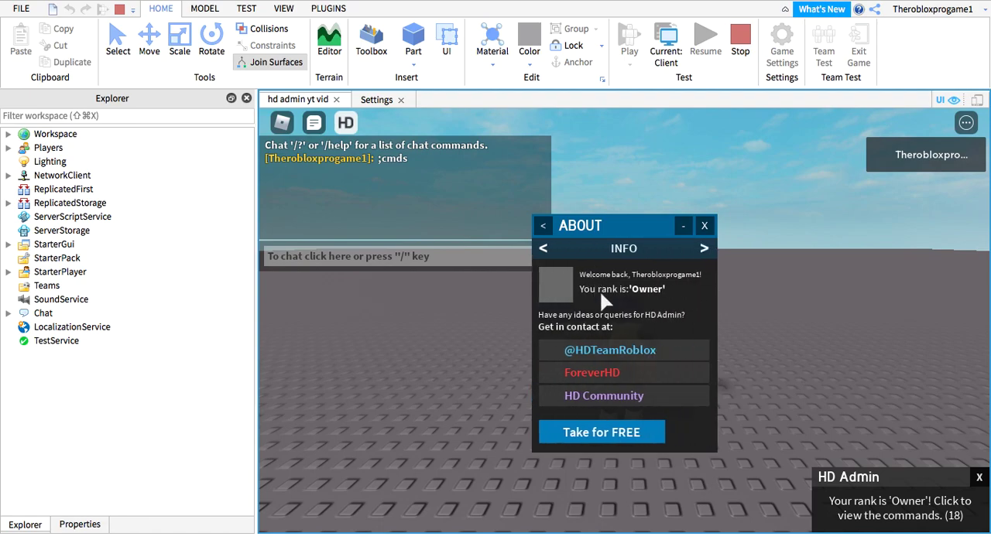
{"action": "left_click", "coordinate": [544, 250]}
{"action": "left_click", "coordinate": [543, 226]}
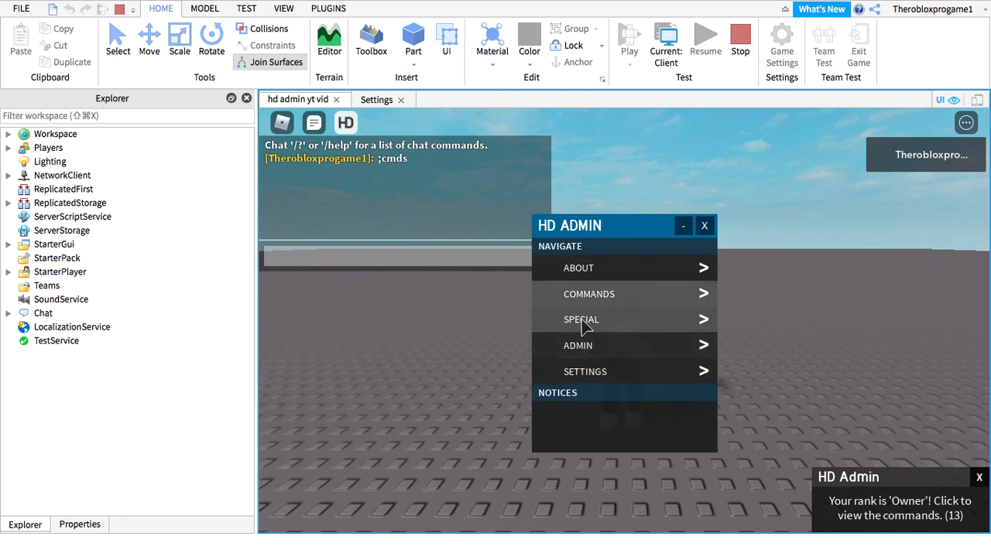
{"action": "type", "text": ";ranks"}
{"action": "key", "text": "Return"}
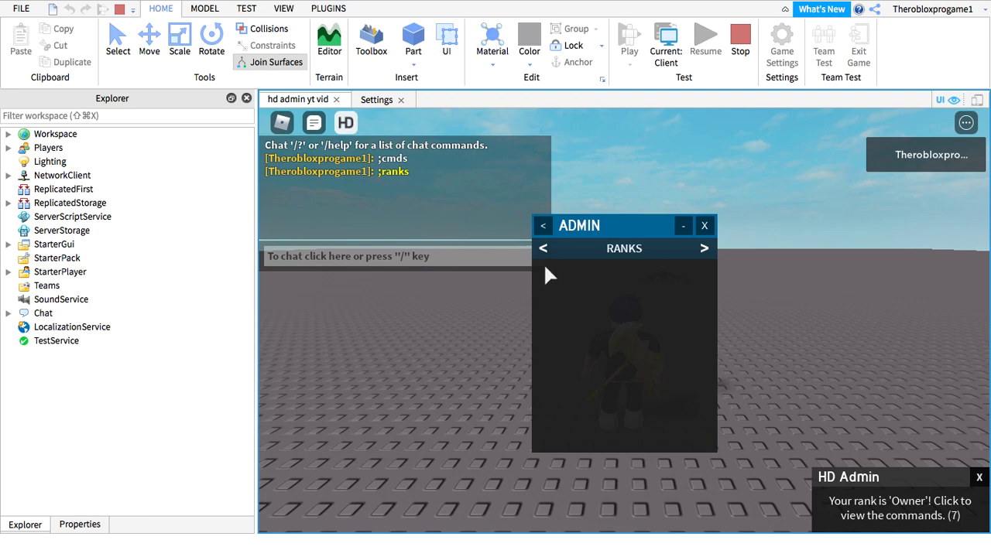
Page through the Server Ranks and Banland admin pages.
{"action": "left_click", "coordinate": [704, 249]}
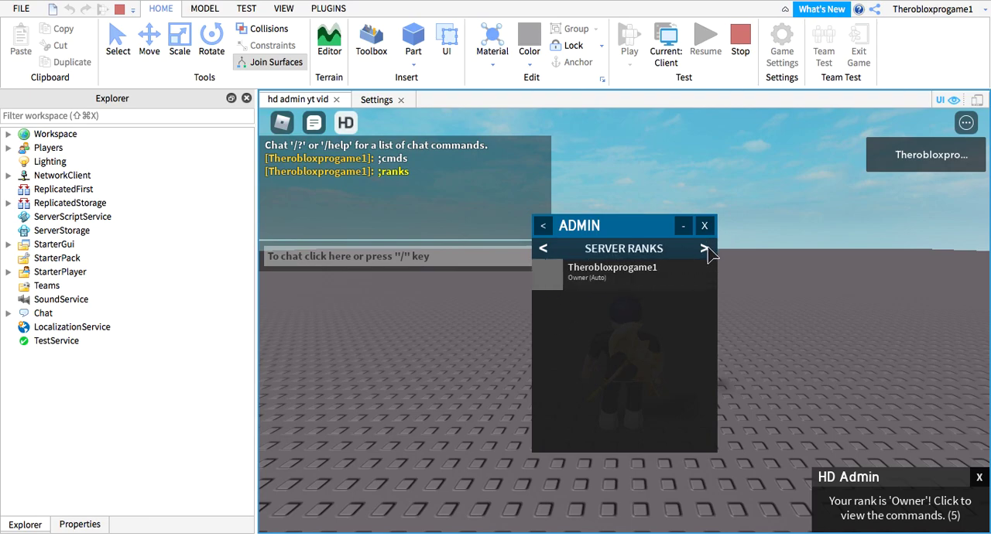
{"action": "left_click", "coordinate": [704, 248]}
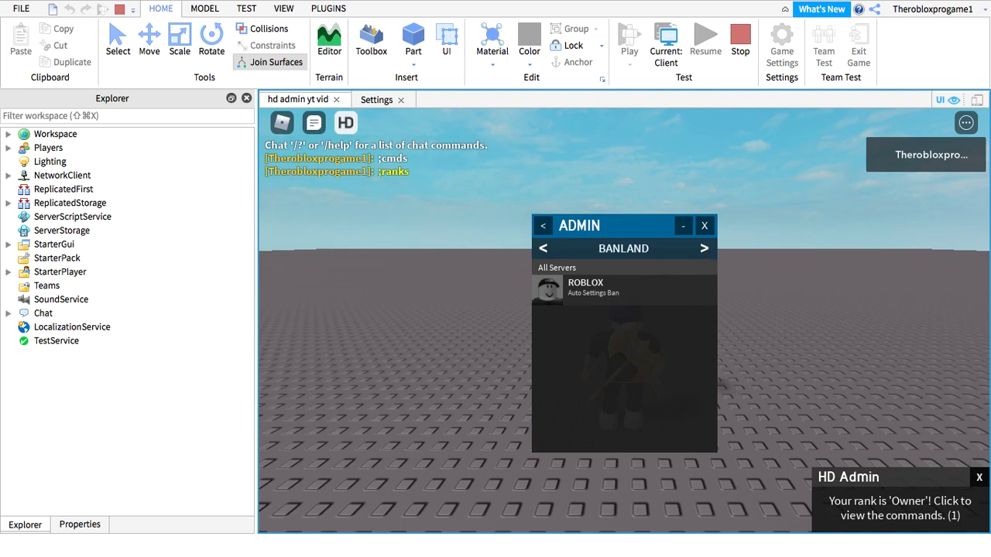
{"action": "left_click", "coordinate": [704, 249]}
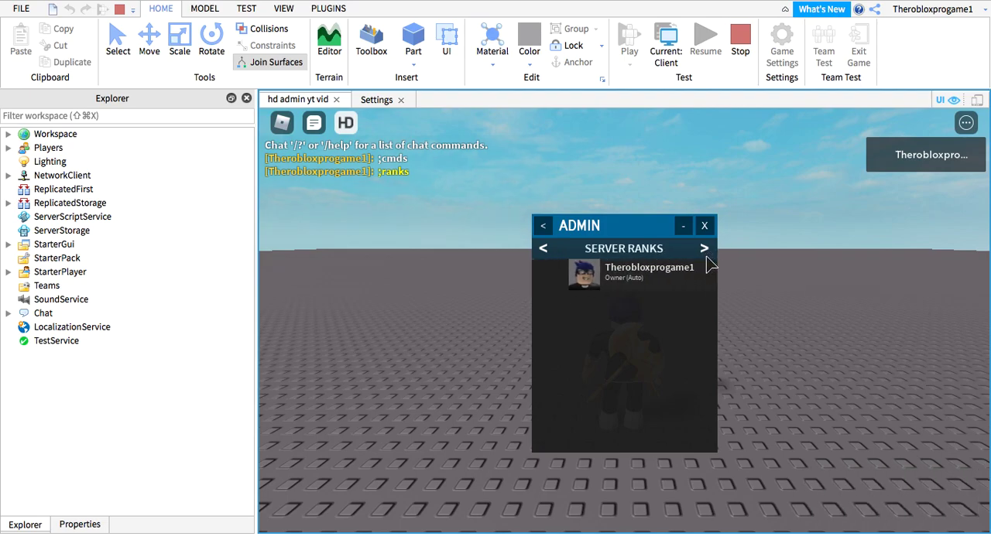
{"action": "left_click", "coordinate": [705, 256]}
{"action": "left_click", "coordinate": [705, 256]}
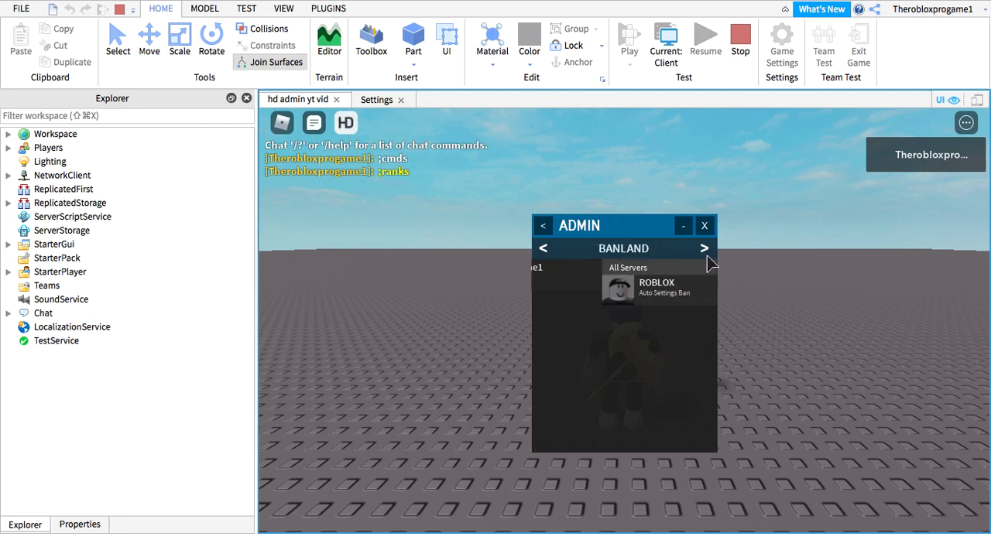
{"action": "left_click", "coordinate": [704, 255]}
{"action": "left_click", "coordinate": [543, 248]}
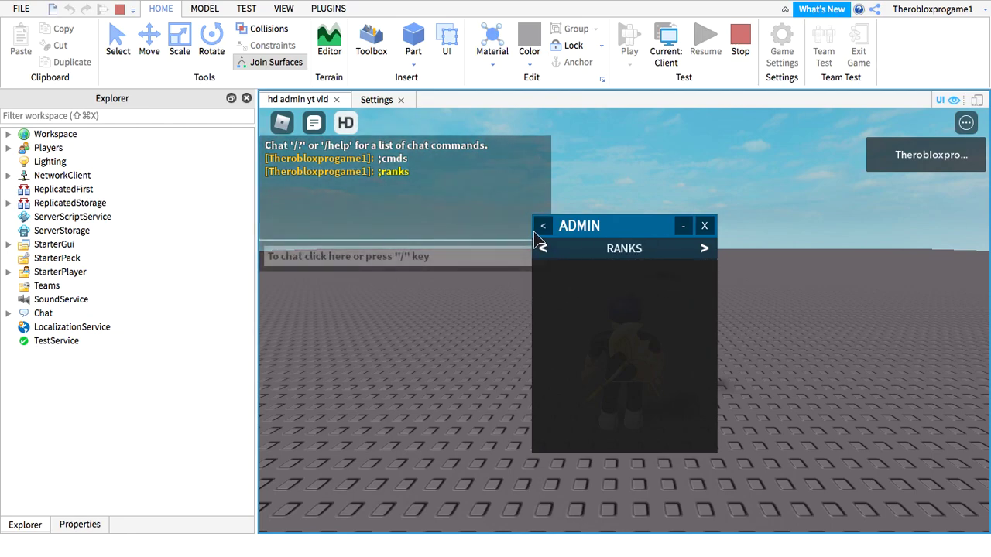
Check the Special page and the Admin ranks list, then close the panel.
{"action": "left_click", "coordinate": [545, 226]}
{"action": "left_click", "coordinate": [623, 320]}
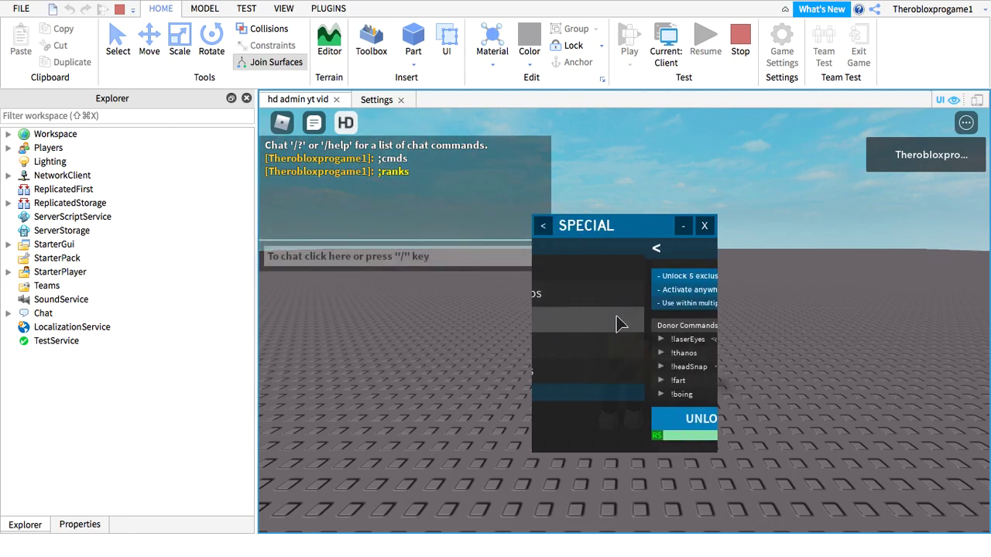
{"action": "left_click", "coordinate": [544, 228]}
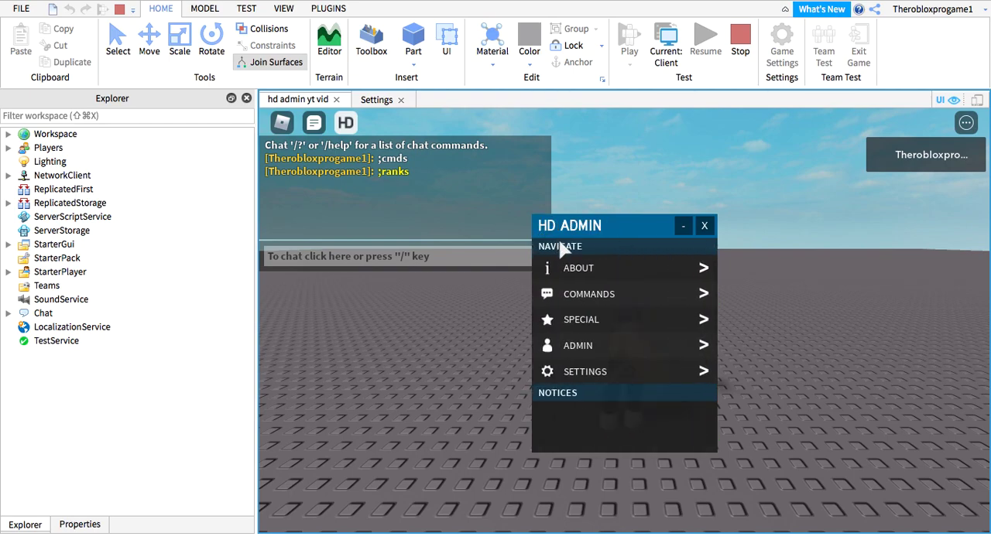
{"action": "left_click", "coordinate": [605, 341]}
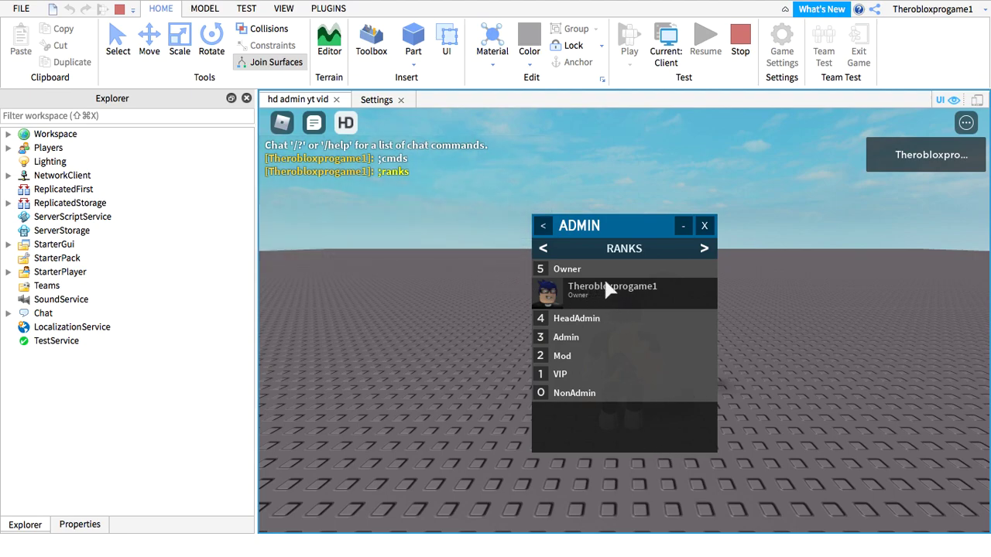
{"action": "left_click", "coordinate": [705, 227]}
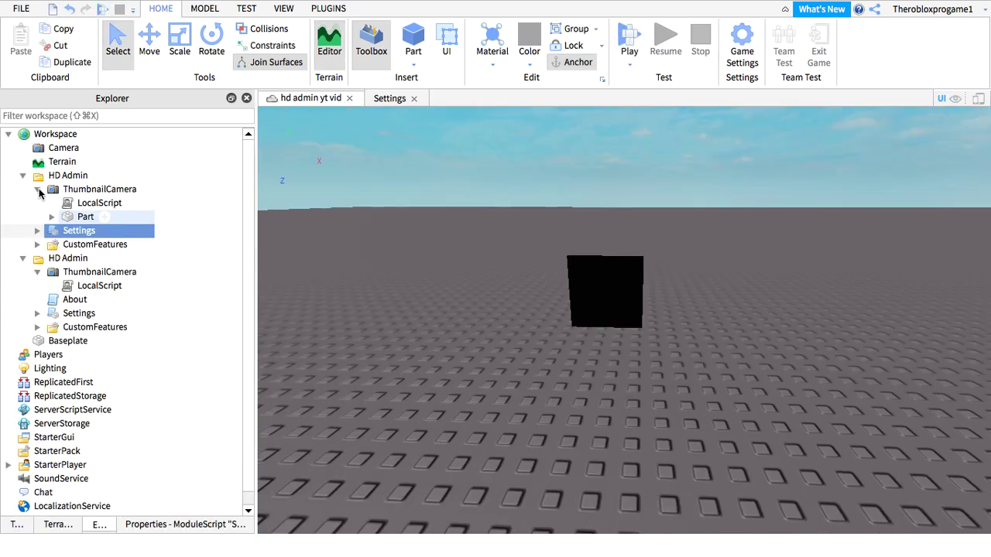
Reopen the HD Admin Settings script at its SETUP RANKS section.
{"action": "double_click", "coordinate": [62, 232]}
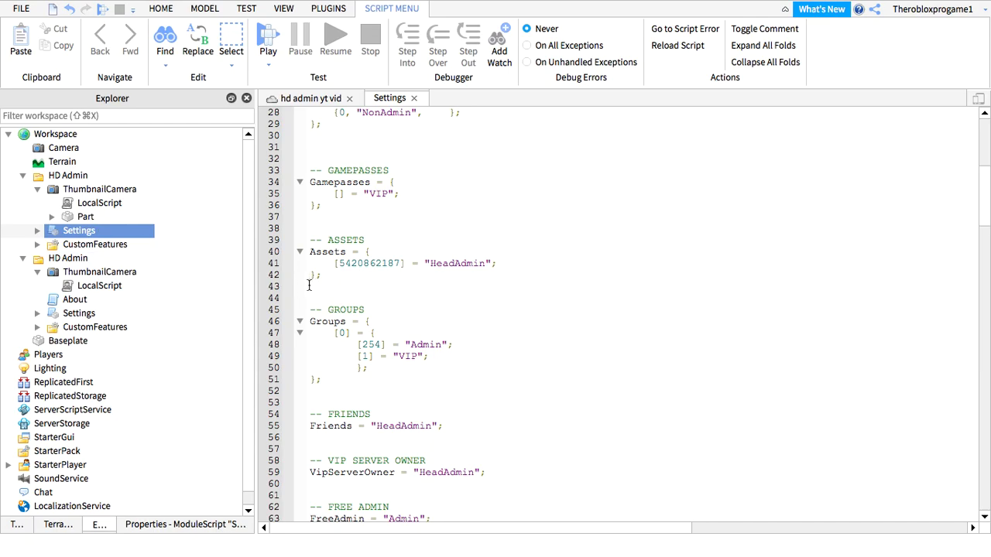
{"action": "scroll", "coordinate": [314, 280], "scroll_direction": "up", "scroll_amount": 2}
{"action": "scroll", "coordinate": [313, 280], "scroll_direction": "up", "scroll_amount": 1}
{"action": "scroll", "coordinate": [314, 280], "scroll_direction": "up", "scroll_amount": 1}
{"action": "scroll", "coordinate": [313, 280], "scroll_direction": "up", "scroll_amount": 1}
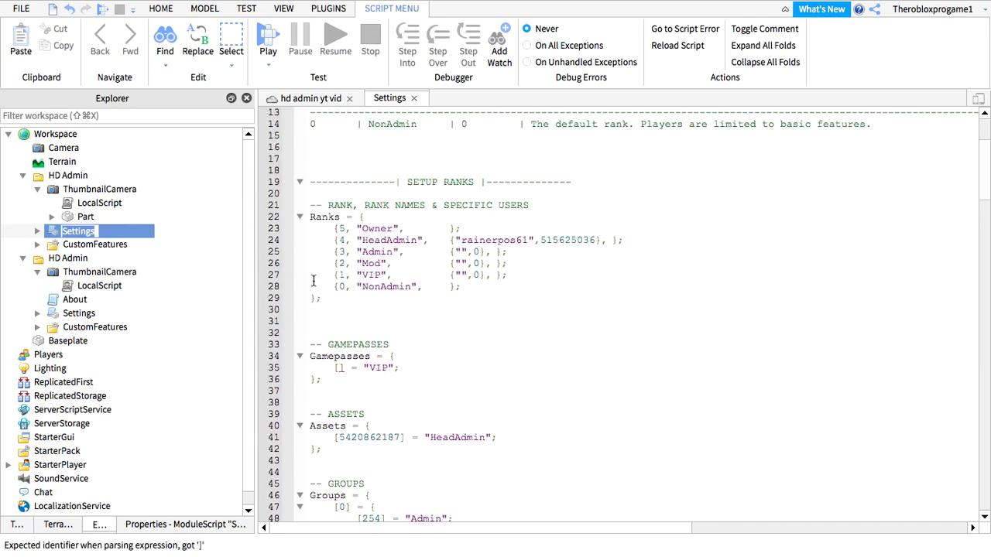
{"action": "scroll", "coordinate": [313, 280], "scroll_direction": "down", "scroll_amount": 2}
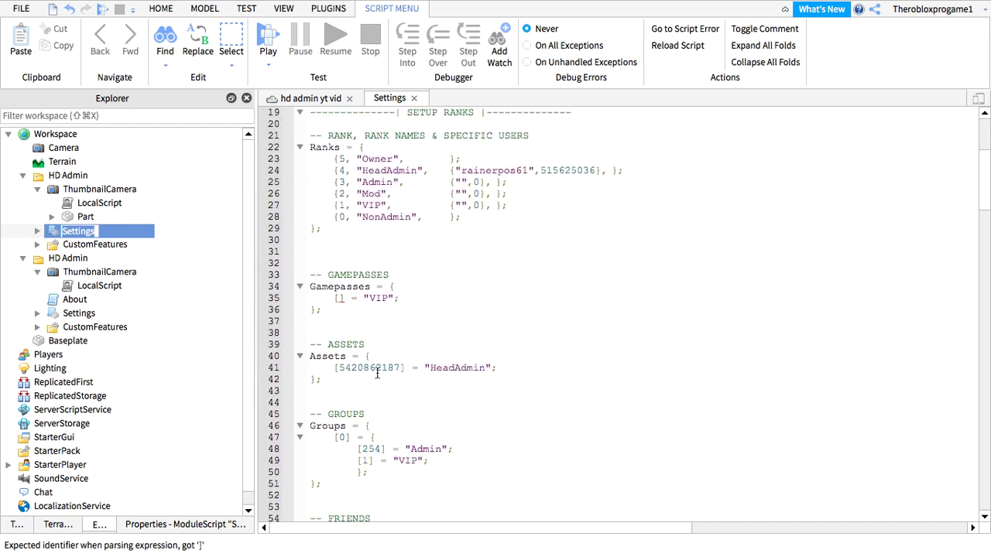
{"action": "key", "text": "super+space"}
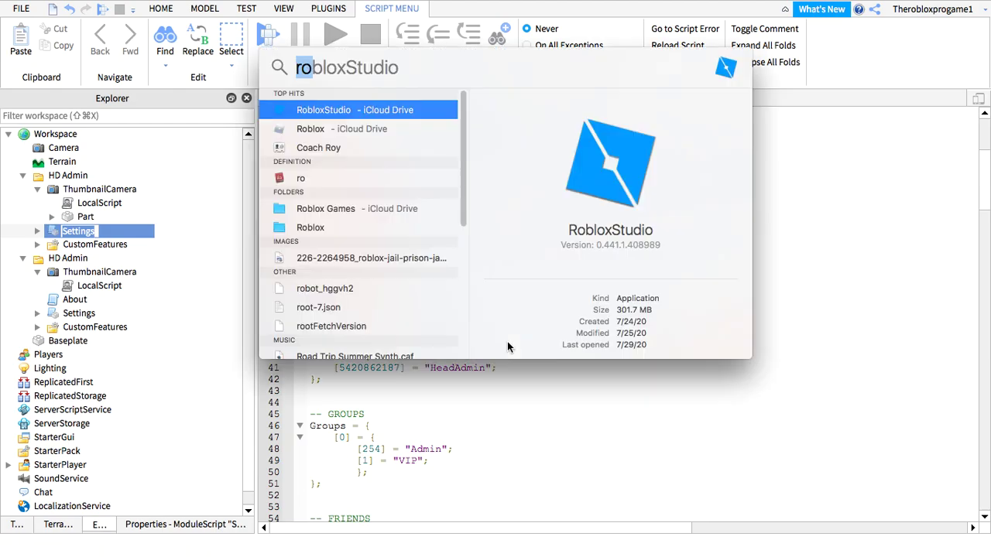
Search the Roblox website for 'jailbreak' and open the Jailbreak game page.
{"action": "type", "text": "go"}
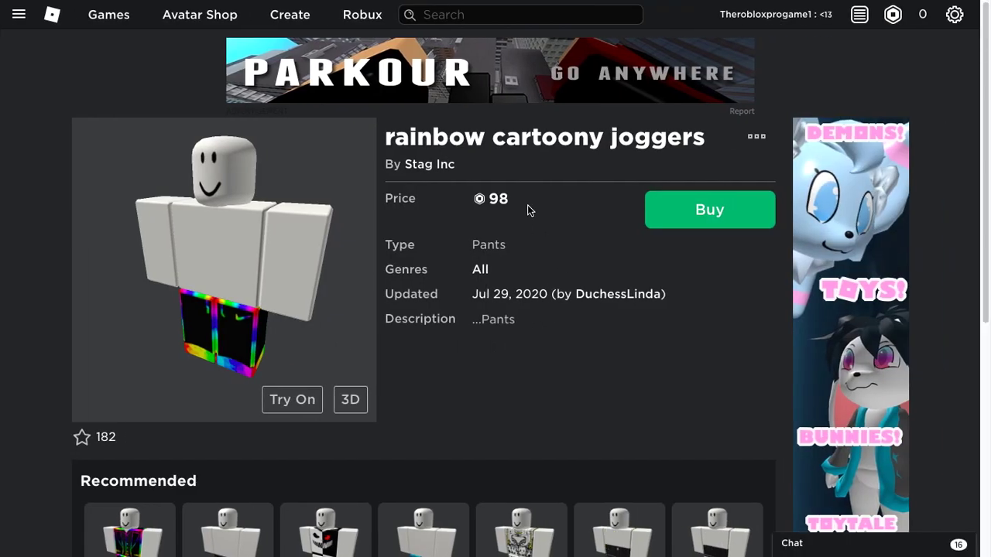
{"action": "left_click", "coordinate": [444, 13]}
{"action": "type", "text": "k"}
{"action": "key", "text": "BackSpace"}
{"action": "type", "text": "jailbreak"}
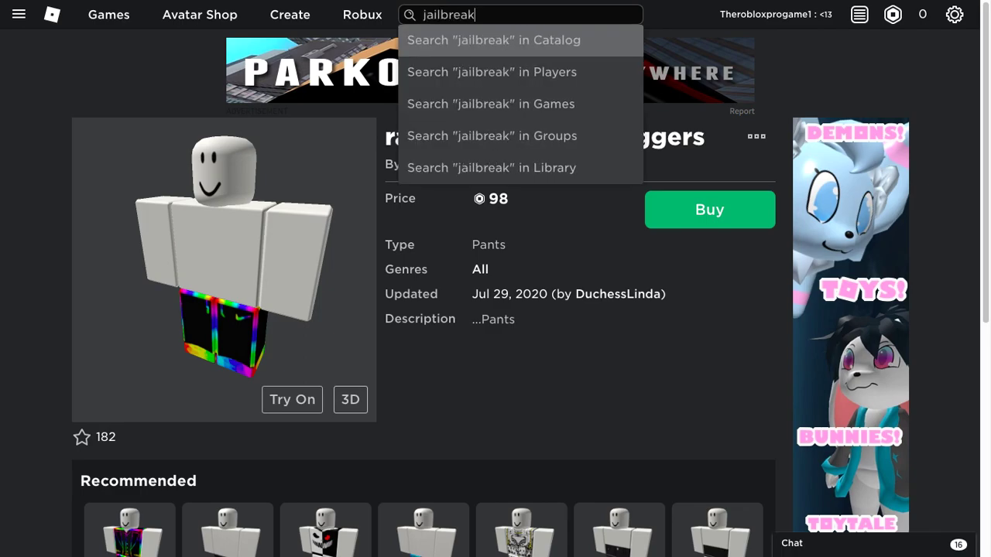
{"action": "key", "text": "Down"}
{"action": "key", "text": "Down"}
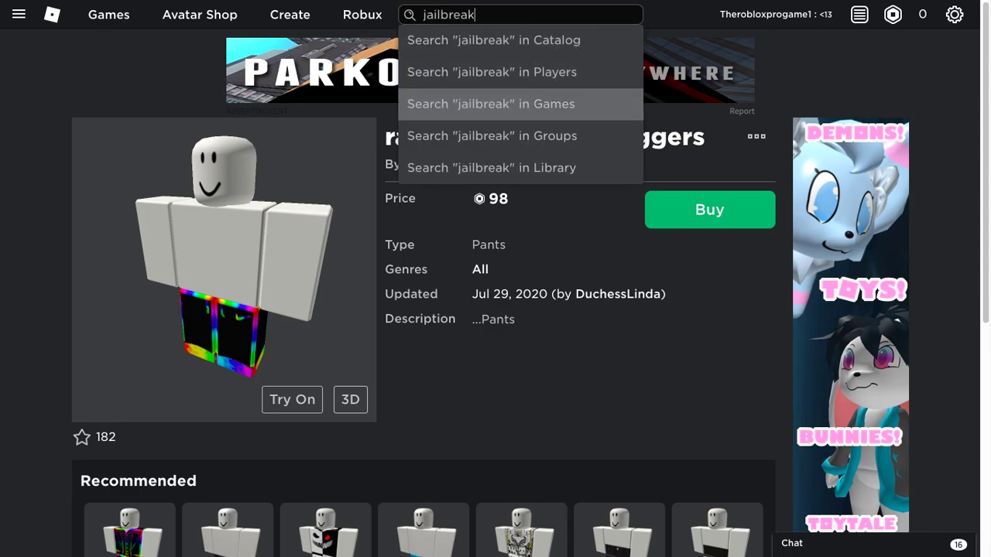
{"action": "key", "text": "Return"}
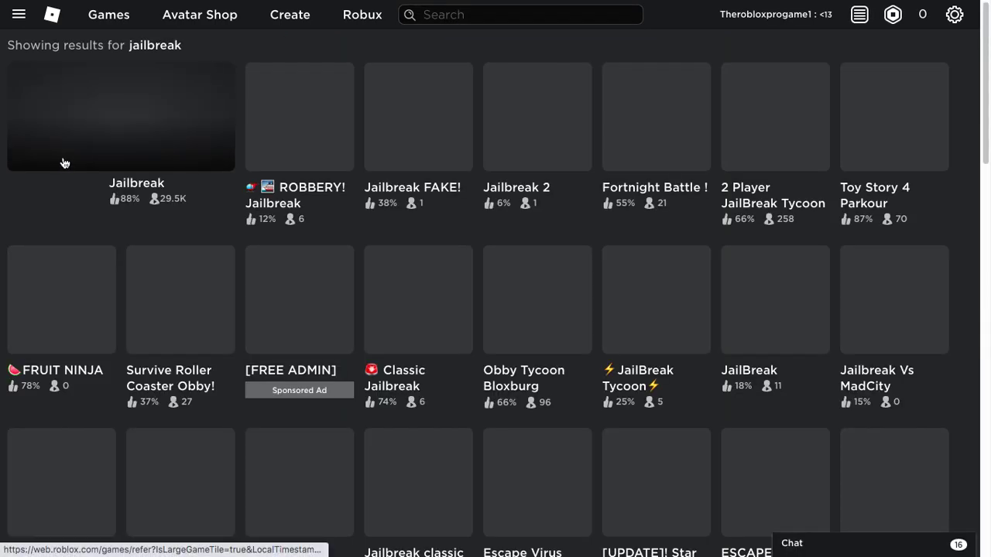
{"action": "left_click", "coordinate": [40, 162]}
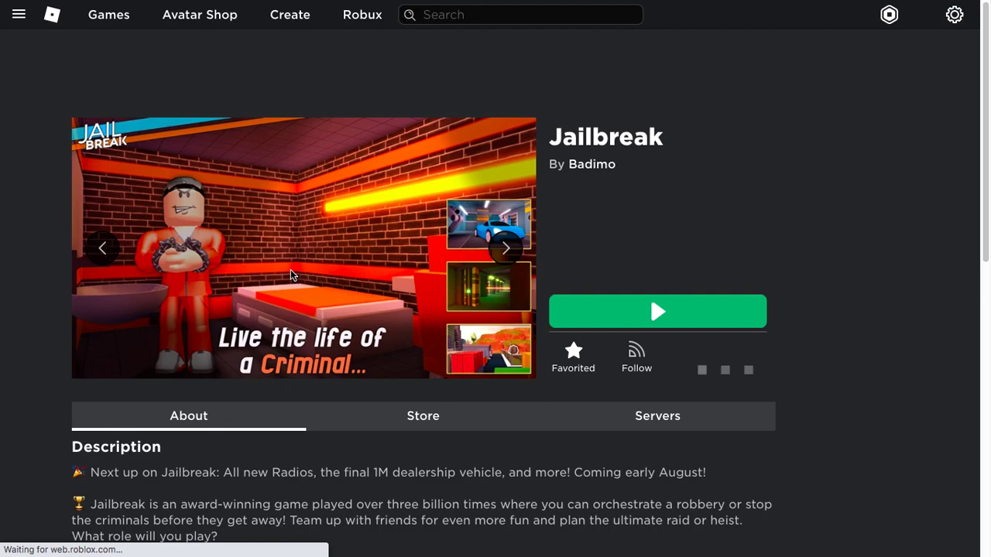
Select the Bigger Duffel Bag pass ID 2219040 from its store page URL.
{"action": "scroll", "coordinate": [310, 295], "scroll_direction": "down", "scroll_amount": 4}
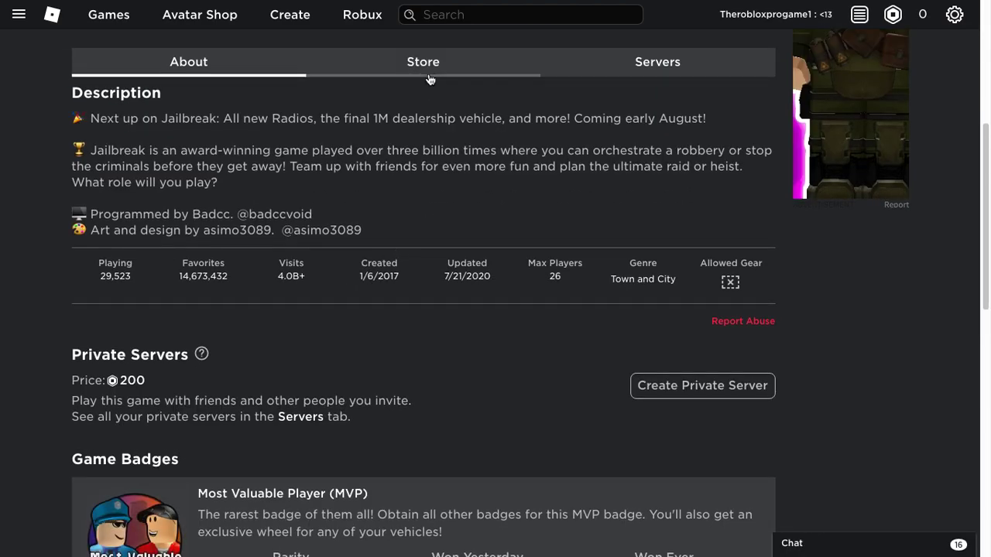
{"action": "left_click", "coordinate": [426, 68]}
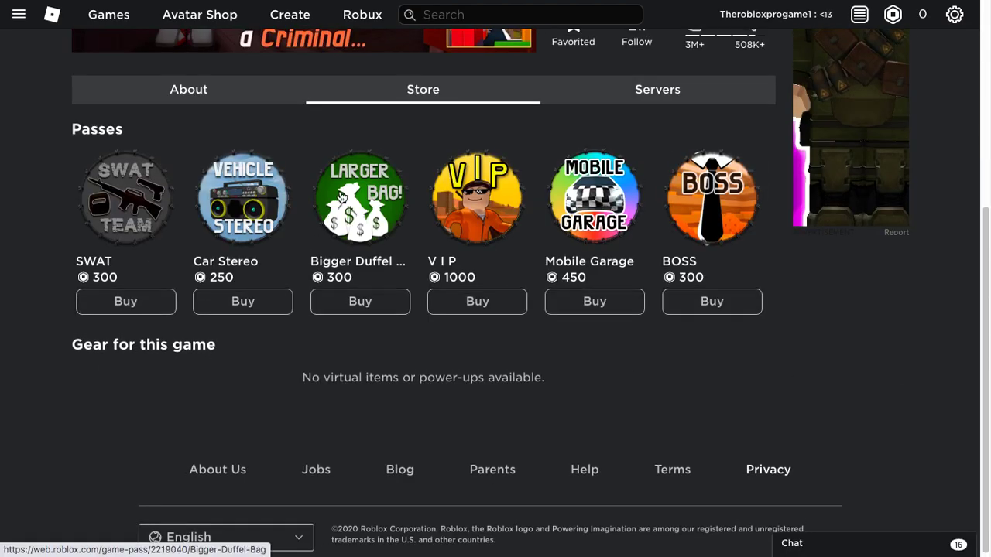
{"action": "left_click", "coordinate": [343, 195]}
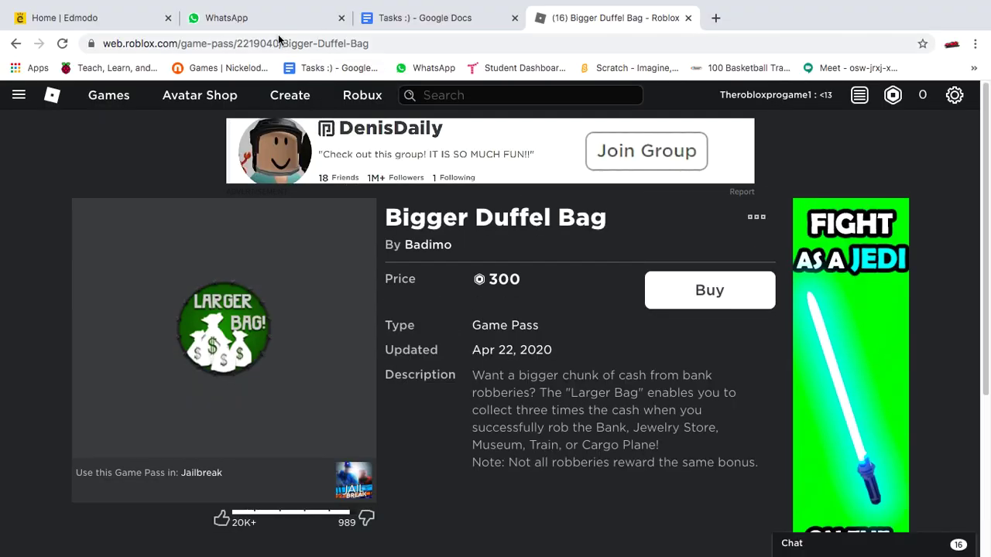
{"action": "mouse_move", "coordinate": [345, 1]}
{"action": "left_click", "coordinate": [283, 44]}
{"action": "double_click", "coordinate": [289, 43]}
{"action": "key", "text": "ctrl+c"}
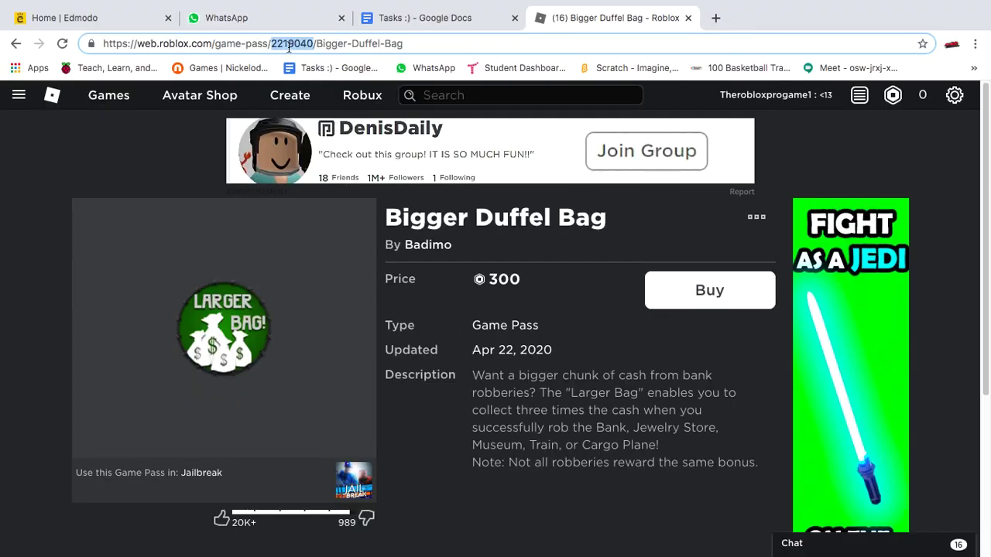
{"action": "mouse_move", "coordinate": [468, 541]}
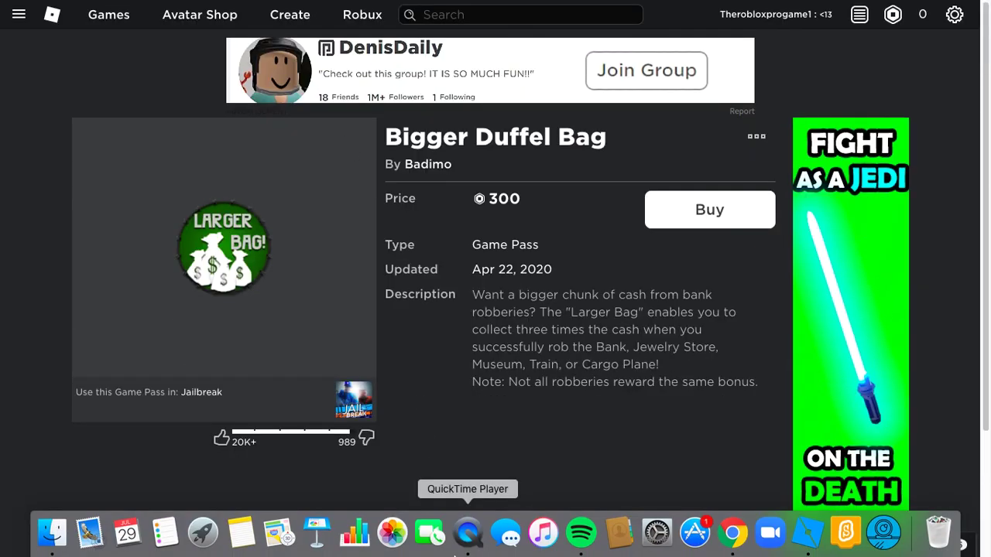
{"action": "left_click", "coordinate": [820, 543]}
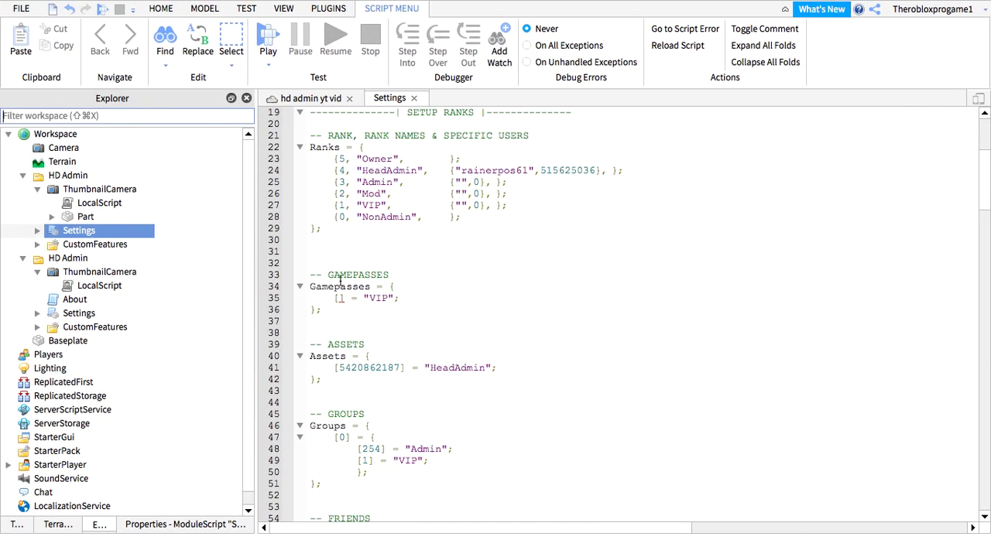
Paste 2219040 into the Gamepasses brackets for VIP, then start a playtest.
{"action": "left_click", "coordinate": [339, 298]}
{"action": "key", "text": "ctrl+v"}
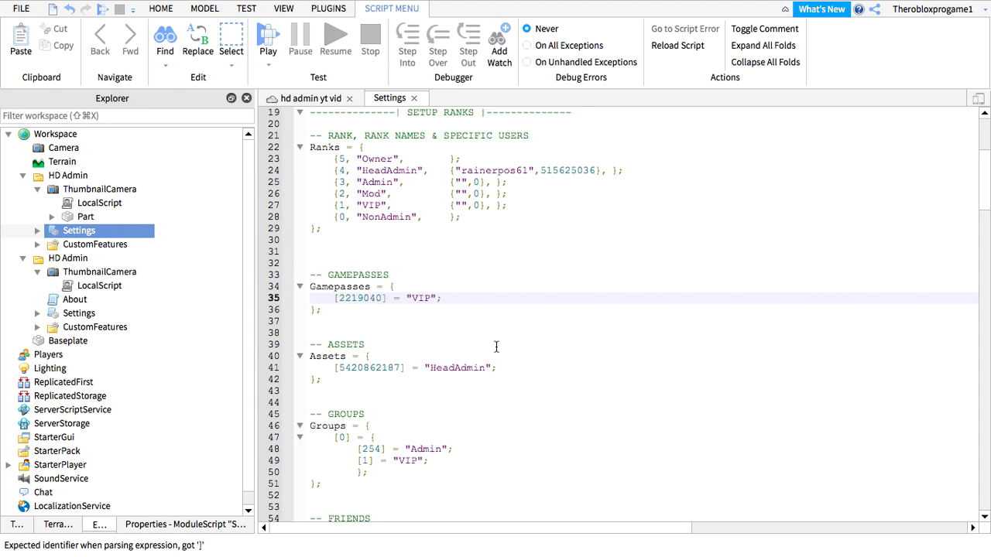
{"action": "left_click", "coordinate": [496, 347]}
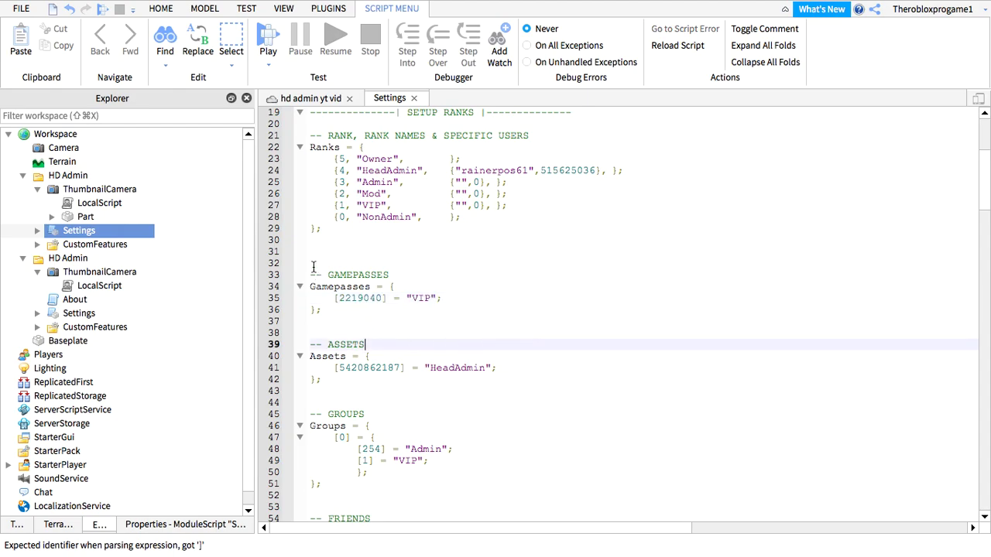
{"action": "left_click", "coordinate": [104, 9]}
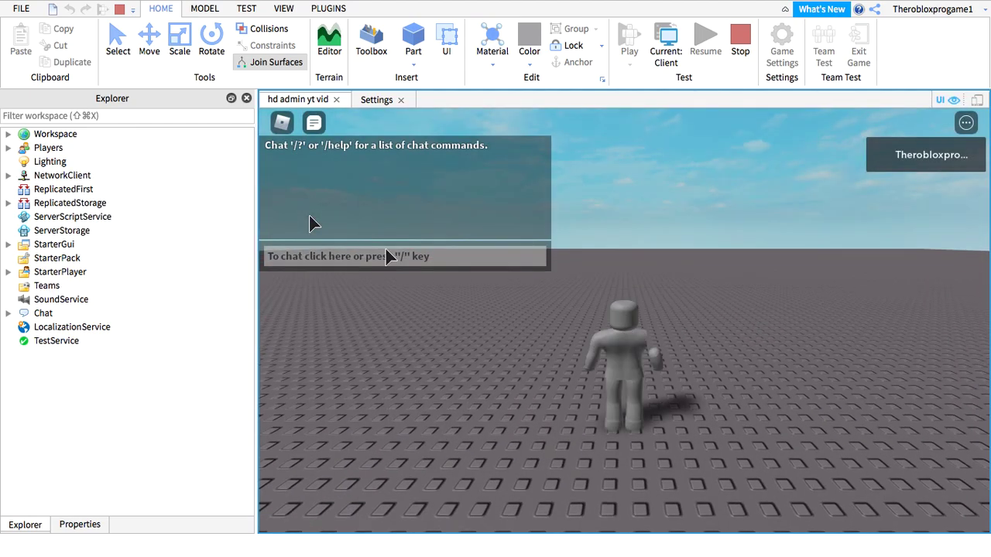
Send ;cmds in the playtest chat to open the HD Admin panel.
{"action": "left_click", "coordinate": [407, 267]}
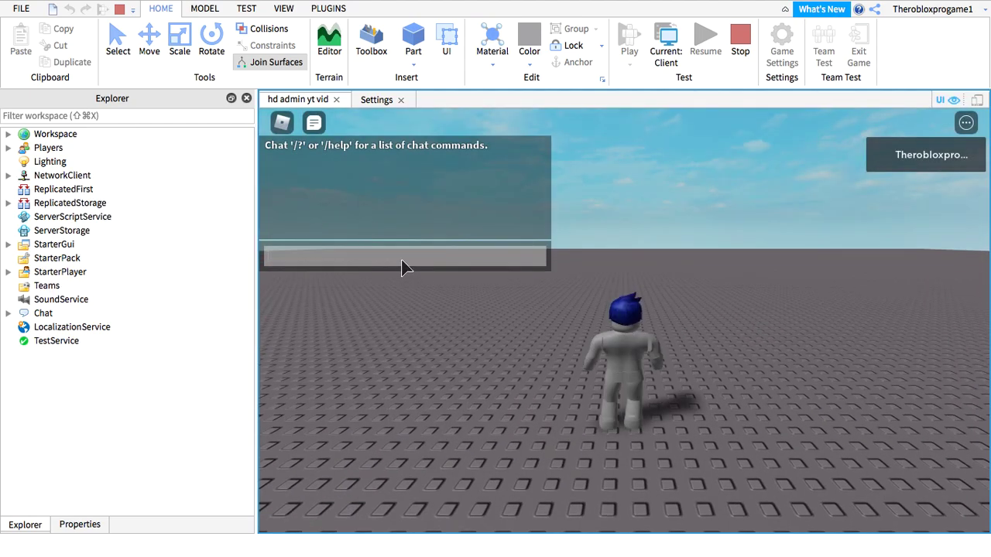
{"action": "type", "text": ";cmds"}
{"action": "key", "text": "Return"}
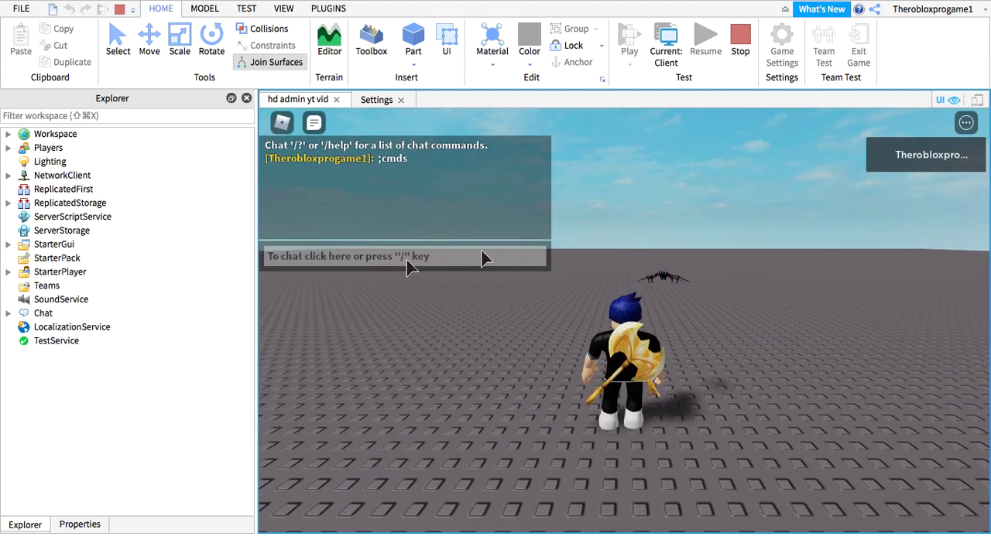
{"action": "left_click", "coordinate": [475, 258]}
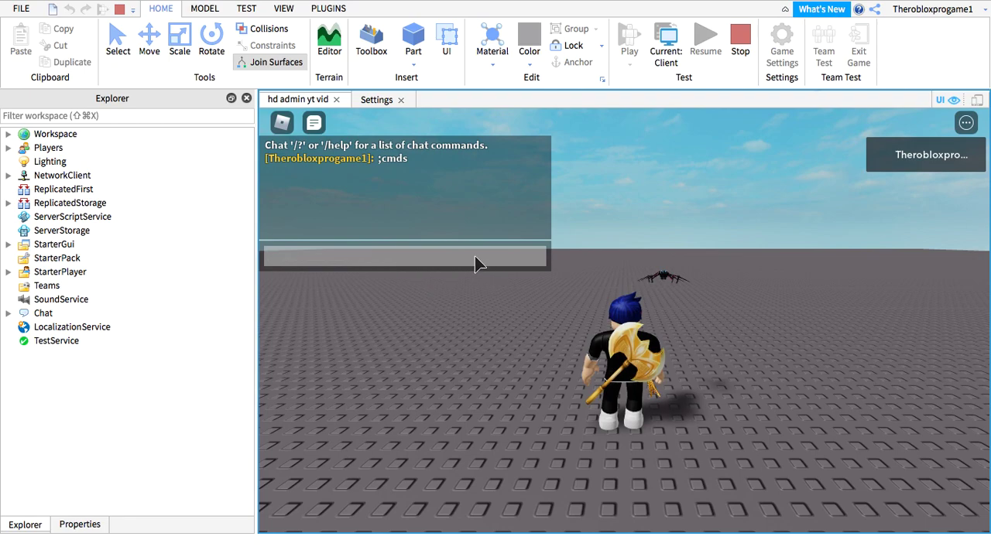
{"action": "type", "text": ";c"}
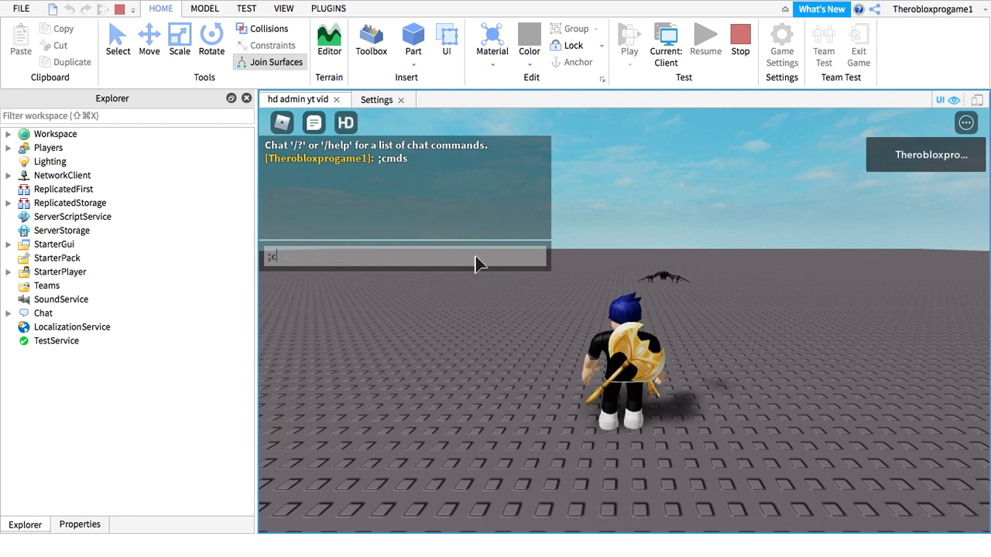
{"action": "type", "text": "mds"}
{"action": "key", "text": "Return"}
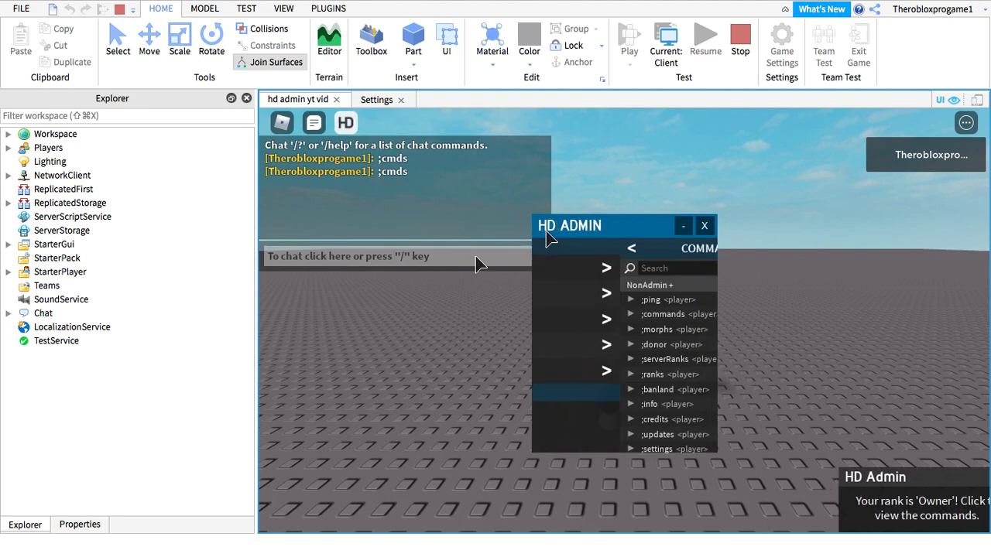
Browse the panel's ranks, ban list and About pages.
{"action": "left_click", "coordinate": [611, 349]}
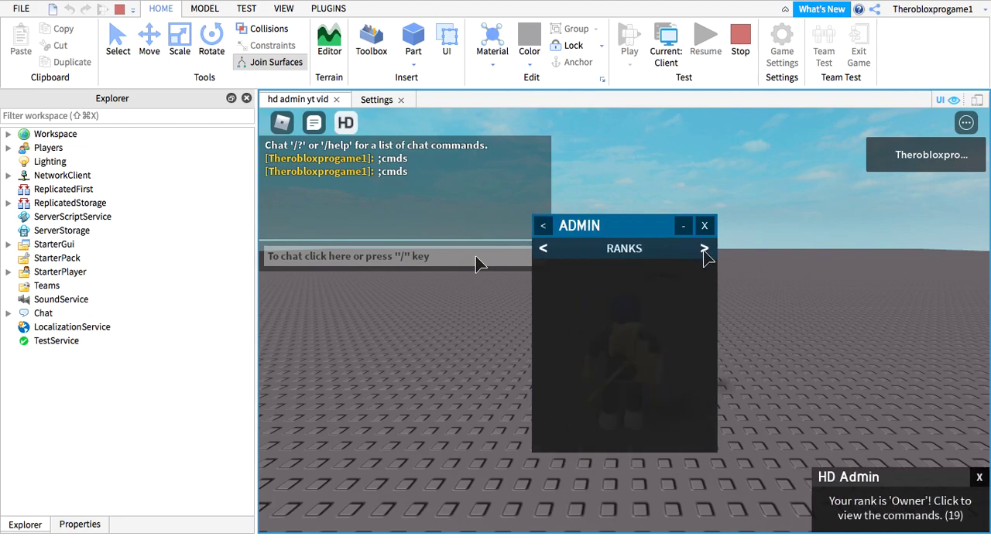
{"action": "left_click", "coordinate": [704, 249]}
{"action": "left_click", "coordinate": [705, 249]}
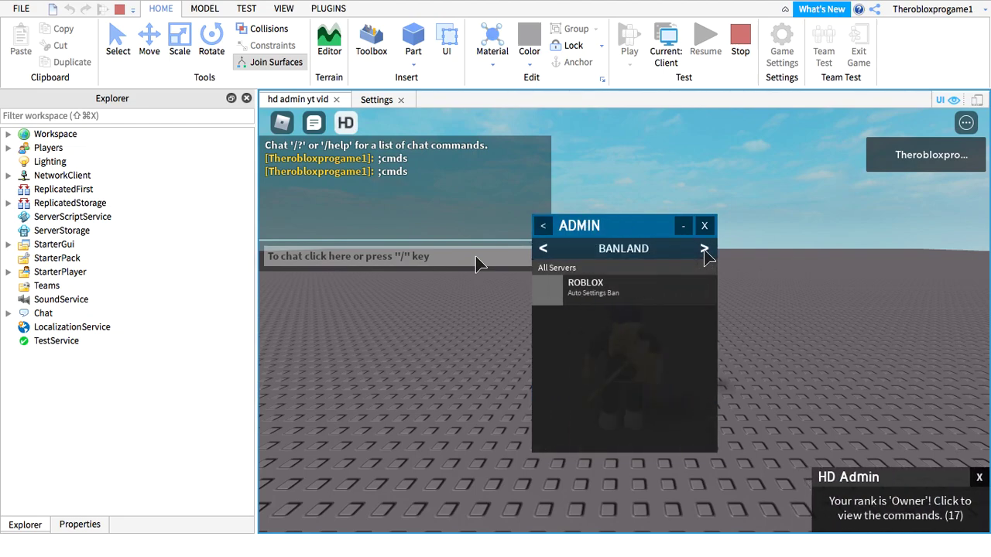
{"action": "left_click", "coordinate": [704, 250]}
{"action": "left_click", "coordinate": [543, 226]}
{"action": "left_click", "coordinate": [599, 266]}
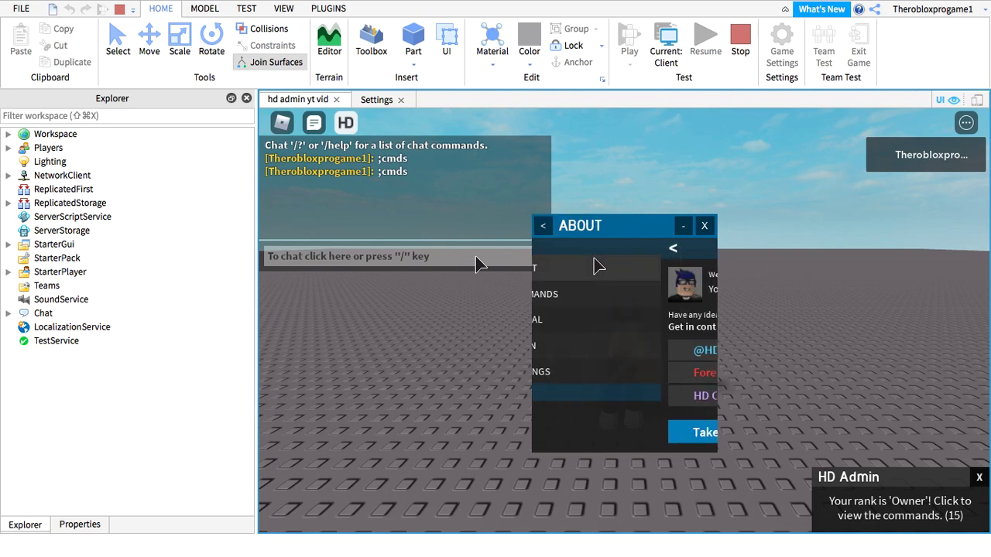
{"action": "left_click", "coordinate": [543, 226]}
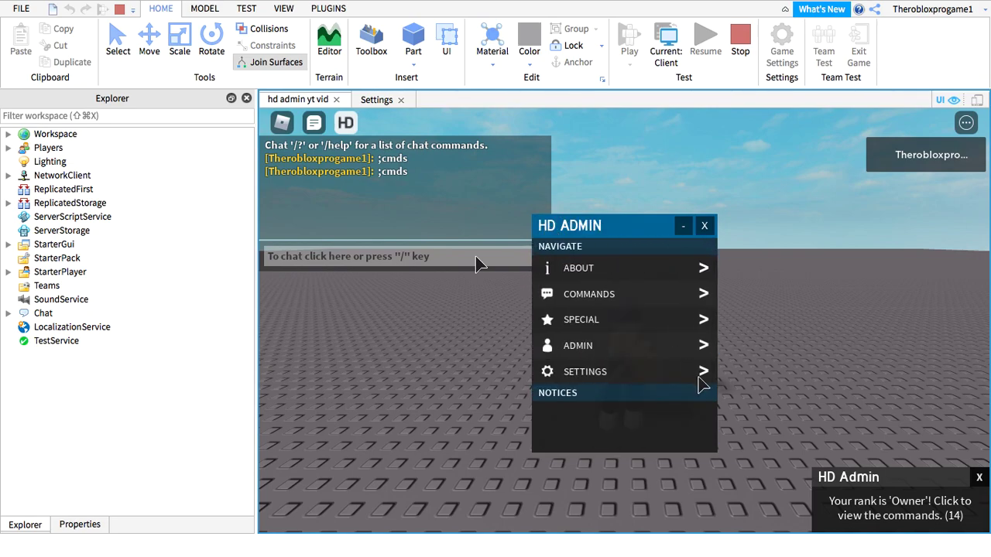
Confirm Owner on the Admin ranks list, close the panel and stop the playtest.
{"action": "left_click", "coordinate": [692, 320]}
{"action": "left_click", "coordinate": [543, 226]}
{"action": "left_click", "coordinate": [585, 350]}
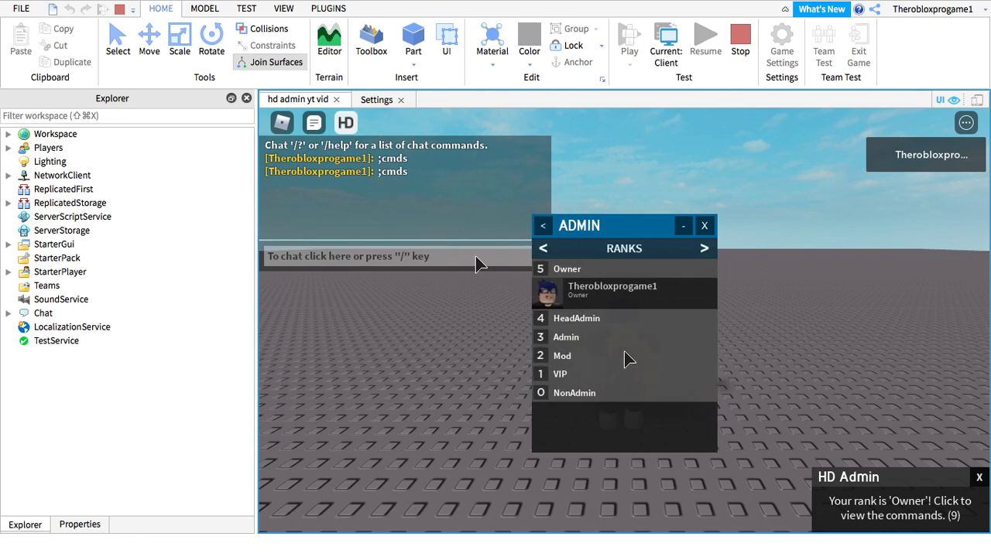
{"action": "left_click", "coordinate": [703, 226]}
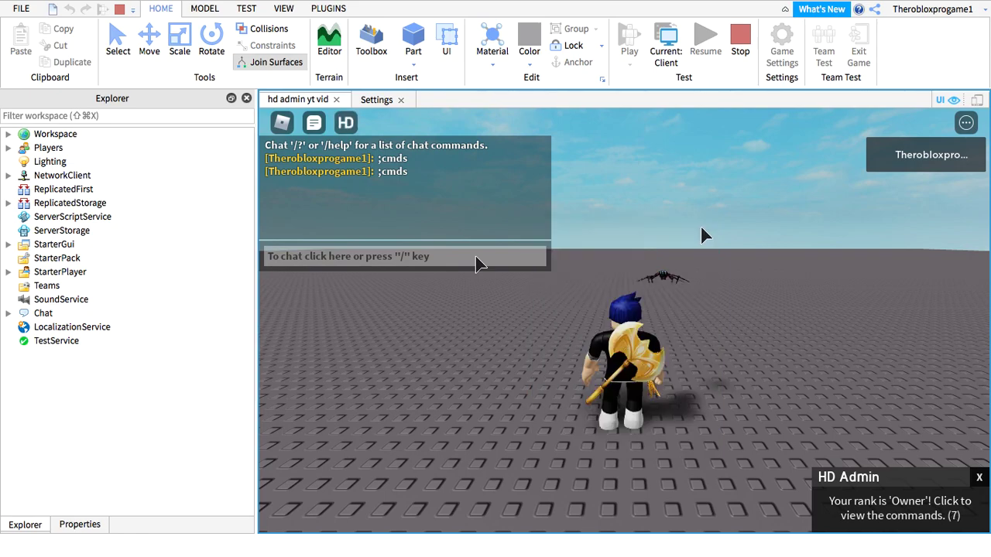
{"action": "left_click", "coordinate": [120, 13]}
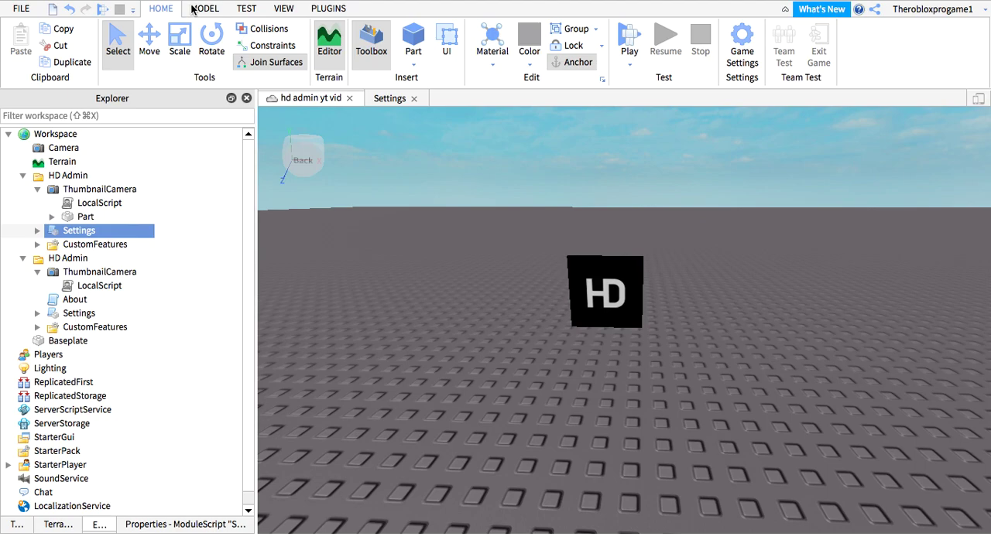
Reopen the HD Admin Settings script and scroll through its contents.
{"action": "left_click", "coordinate": [199, 11]}
{"action": "left_click", "coordinate": [164, 9]}
{"action": "double_click", "coordinate": [83, 233]}
{"action": "scroll", "coordinate": [446, 238], "scroll_direction": "up", "scroll_amount": 1}
{"action": "scroll", "coordinate": [447, 238], "scroll_direction": "up", "scroll_amount": 5}
{"action": "scroll", "coordinate": [446, 238], "scroll_direction": "up", "scroll_amount": 3}
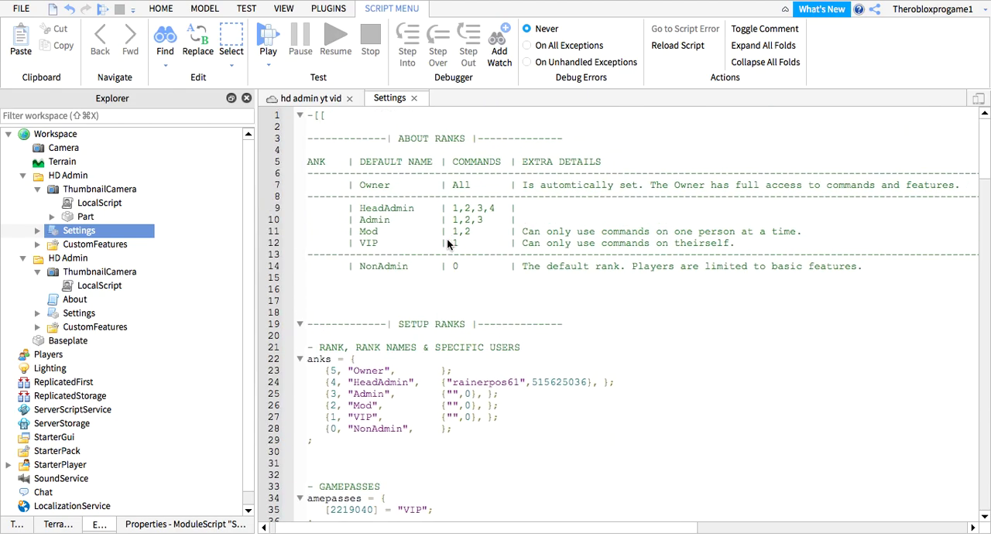
{"action": "scroll", "coordinate": [447, 242], "scroll_direction": "down", "scroll_amount": 4}
{"action": "scroll", "coordinate": [446, 242], "scroll_direction": "down", "scroll_amount": 5}
{"action": "scroll", "coordinate": [446, 241], "scroll_direction": "down", "scroll_amount": 2}
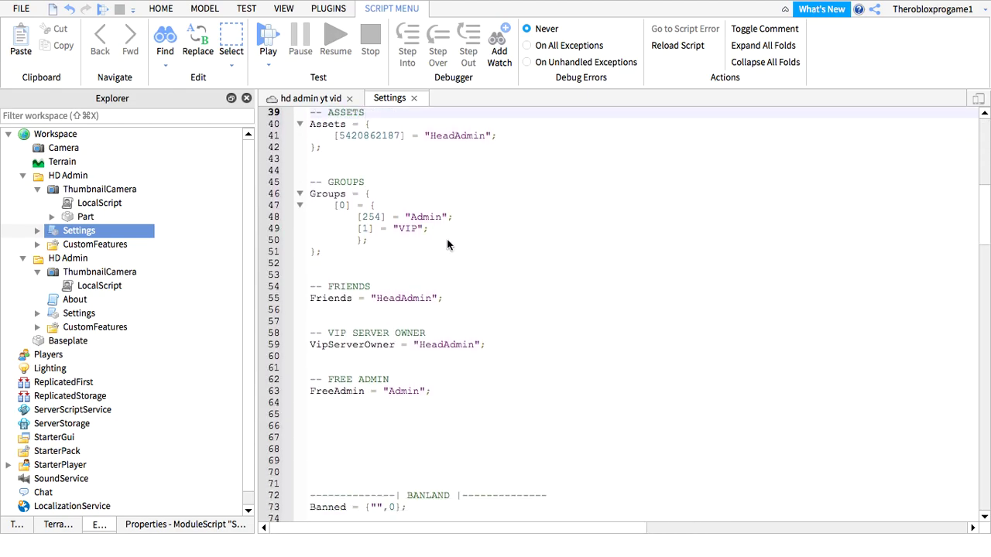
{"action": "scroll", "coordinate": [447, 242], "scroll_direction": "down", "scroll_amount": 2}
{"action": "scroll", "coordinate": [447, 245], "scroll_direction": "up", "scroll_amount": 1}
{"action": "scroll", "coordinate": [447, 244], "scroll_direction": "up", "scroll_amount": 1}
{"action": "scroll", "coordinate": [446, 244], "scroll_direction": "up", "scroll_amount": 1}
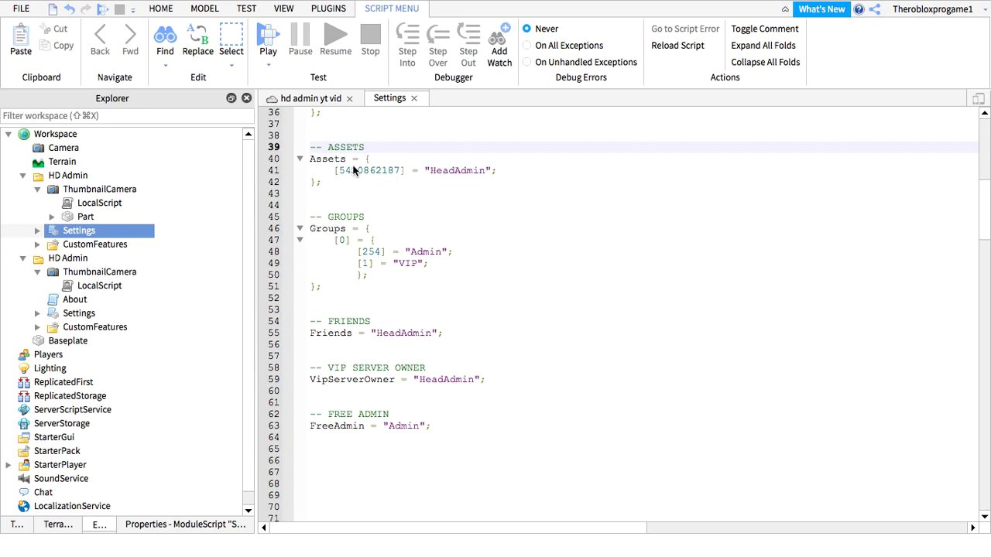
Select and review the Gamepasses (2219040 → VIP) and Assets (HeadAdmin) entries.
{"action": "left_click_drag", "start_coordinate": [324, 170], "coordinate": [400, 186]}
{"action": "left_click", "coordinate": [400, 199]}
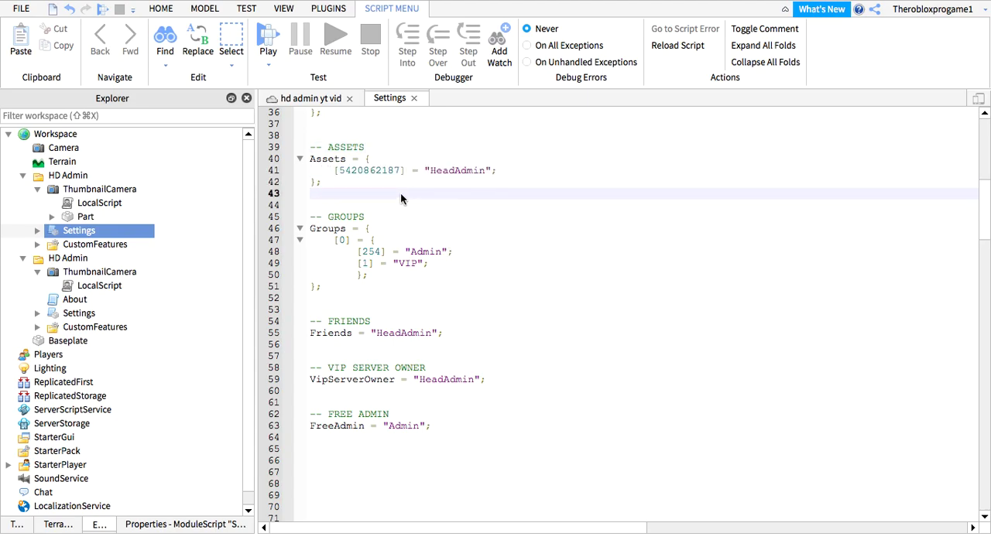
{"action": "scroll", "coordinate": [400, 199], "scroll_direction": "up", "scroll_amount": 2}
{"action": "scroll", "coordinate": [401, 198], "scroll_direction": "up", "scroll_amount": 2}
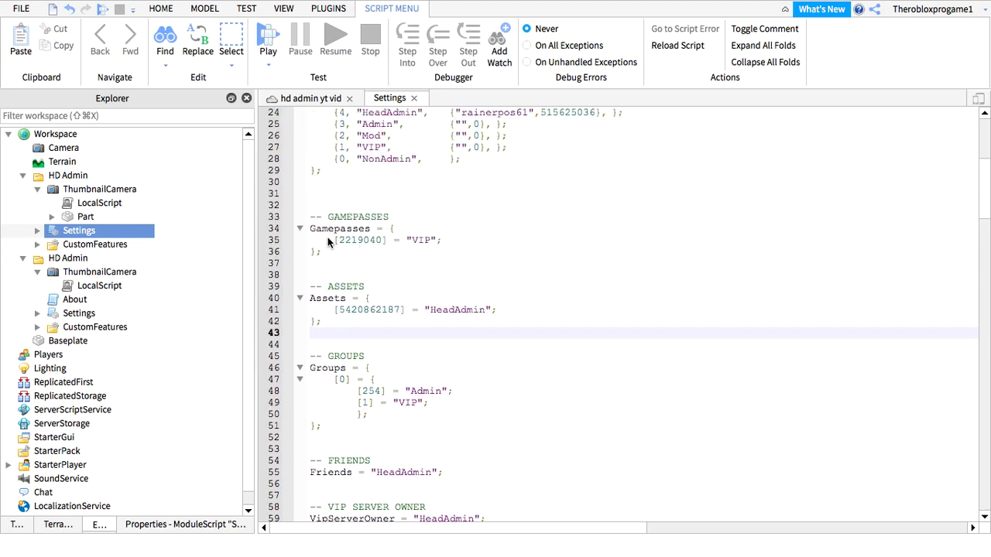
{"action": "left_click_drag", "start_coordinate": [333, 240], "coordinate": [461, 251]}
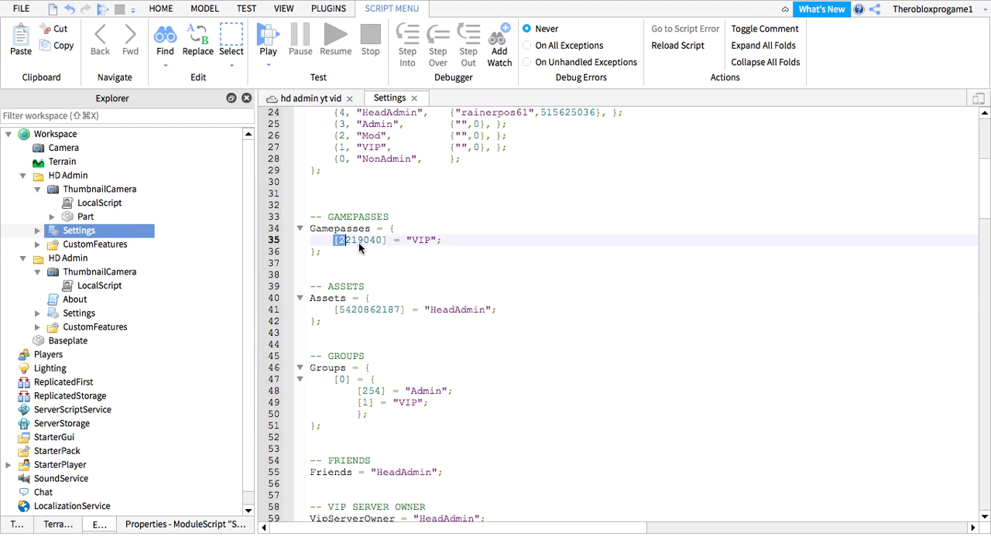
{"action": "left_click", "coordinate": [379, 287]}
{"action": "left_click_drag", "start_coordinate": [333, 310], "coordinate": [460, 324]}
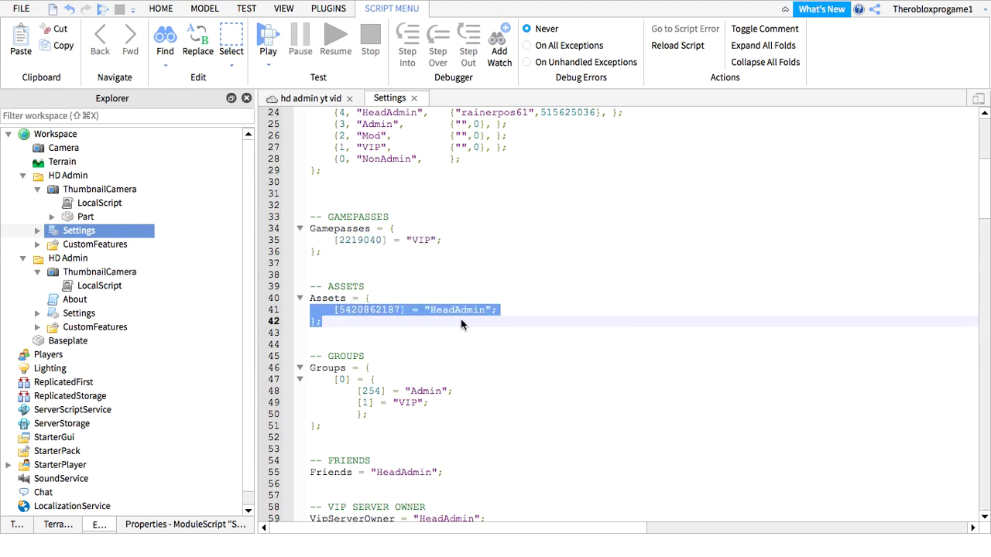
{"action": "left_click_drag", "start_coordinate": [547, 302], "coordinate": [534, 326]}
{"action": "scroll", "coordinate": [522, 301], "scroll_direction": "down", "scroll_amount": 1}
{"action": "scroll", "coordinate": [520, 302], "scroll_direction": "up", "scroll_amount": 2}
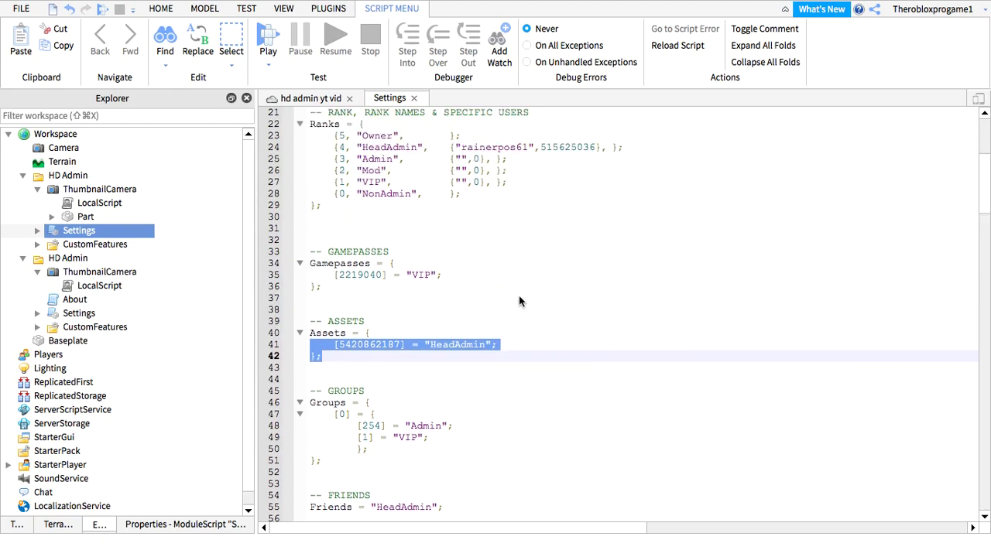
{"action": "scroll", "coordinate": [518, 301], "scroll_direction": "up", "scroll_amount": 2}
{"action": "scroll", "coordinate": [517, 300], "scroll_direction": "up", "scroll_amount": 2}
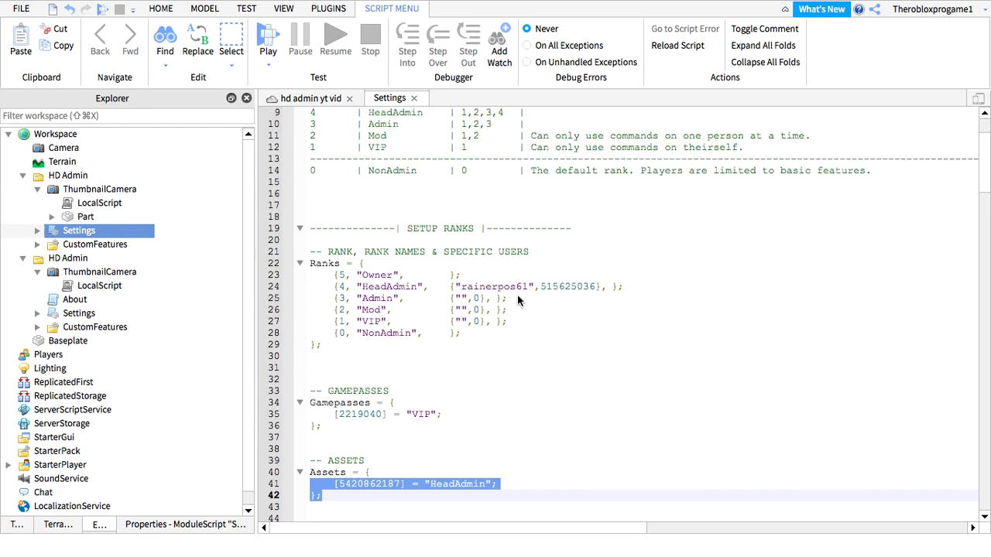